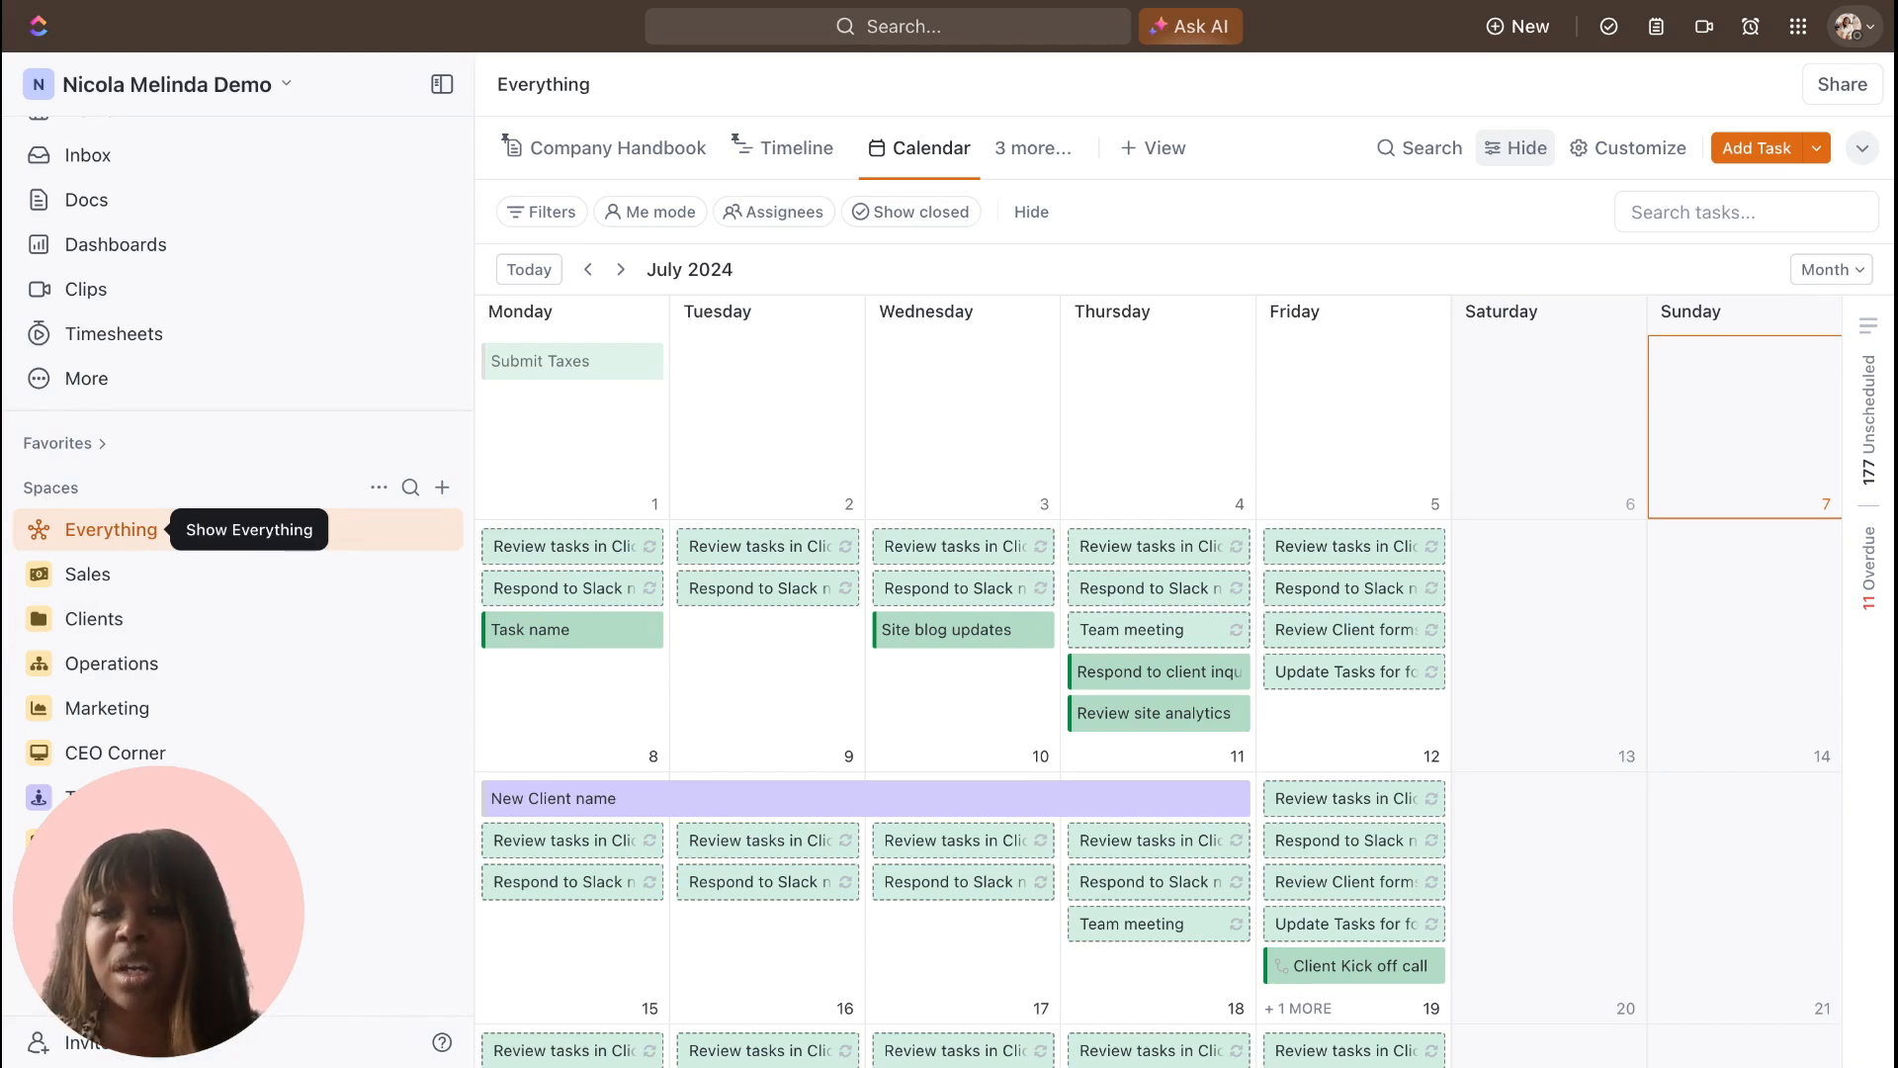
# Add a Workload view to Everything, keeping its default name and settings.
pyautogui.click(1170, 156)
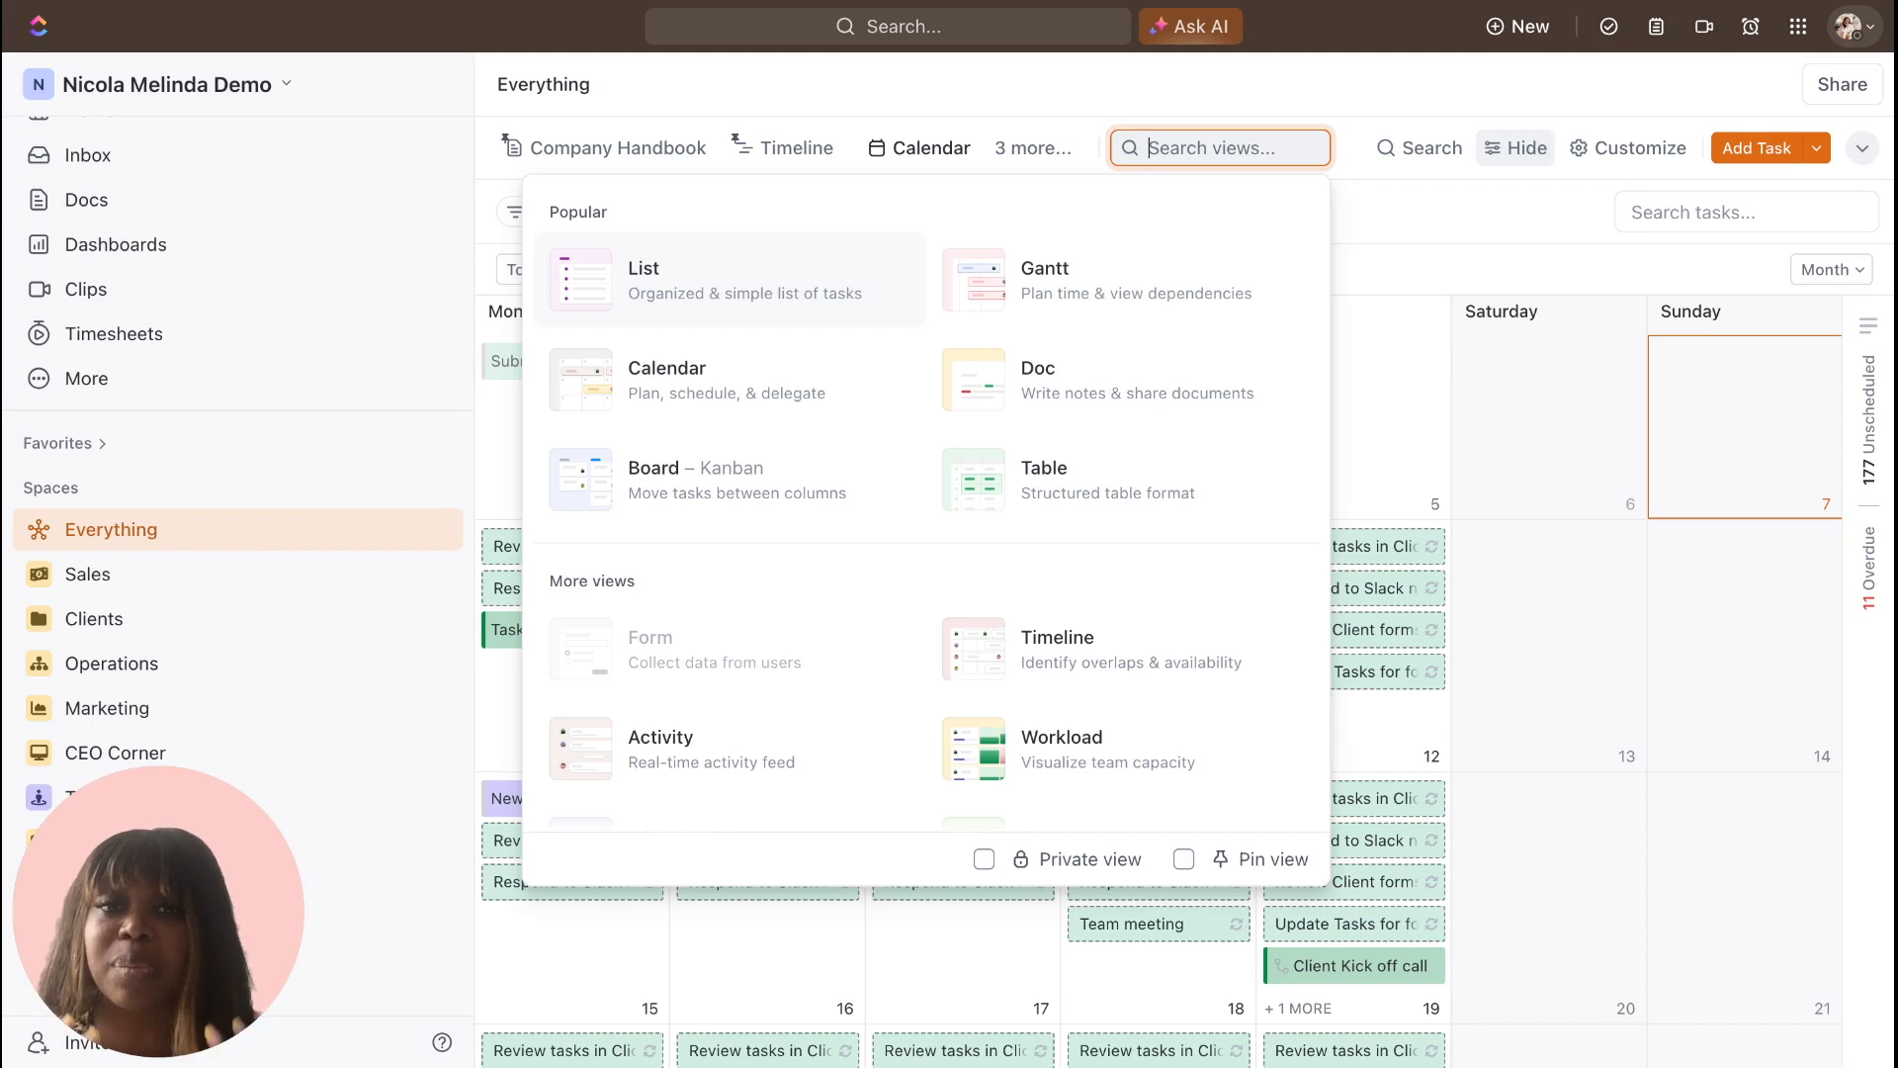
pyautogui.click(1205, 86)
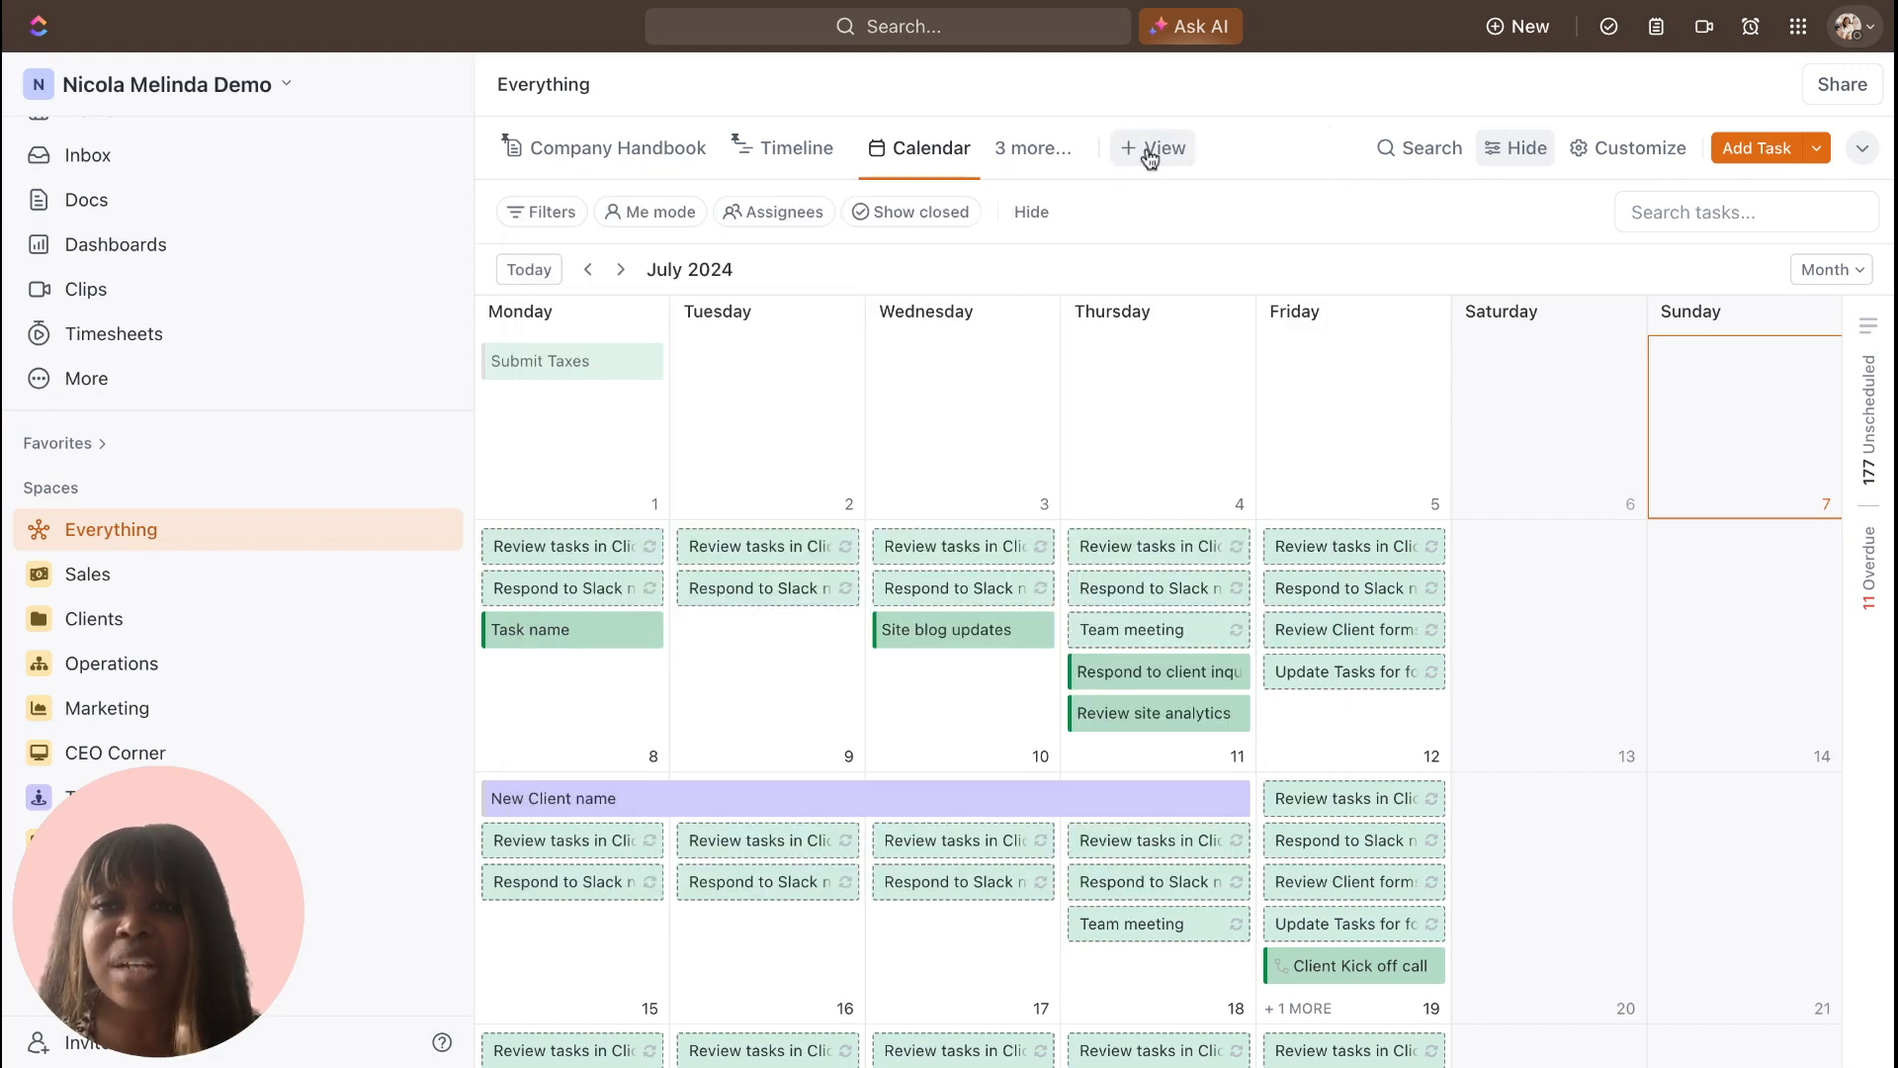
pyautogui.click(1149, 157)
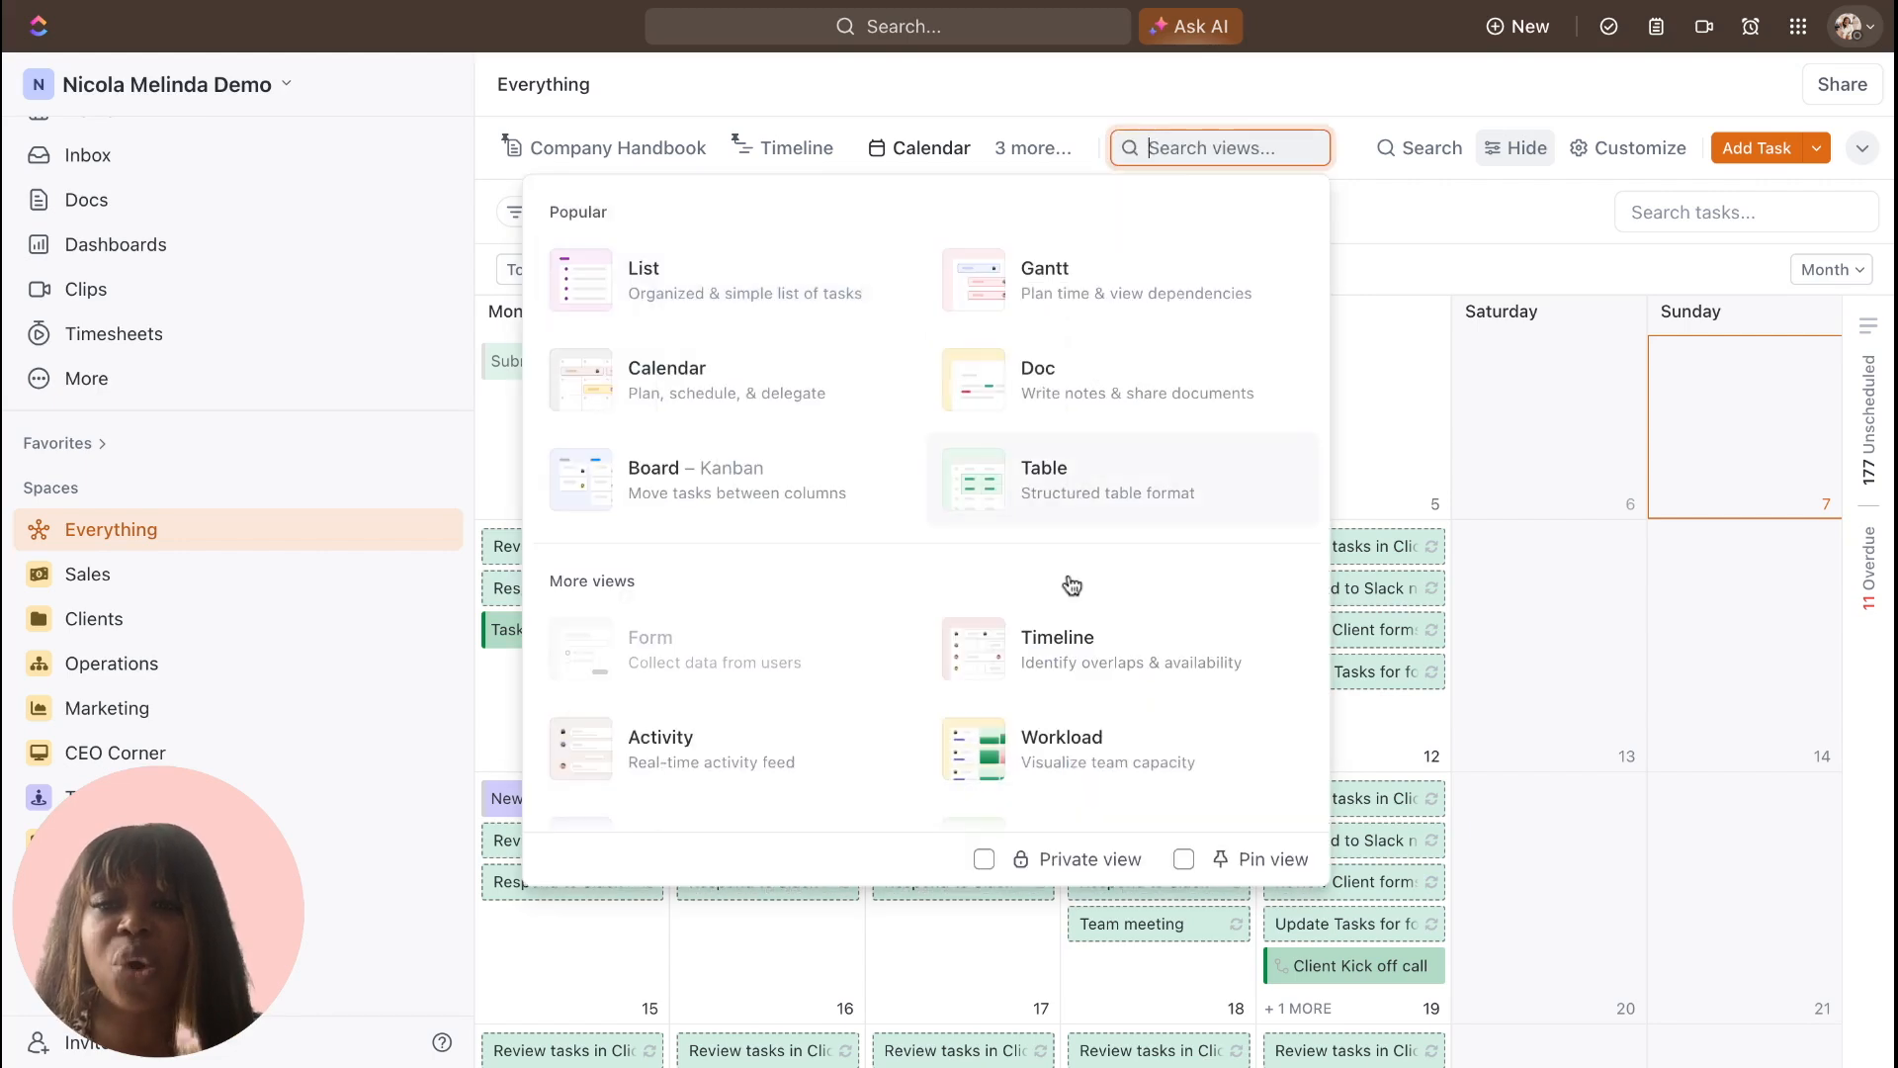
pyautogui.scroll(-1, 1057, 748)
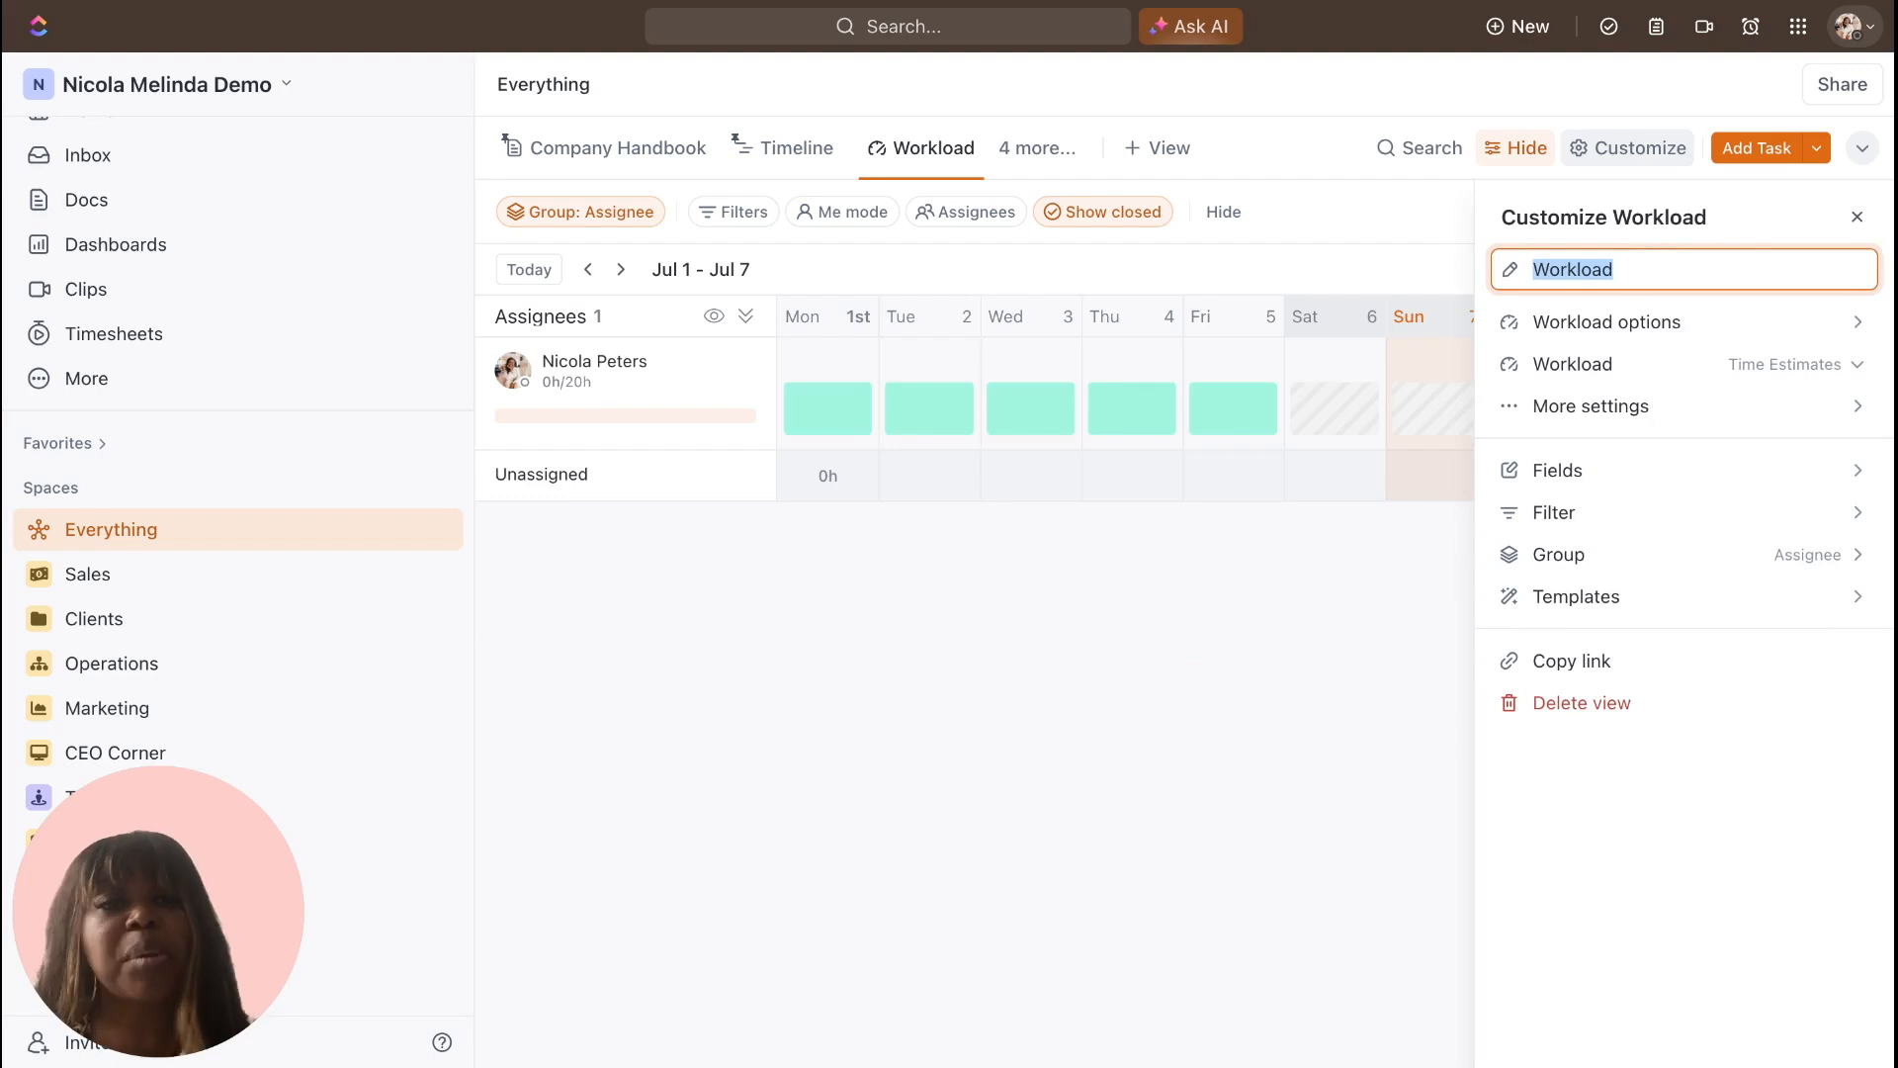
pyautogui.click(939, 602)
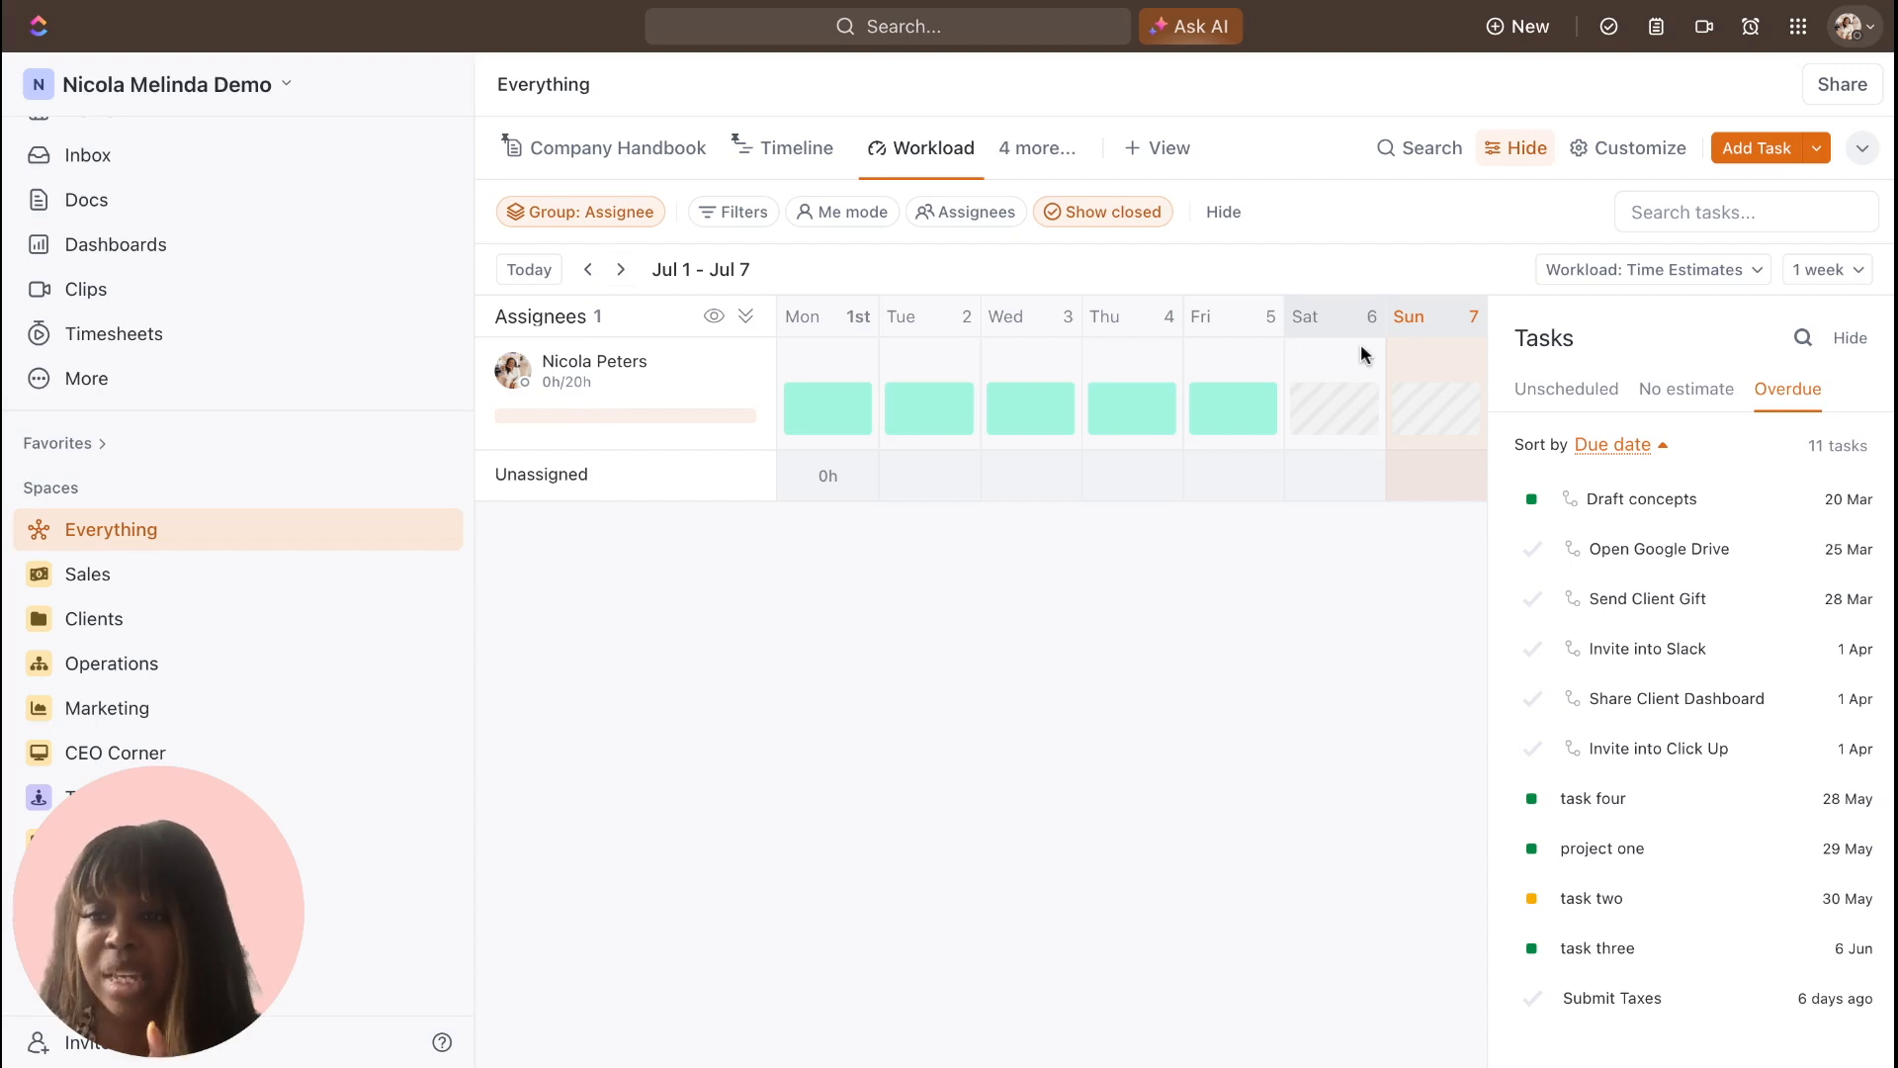
# Switch the workload period to 2 weeks and browse the following and preceding date ranges.
pyautogui.click(1847, 270)
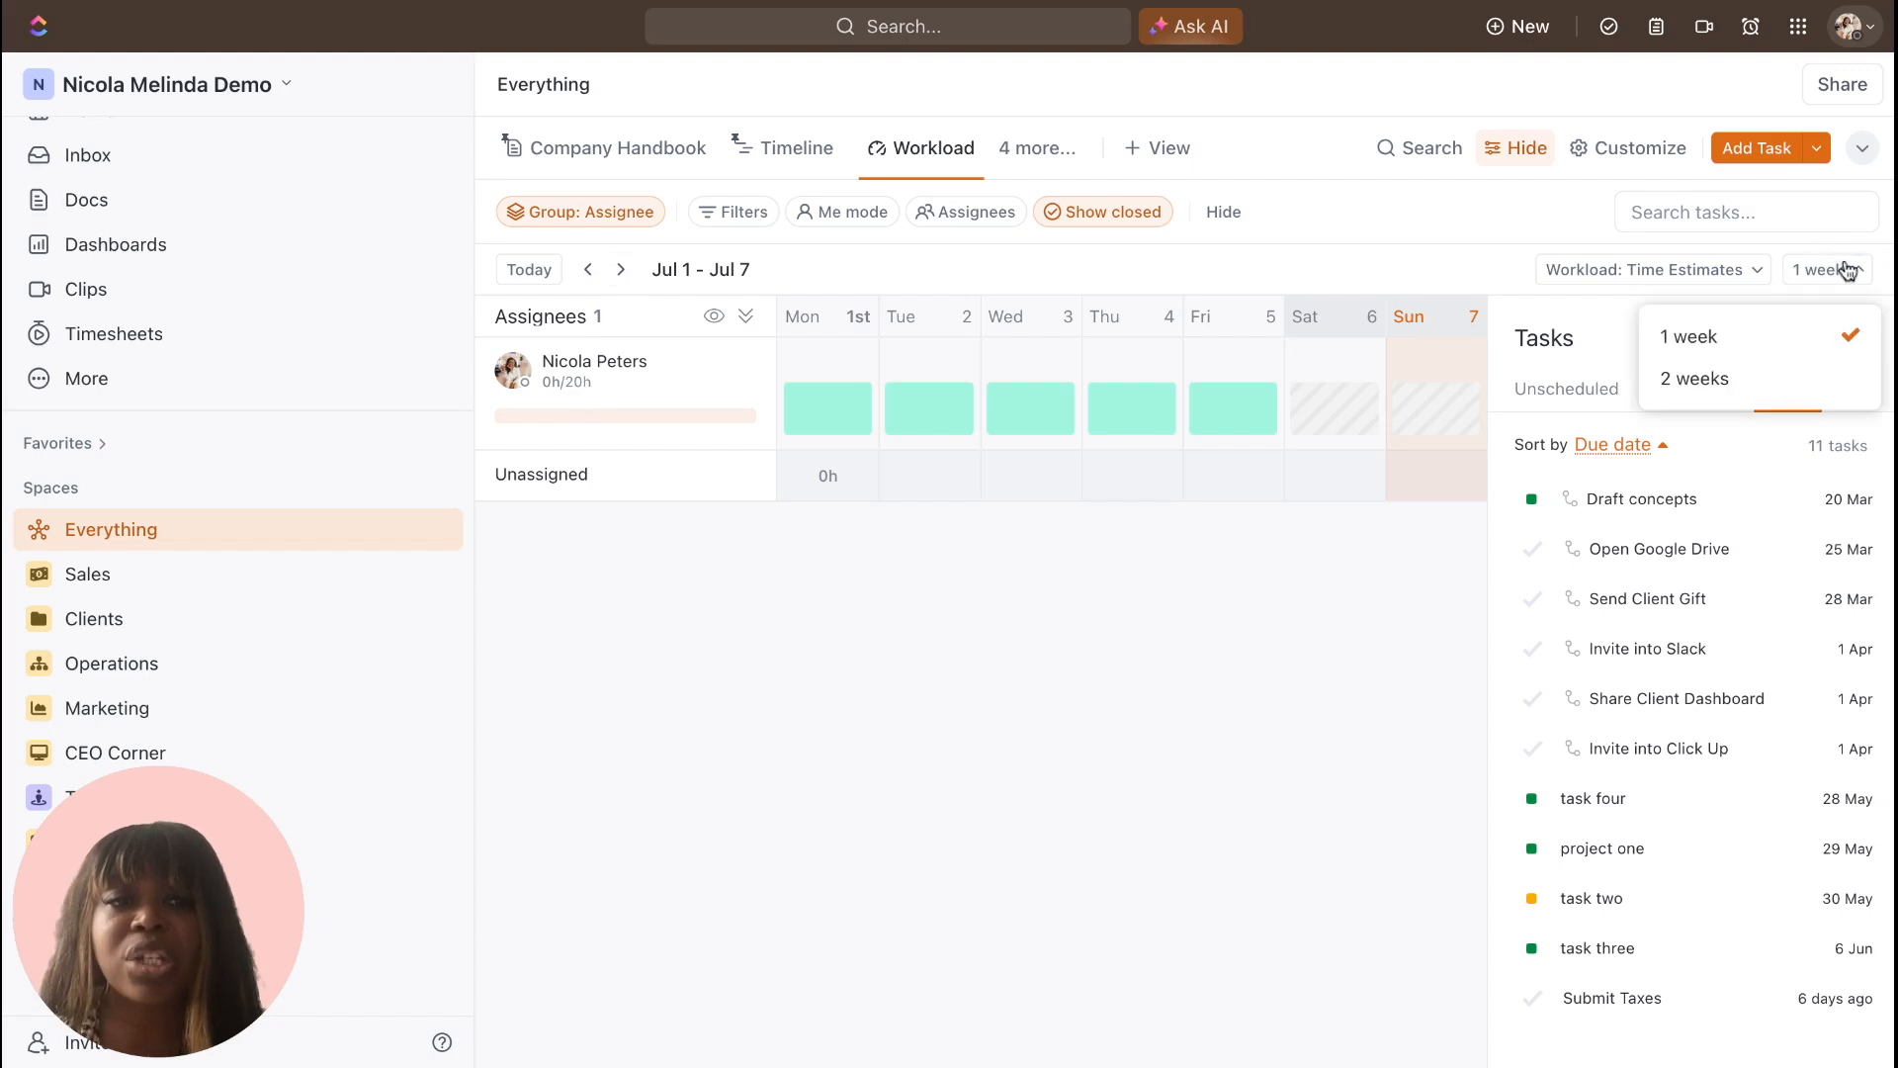
pyautogui.click(1738, 388)
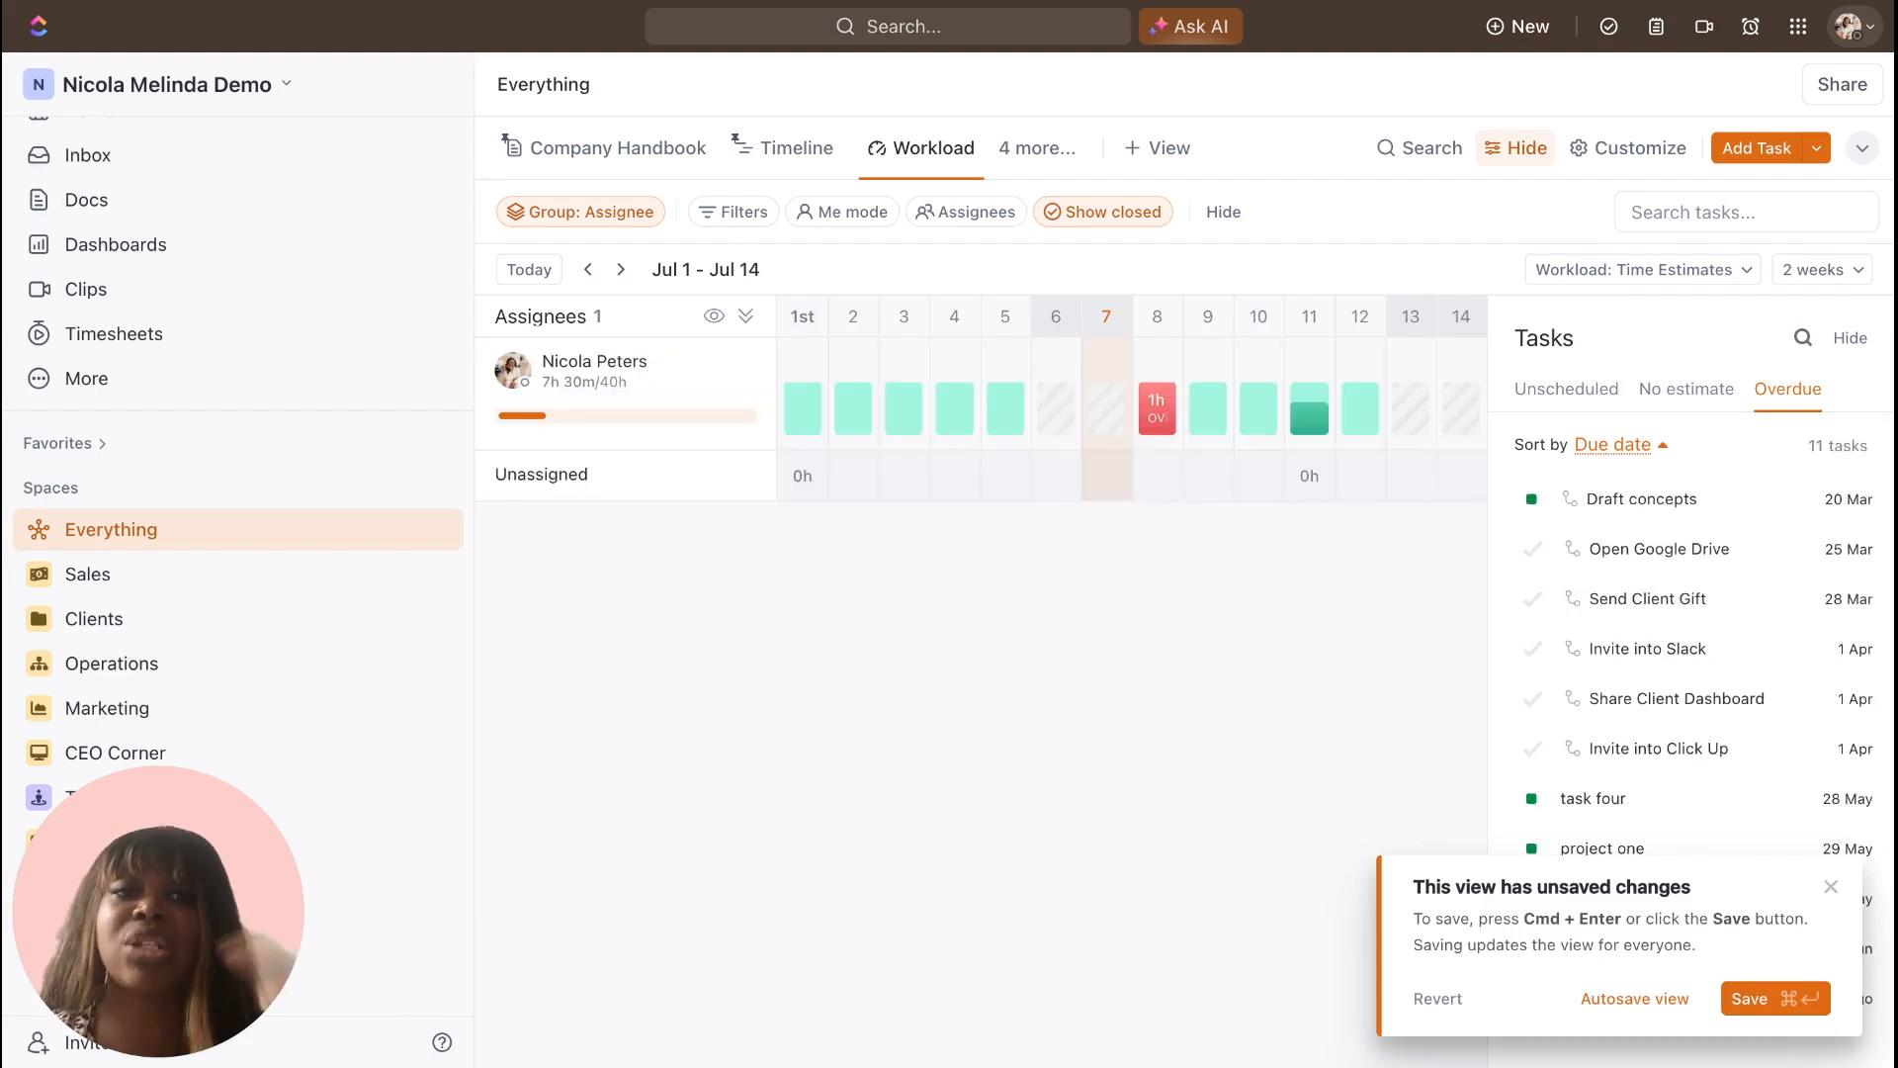
pyautogui.click(621, 270)
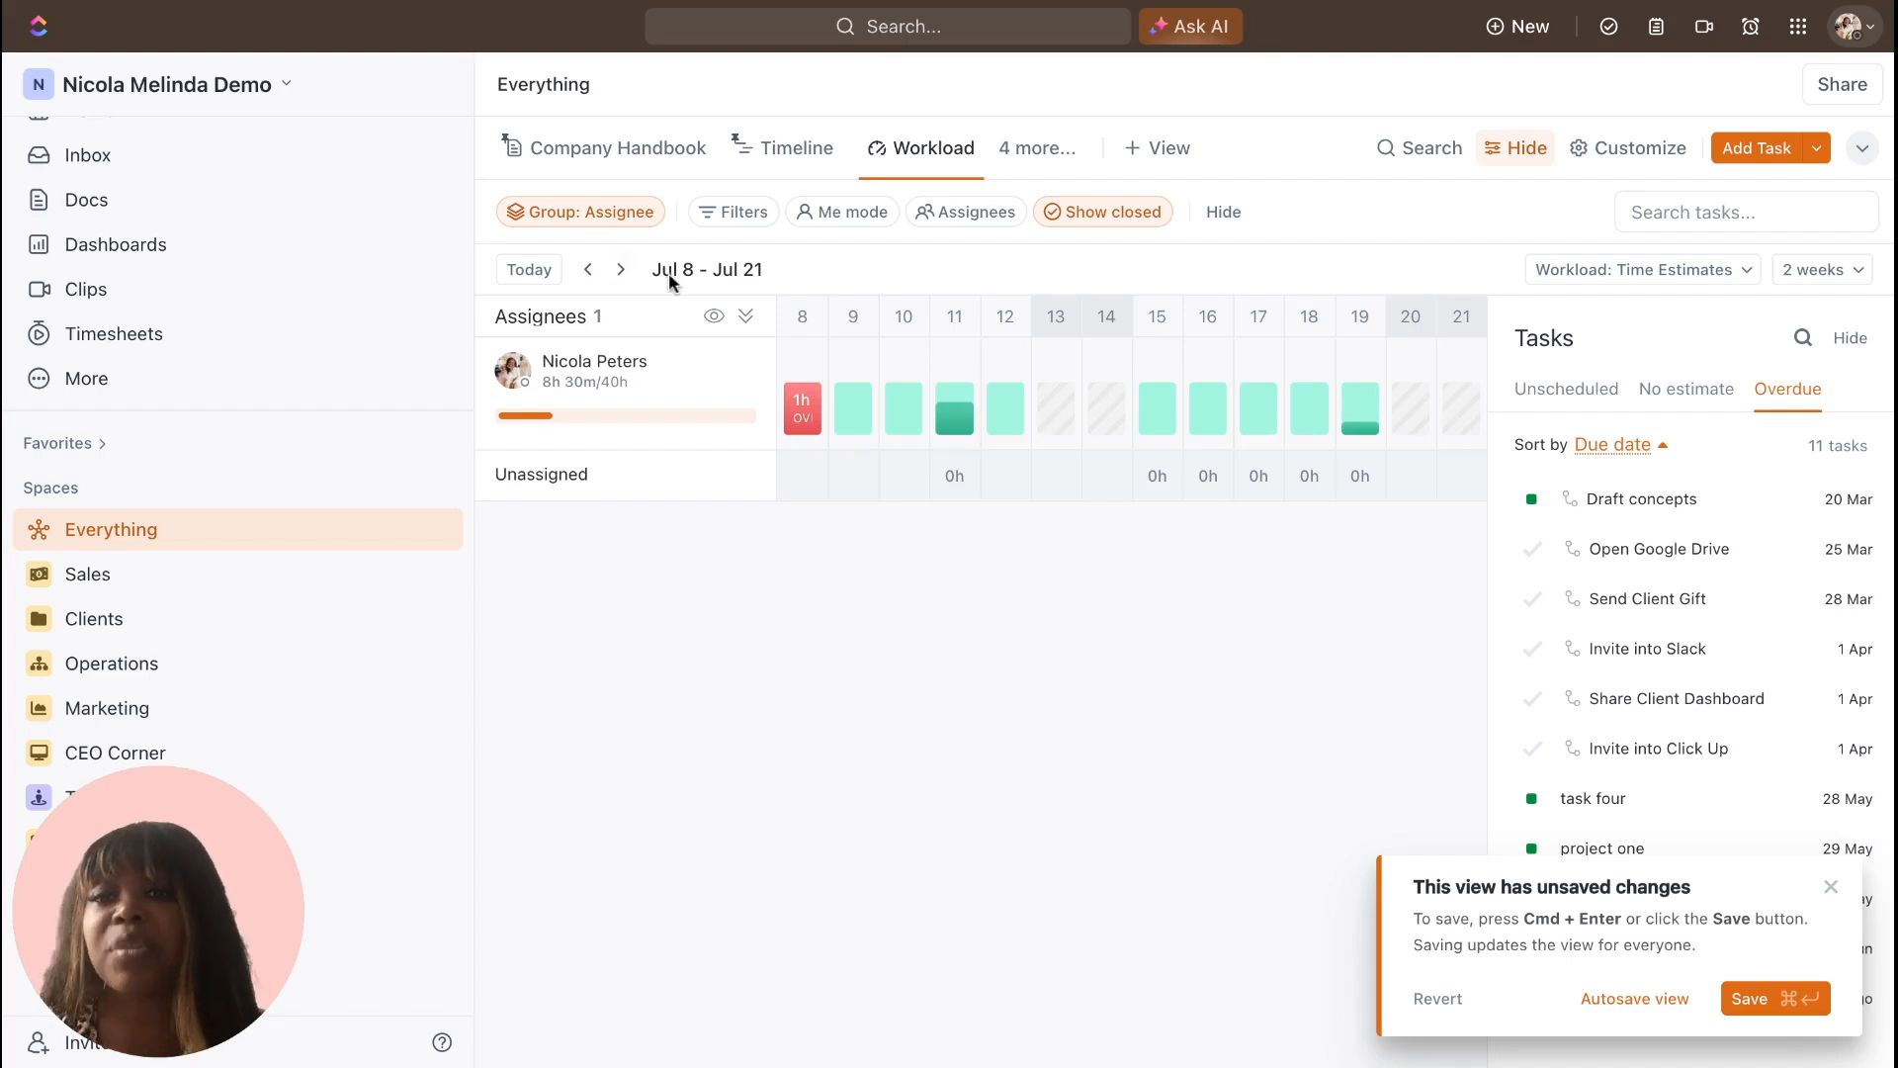
pyautogui.click(588, 270)
pyautogui.click(588, 271)
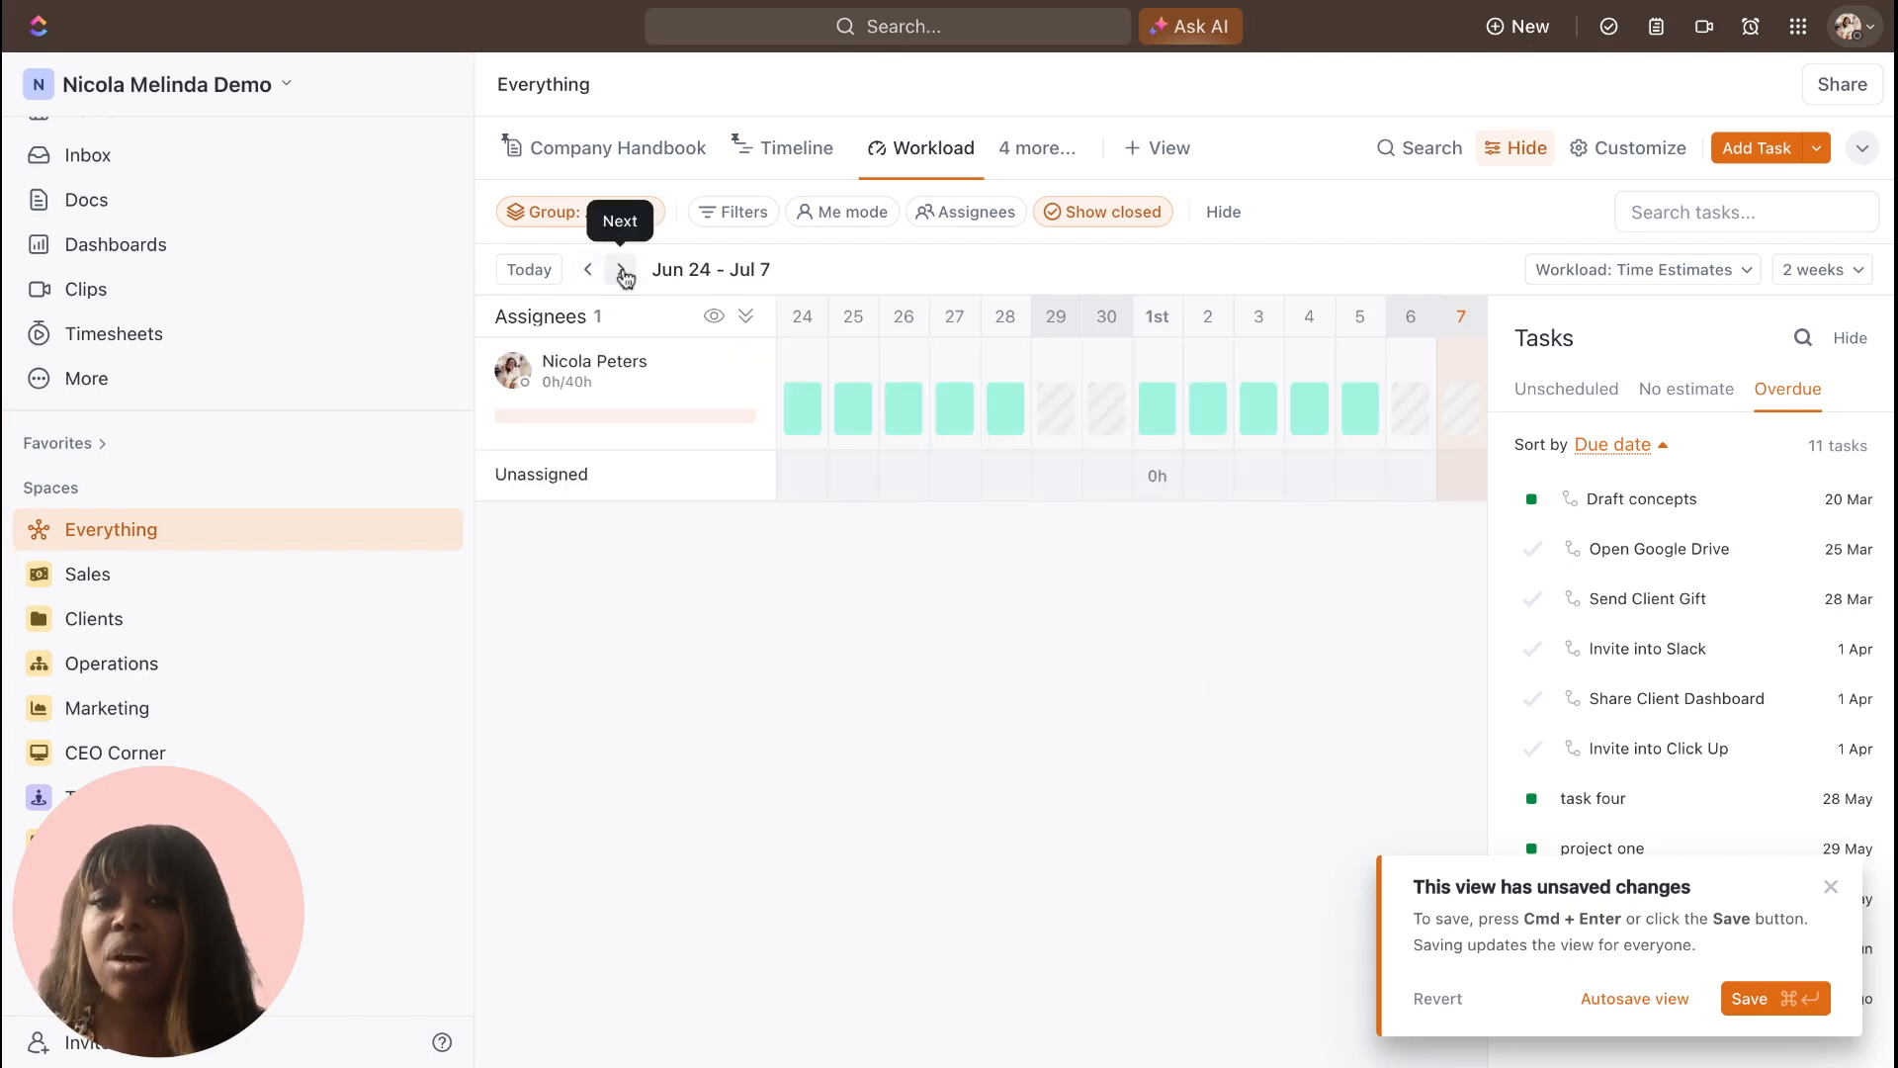
# Set the workload period to 1 week and move the schedule to Jul 8 - Jul 14.
pyautogui.click(1855, 277)
pyautogui.click(1780, 348)
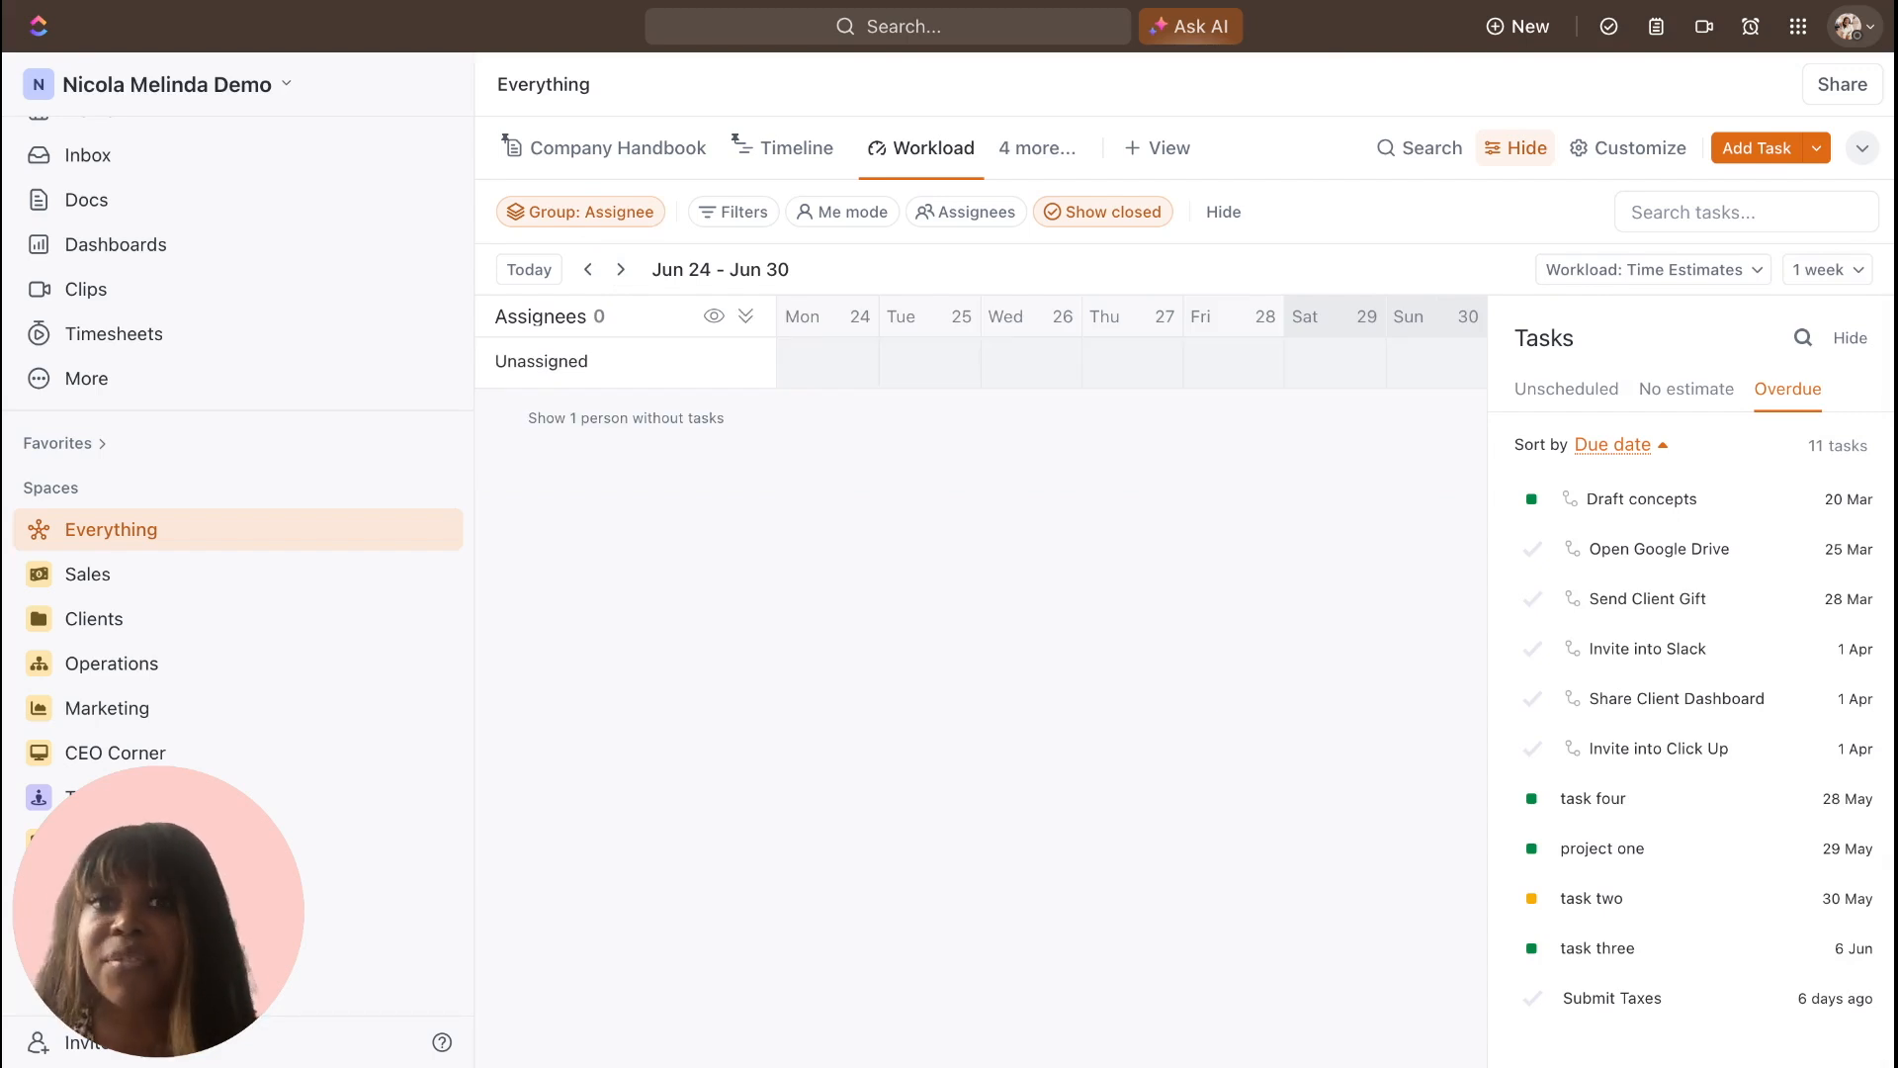
pyautogui.click(620, 270)
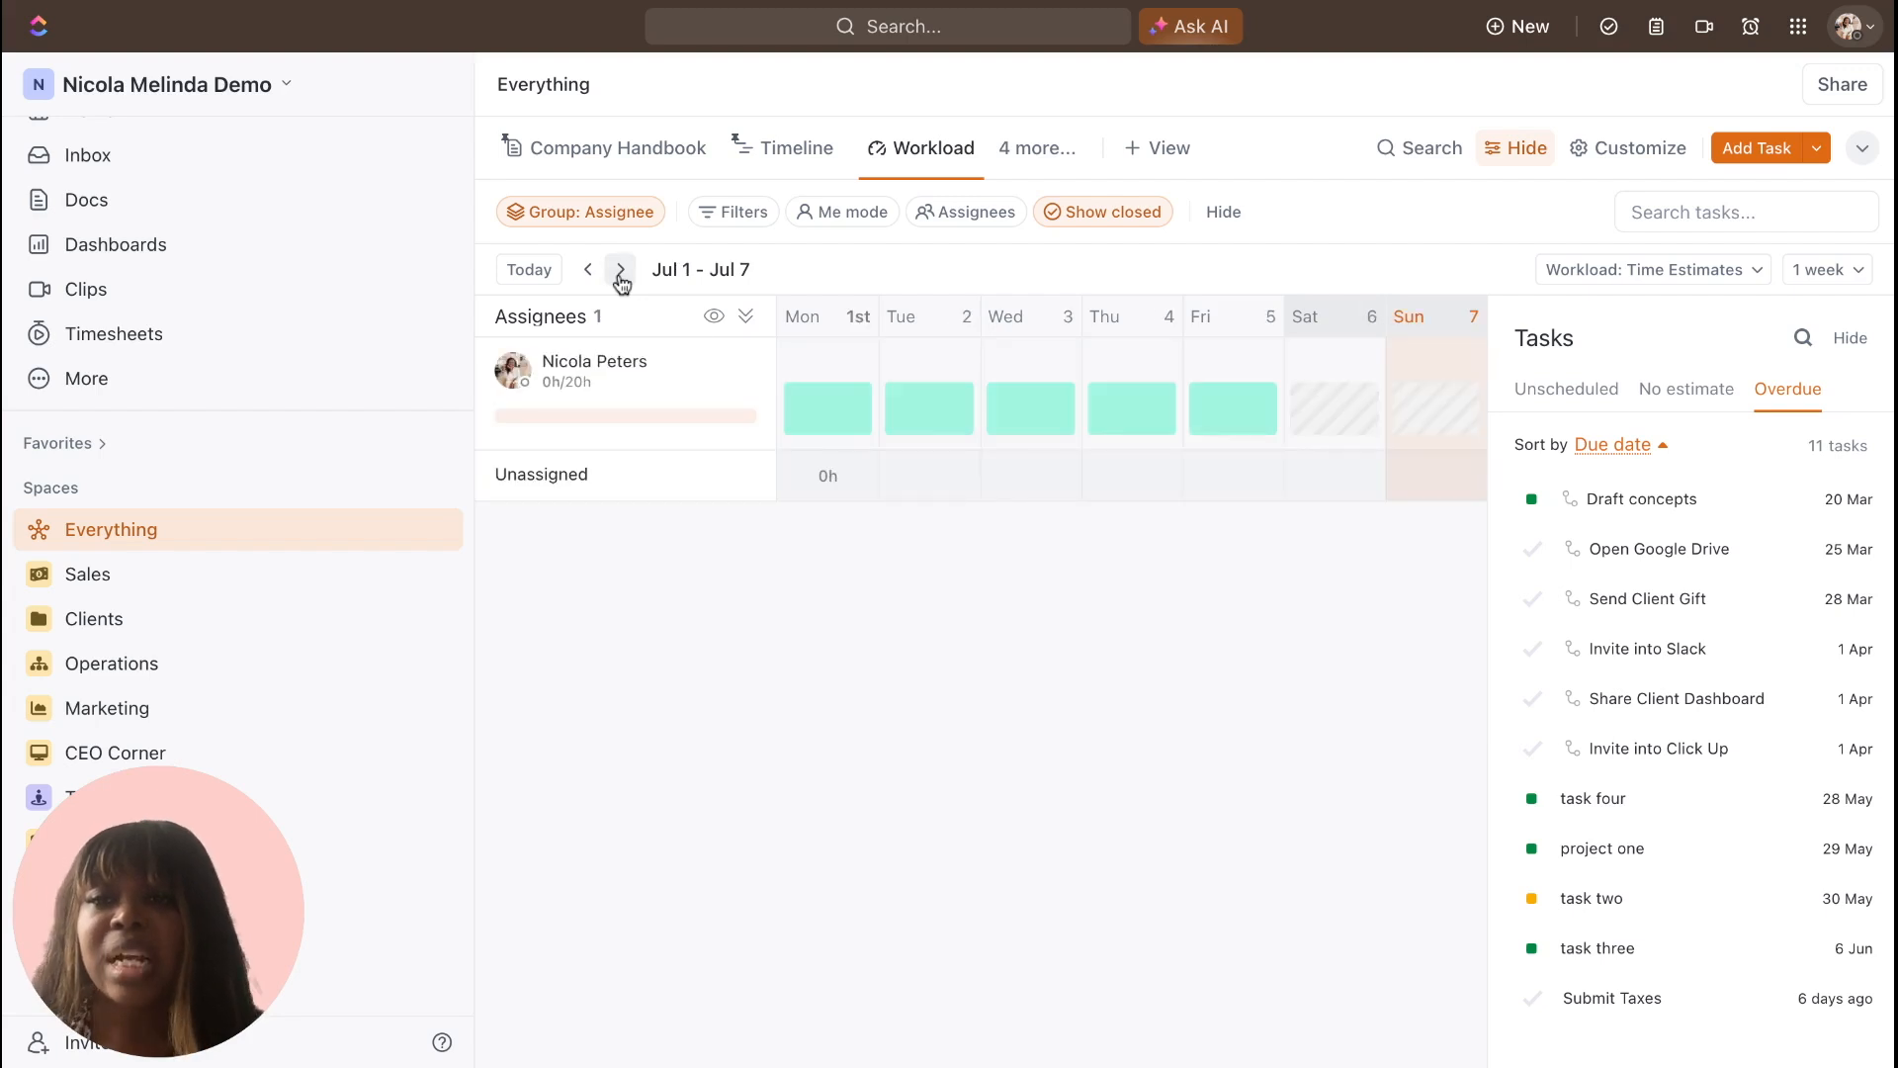
pyautogui.click(620, 270)
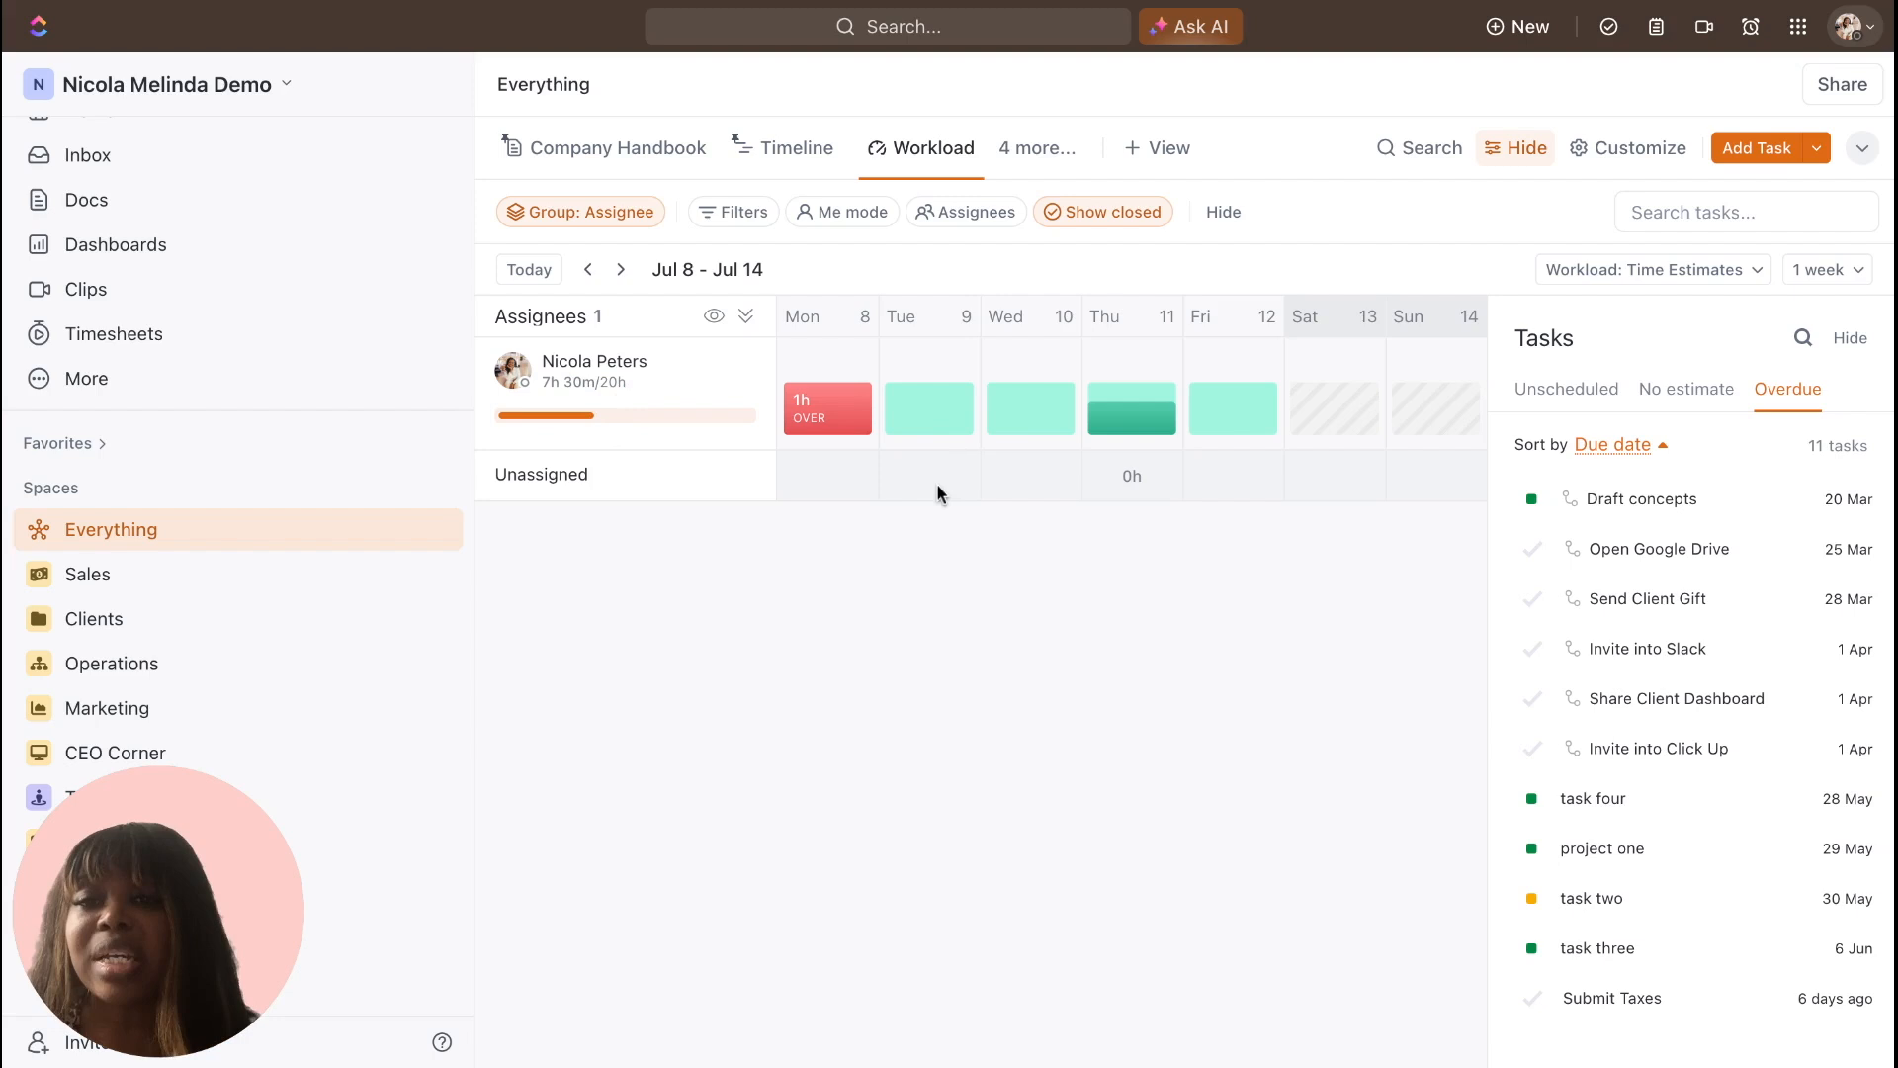
# Open the assignee's capacity settings and switch from weekly to daily capacity.
pyautogui.moveTo(929, 413)
pyautogui.moveTo(825, 414)
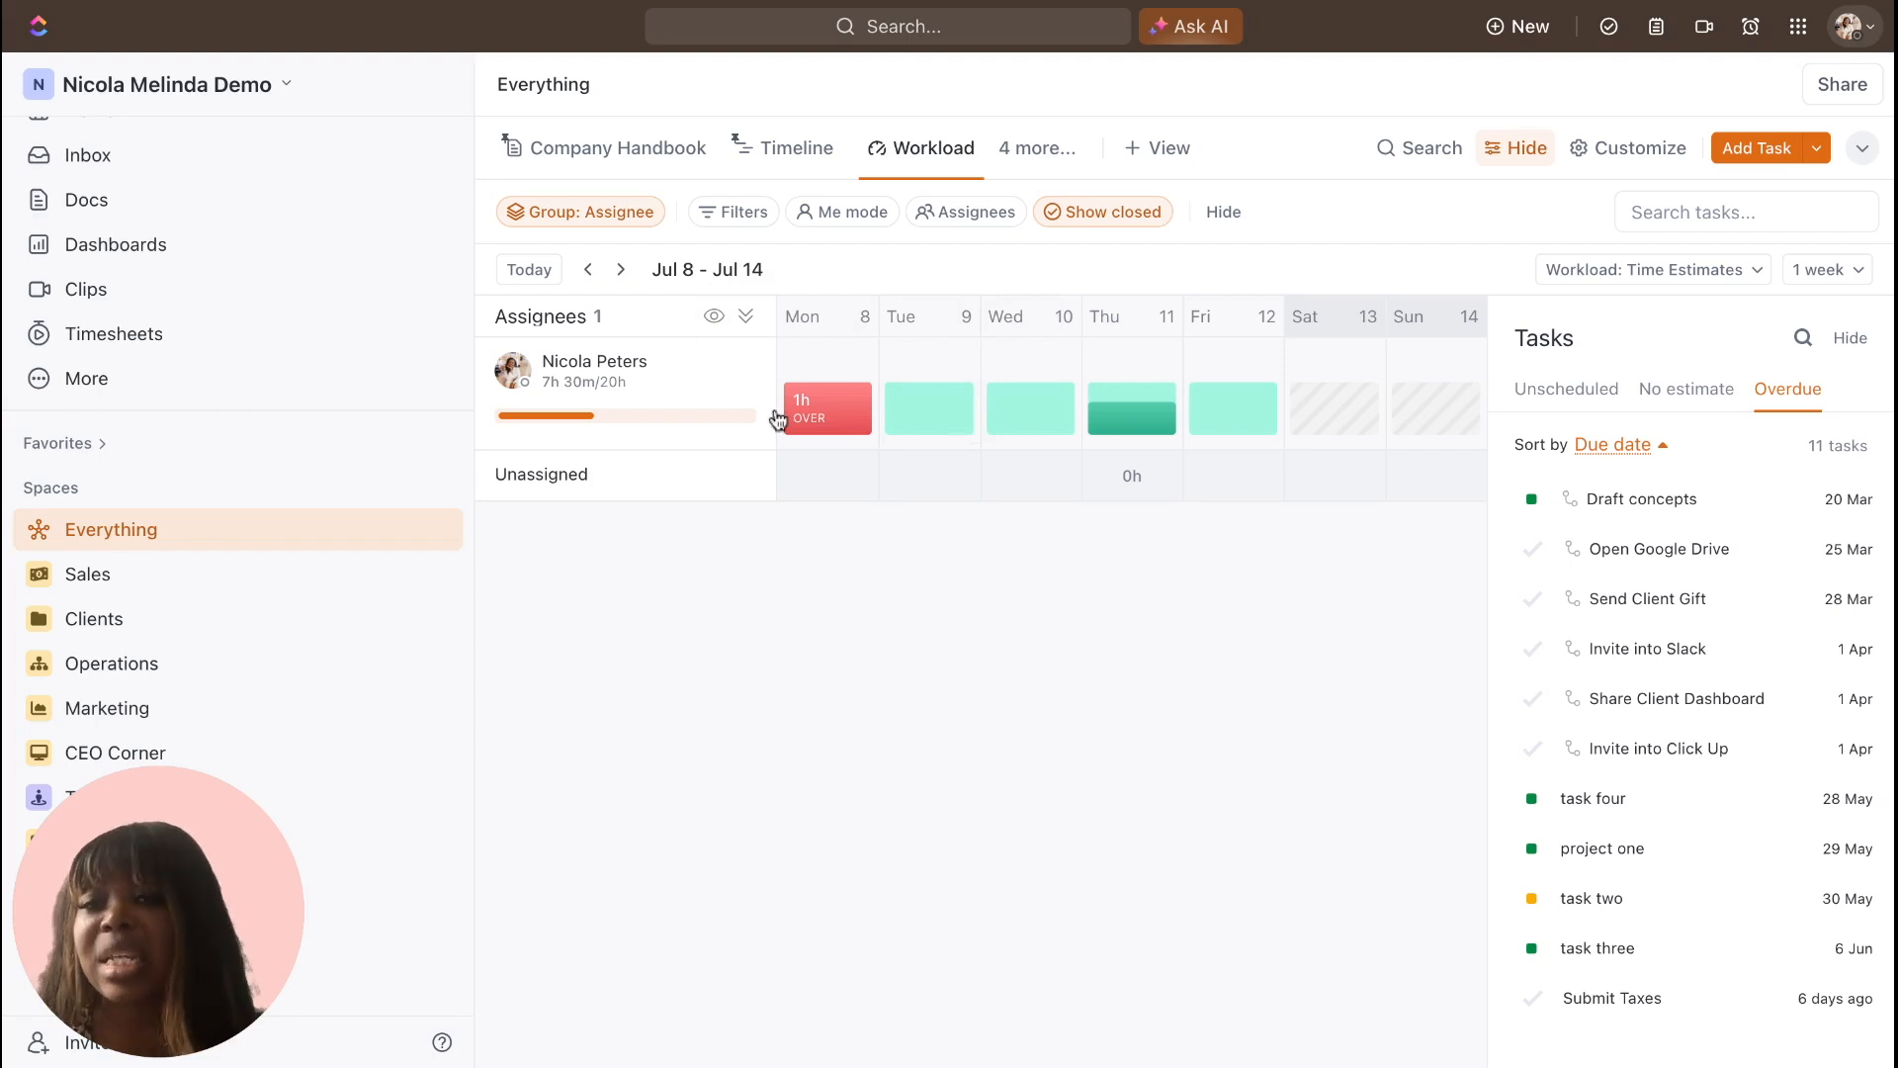
pyautogui.moveTo(611, 390)
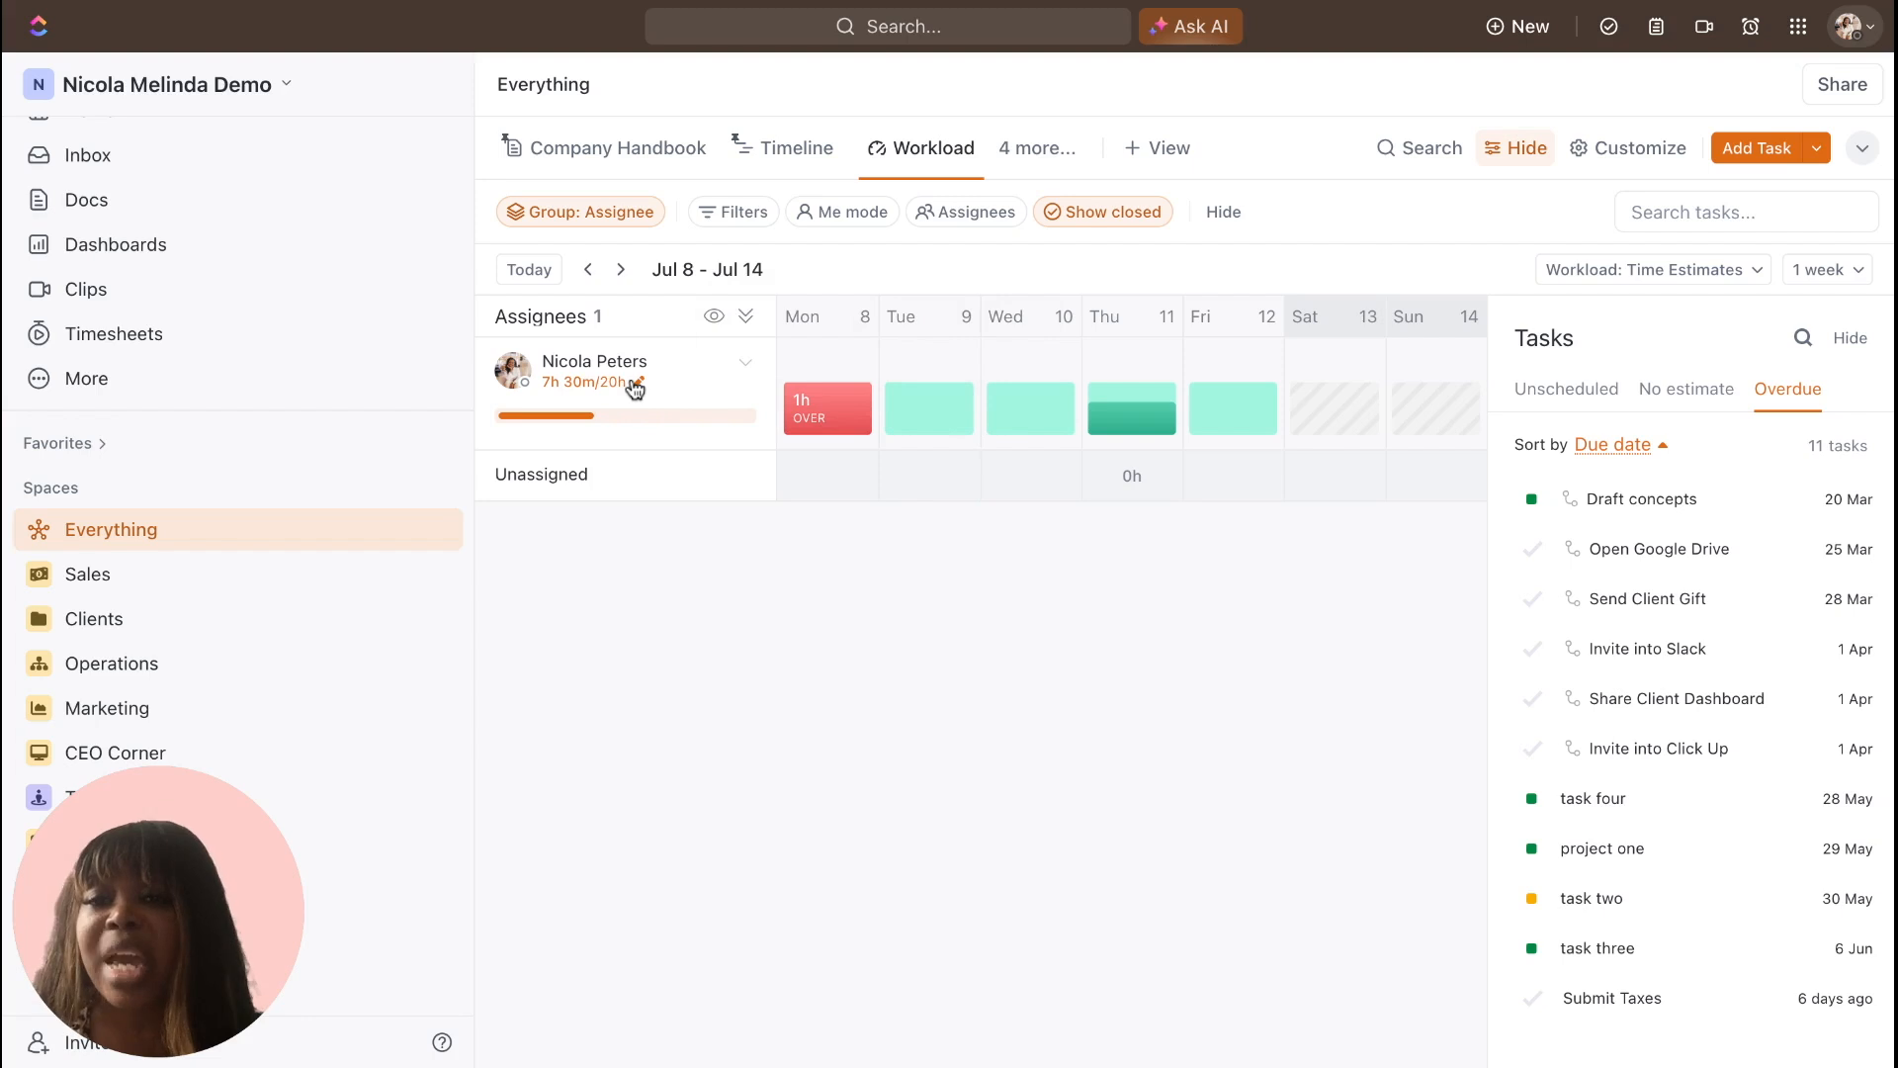
pyautogui.click(635, 385)
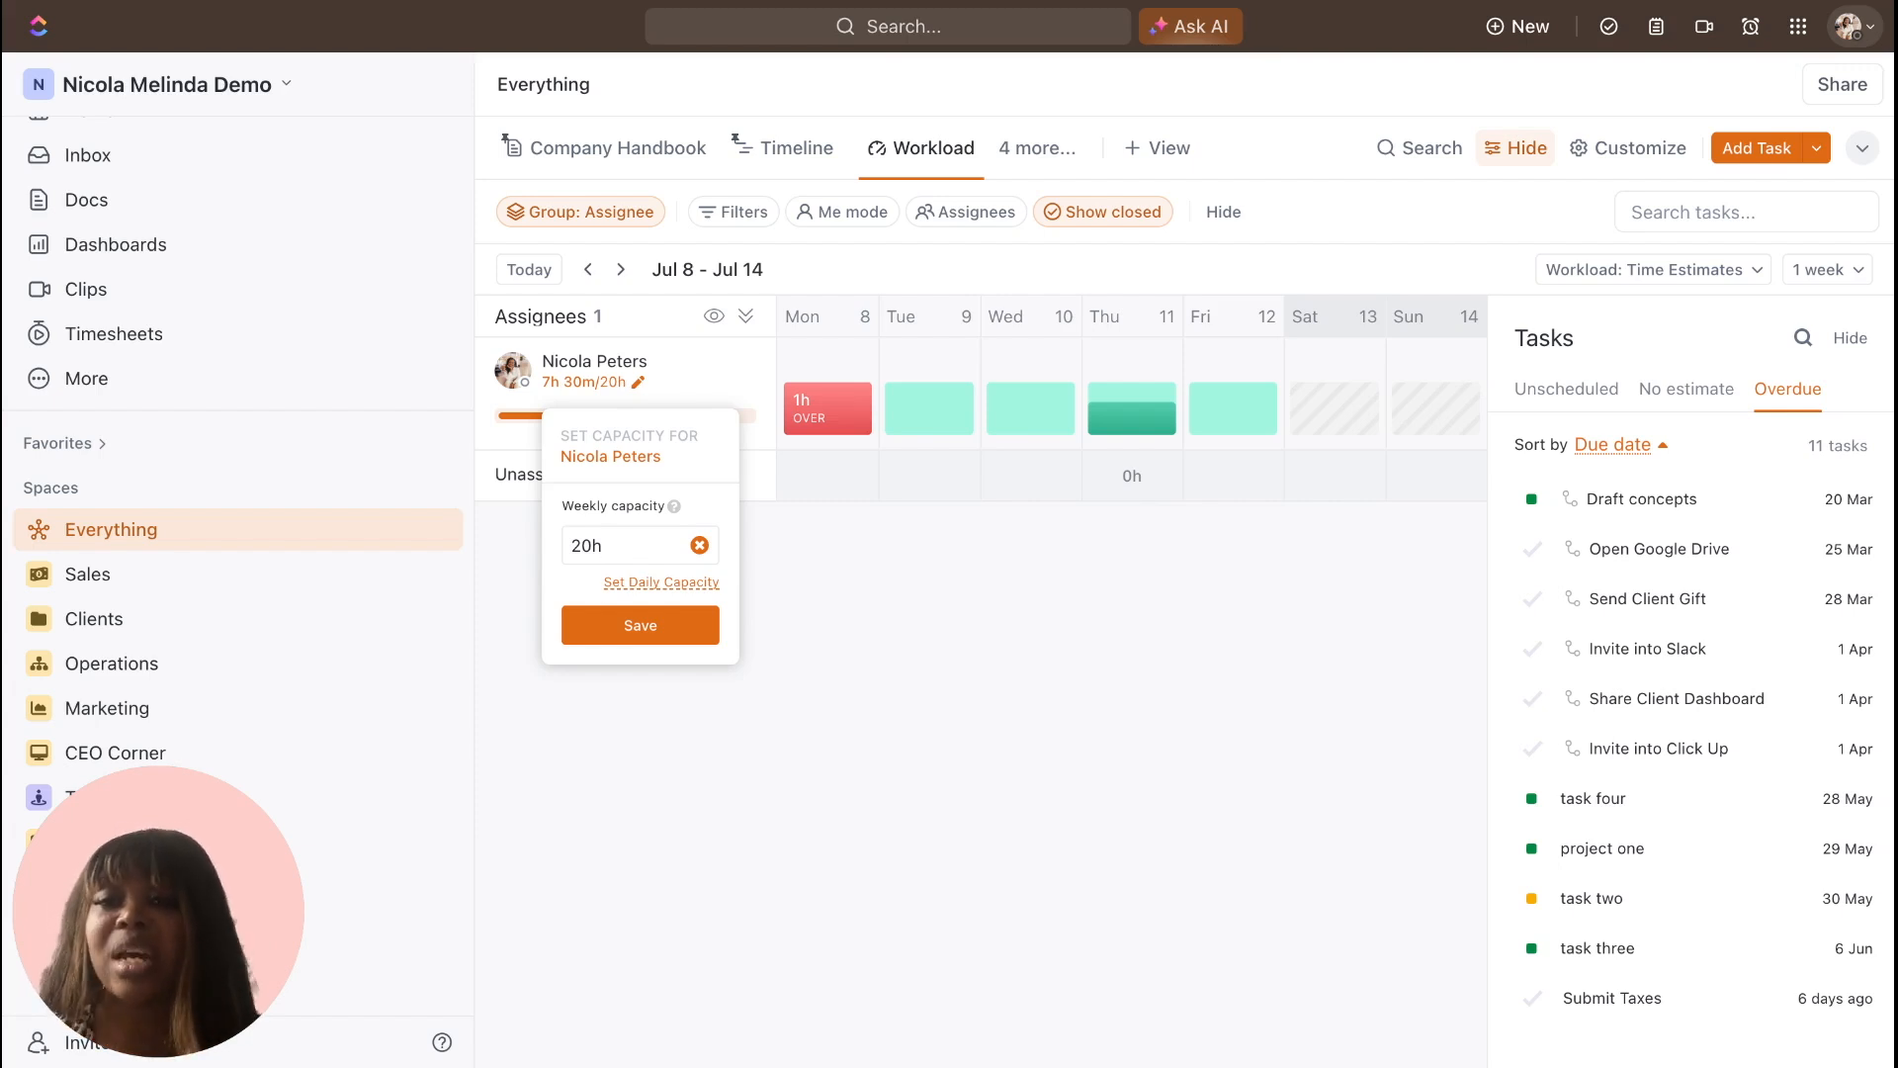
pyautogui.click(624, 583)
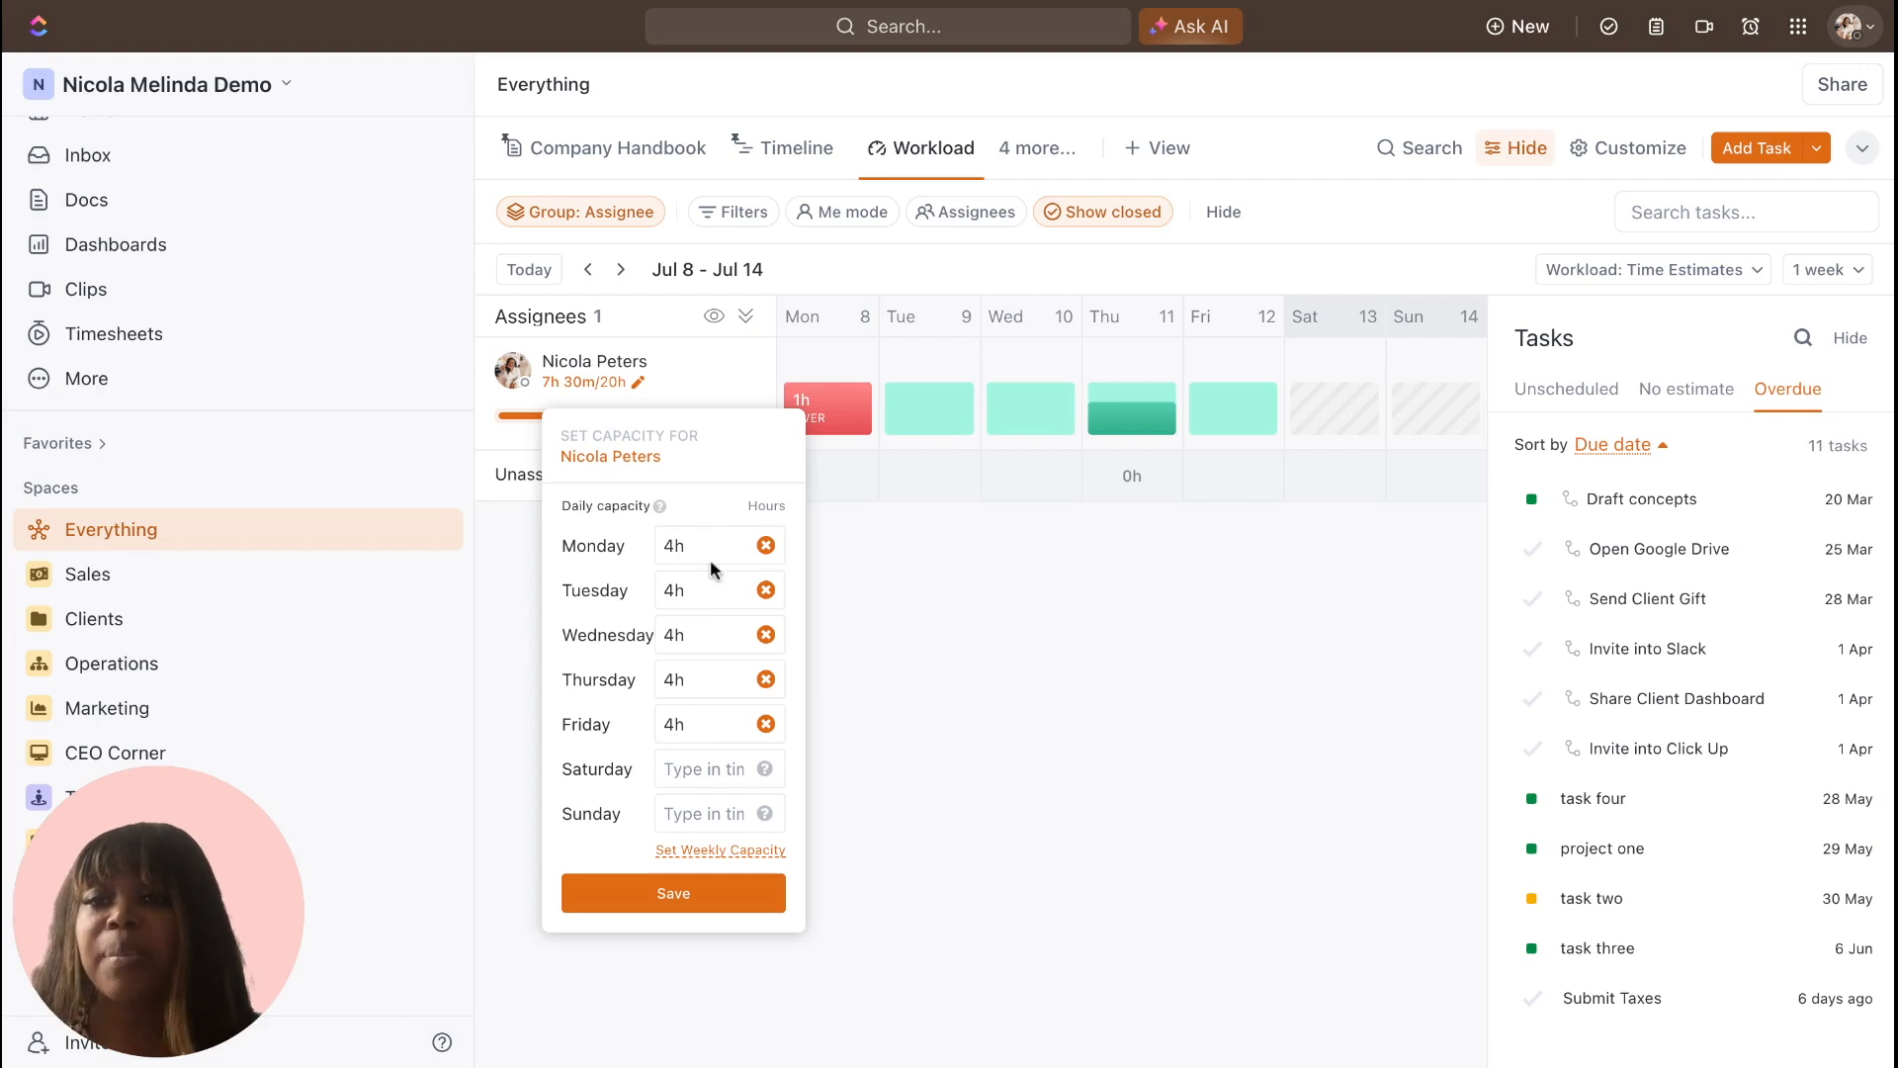
# Set the assignee's daily capacity to 6 hours on Monday, 2 hours on Tuesday and 2 hours on Wednesday.
pyautogui.moveTo(703, 545); pyautogui.dragTo(623, 540)
pyautogui.write('6')
pyautogui.click(697, 609)
pyautogui.doubleClick(691, 638)
pyautogui.write('2')
pyautogui.click(682, 704)
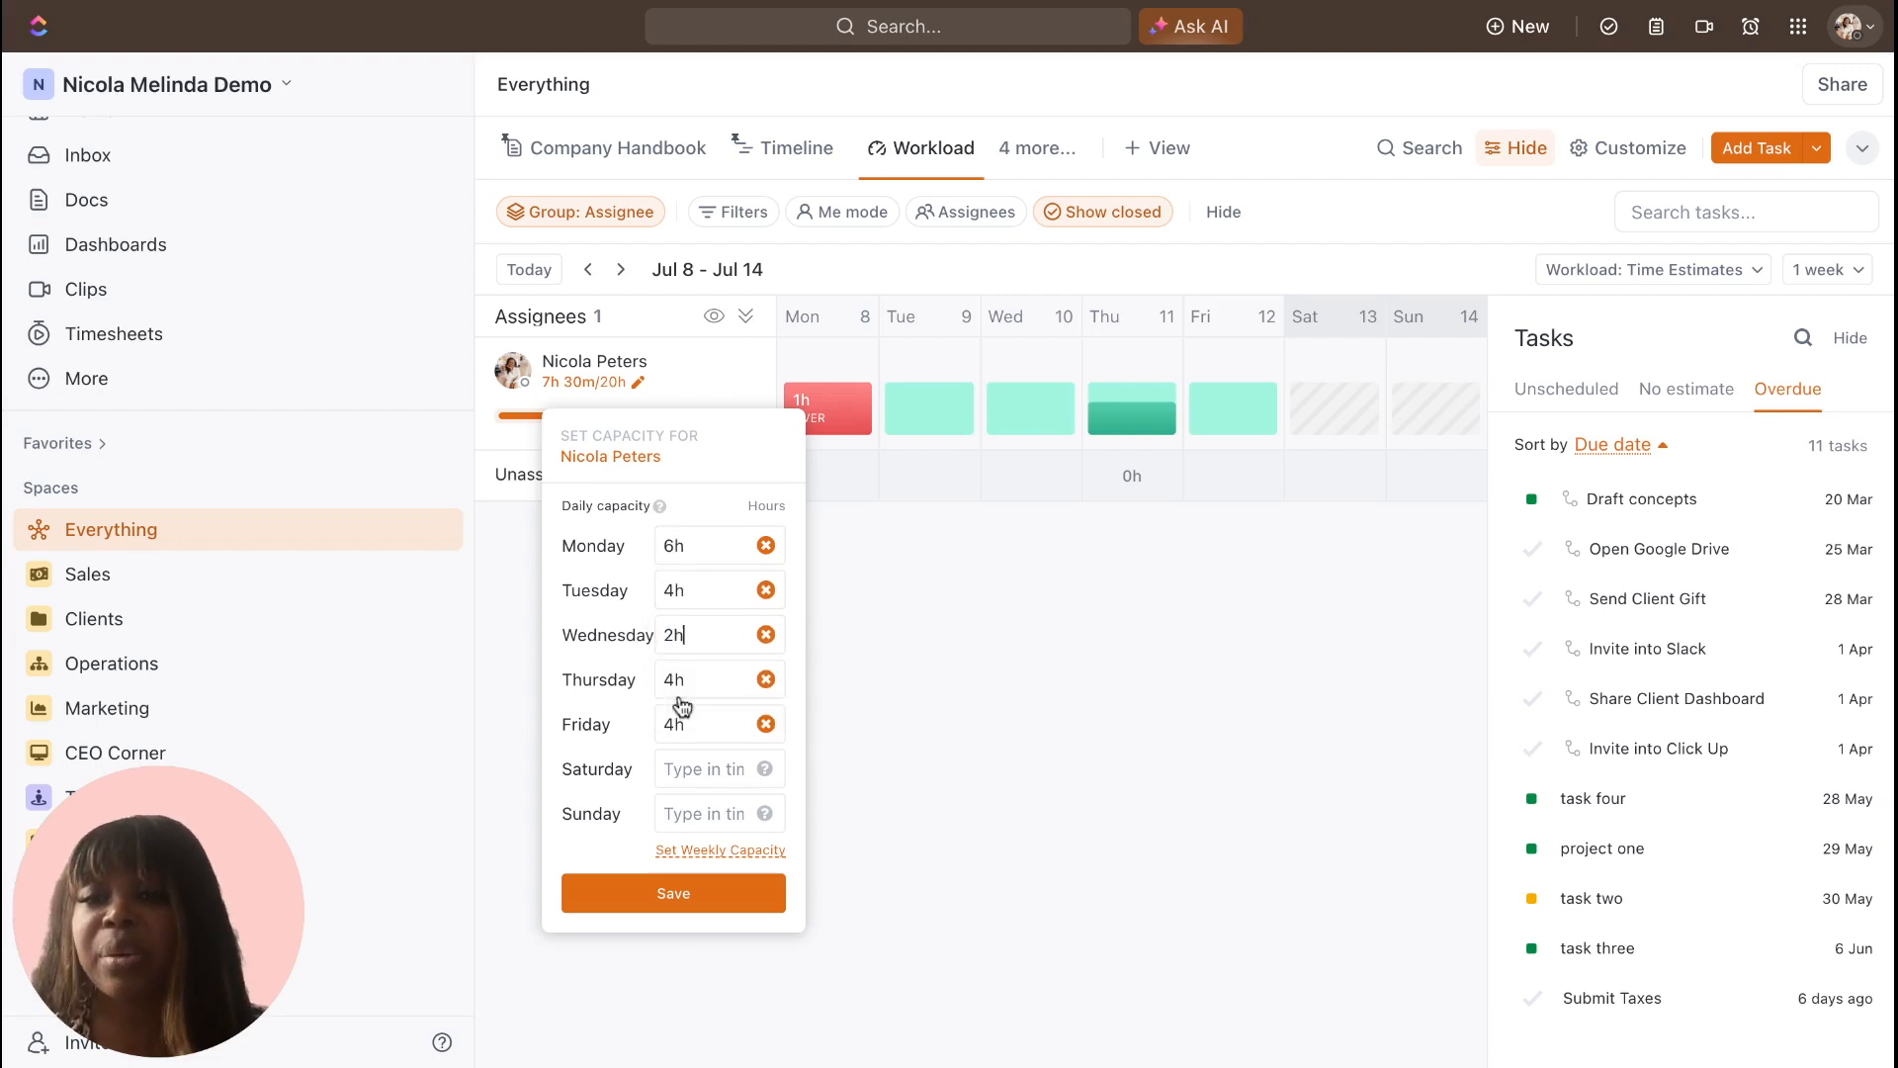
pyautogui.doubleClick(703, 601)
pyautogui.write('2')
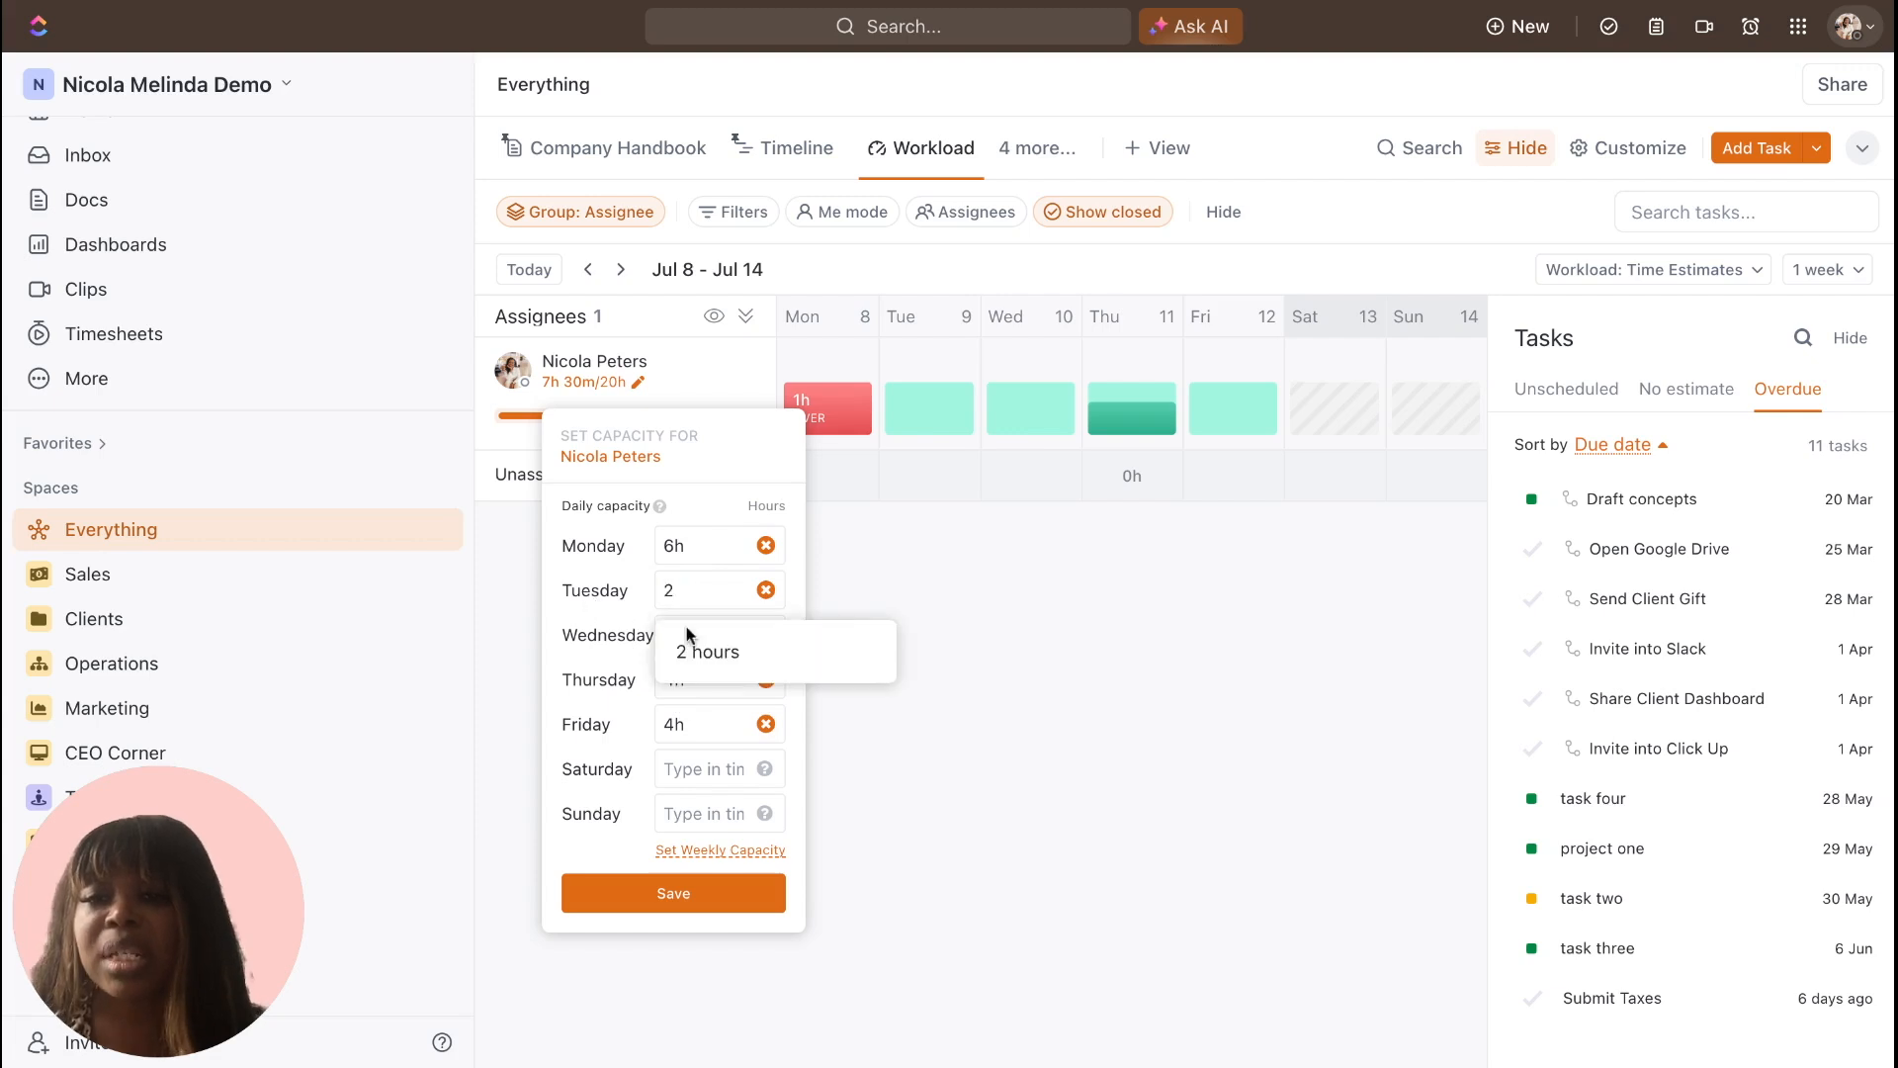
pyautogui.click(712, 656)
# Set Thursday's capacity to 1 hour, clear Friday's capacity and save the assignee's daily capacities.
pyautogui.click(766, 680)
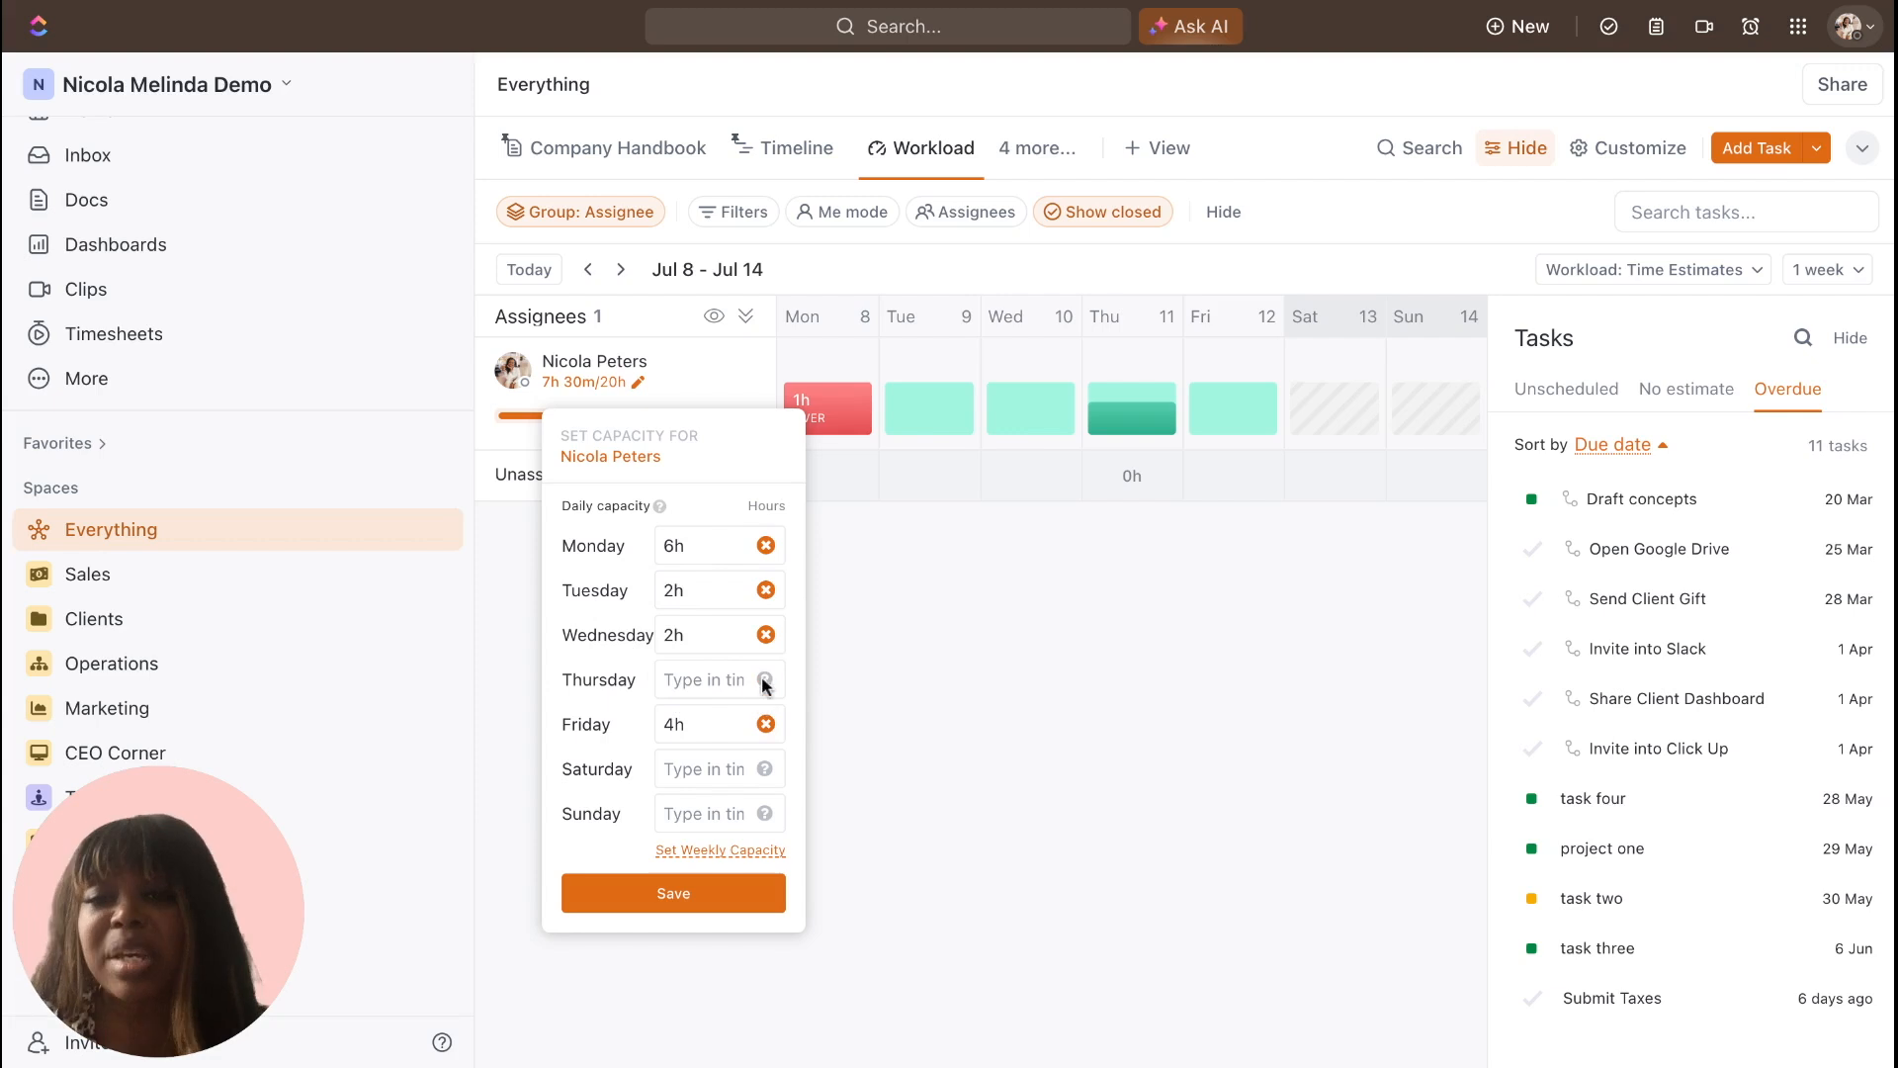
pyautogui.click(719, 676)
pyautogui.write('1')
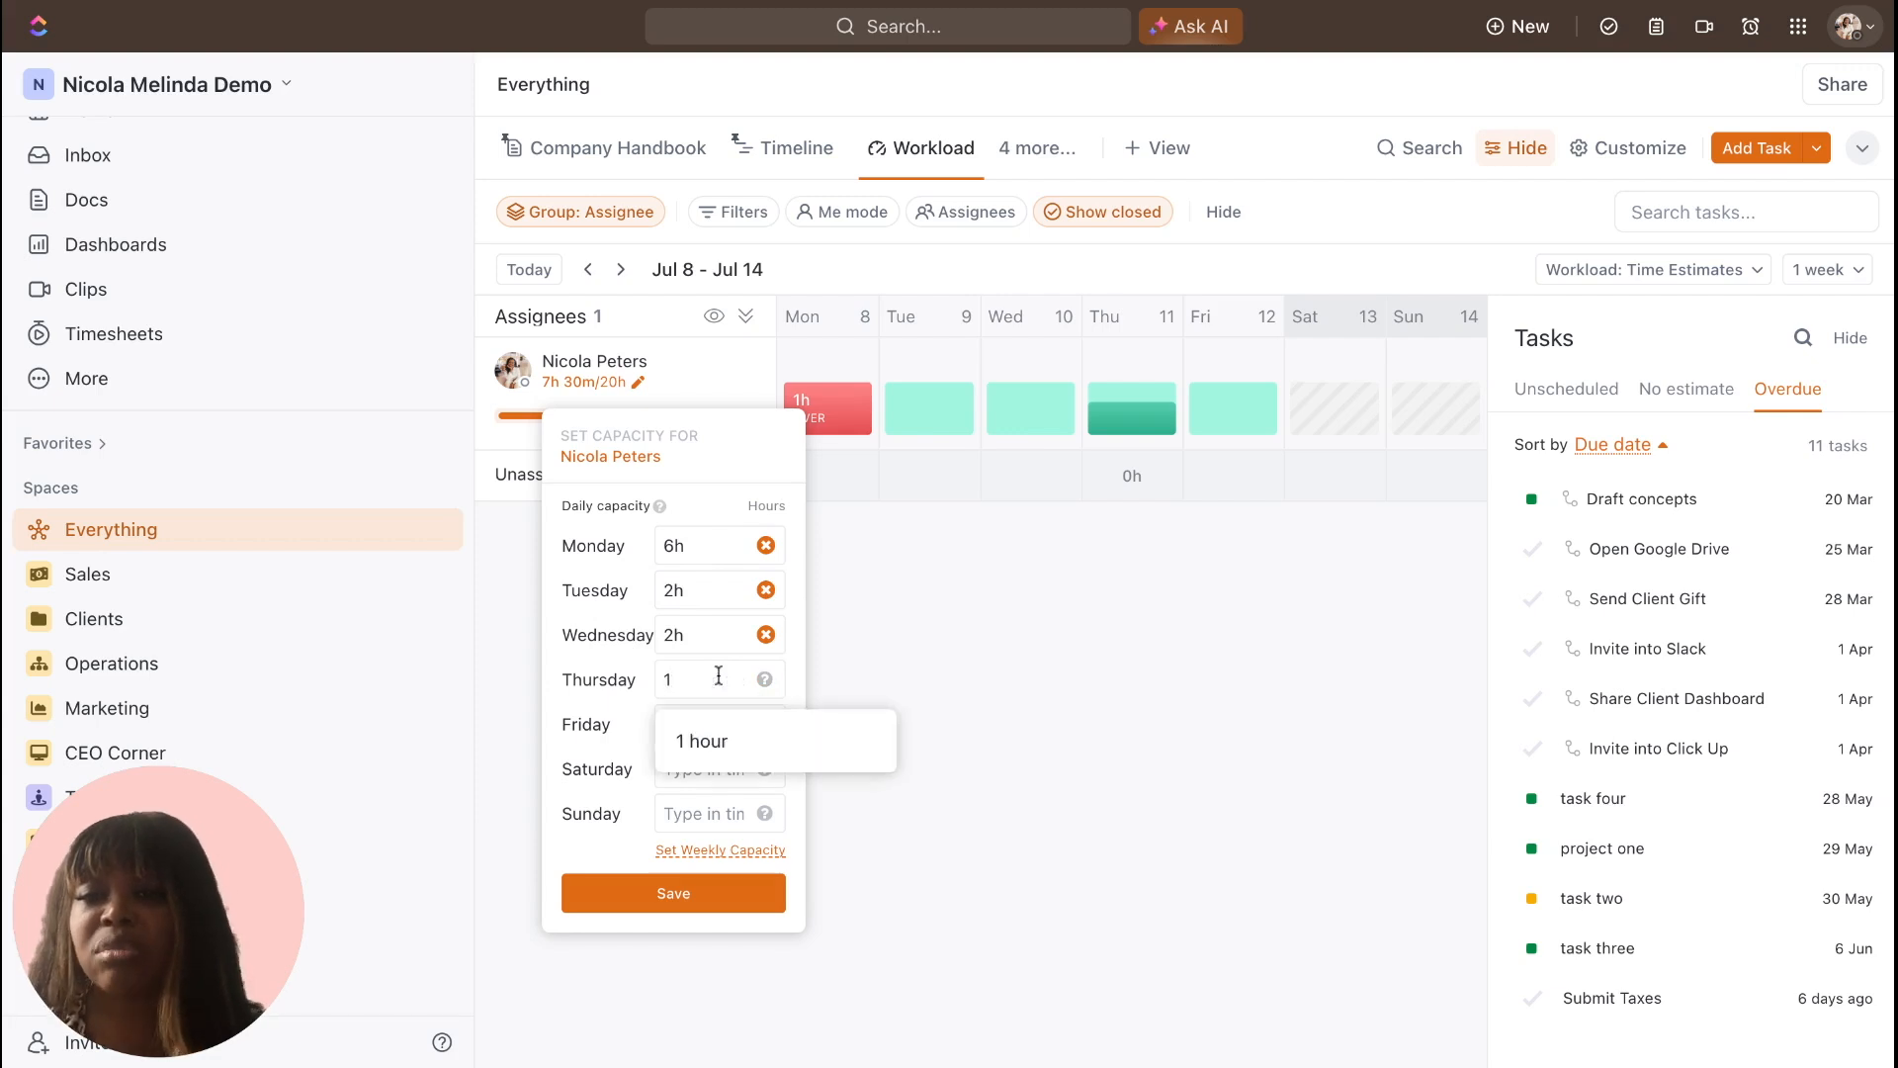
pyautogui.click(700, 741)
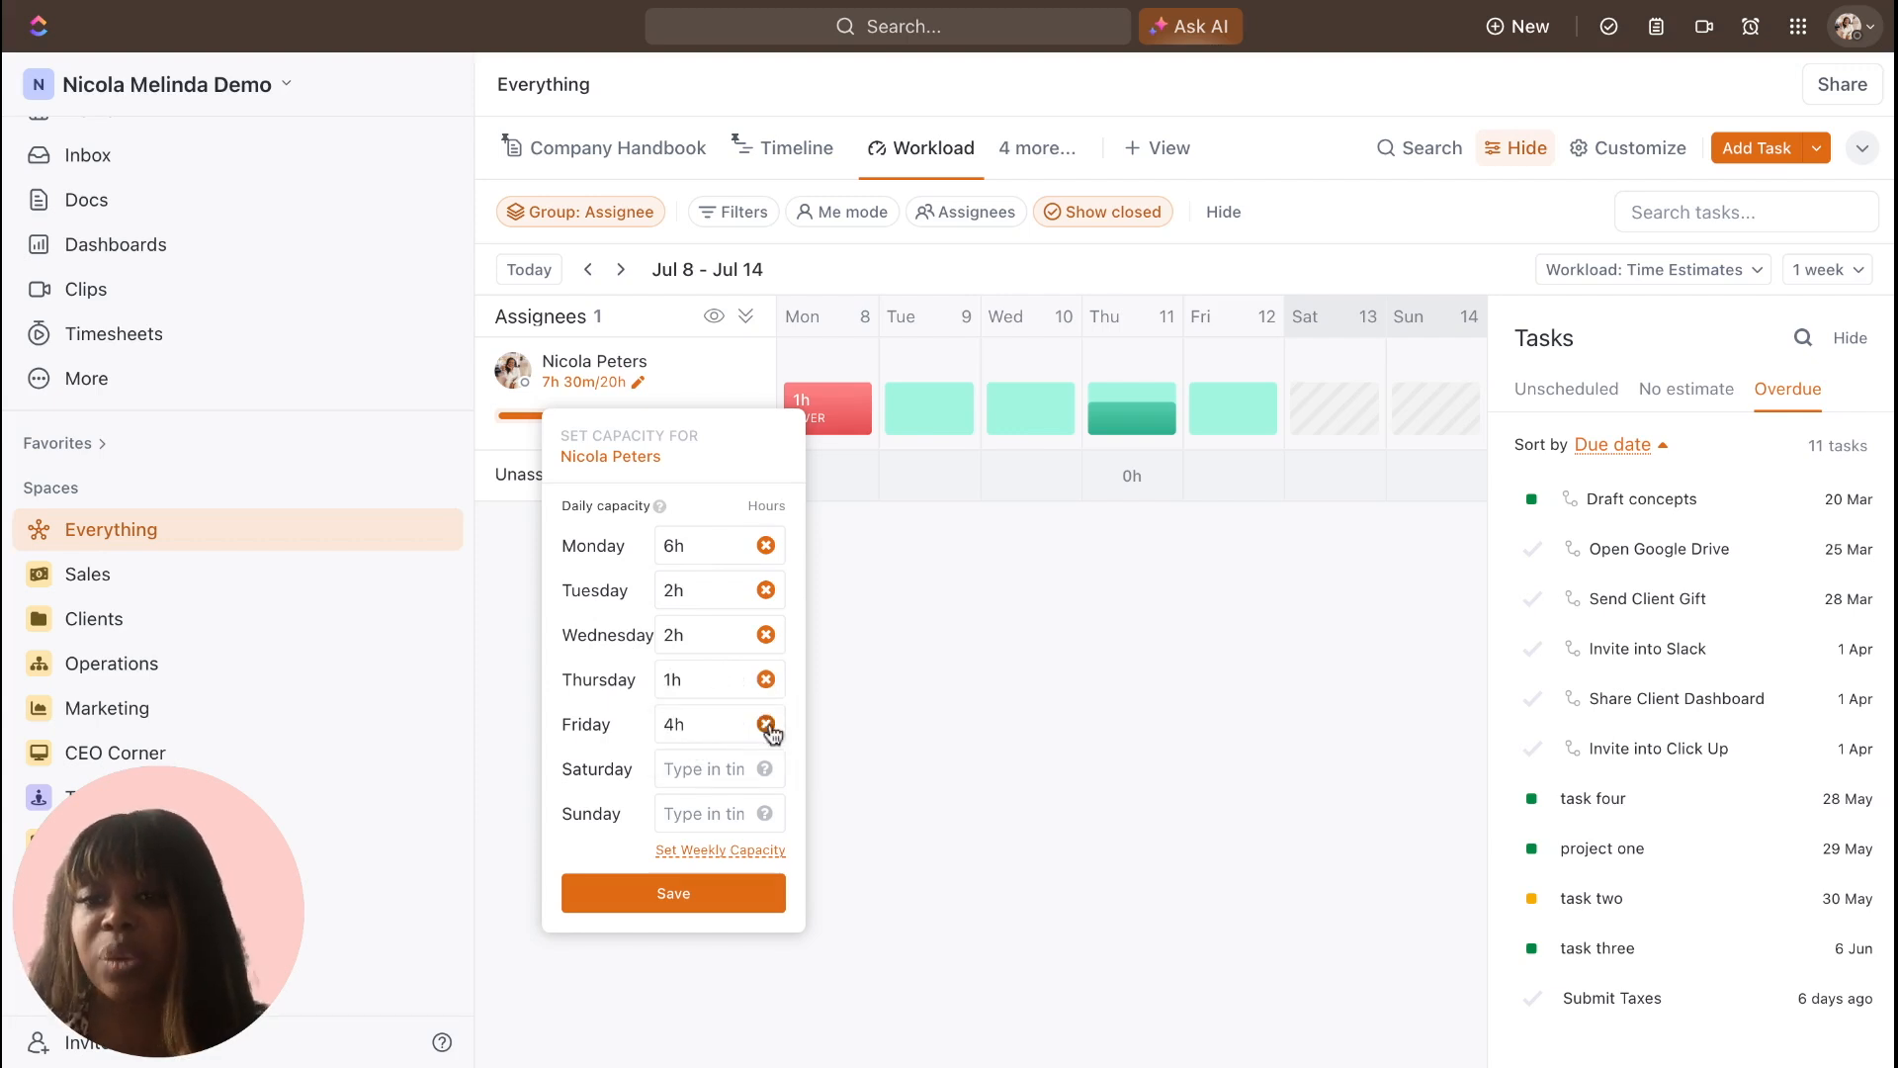
pyautogui.click(766, 725)
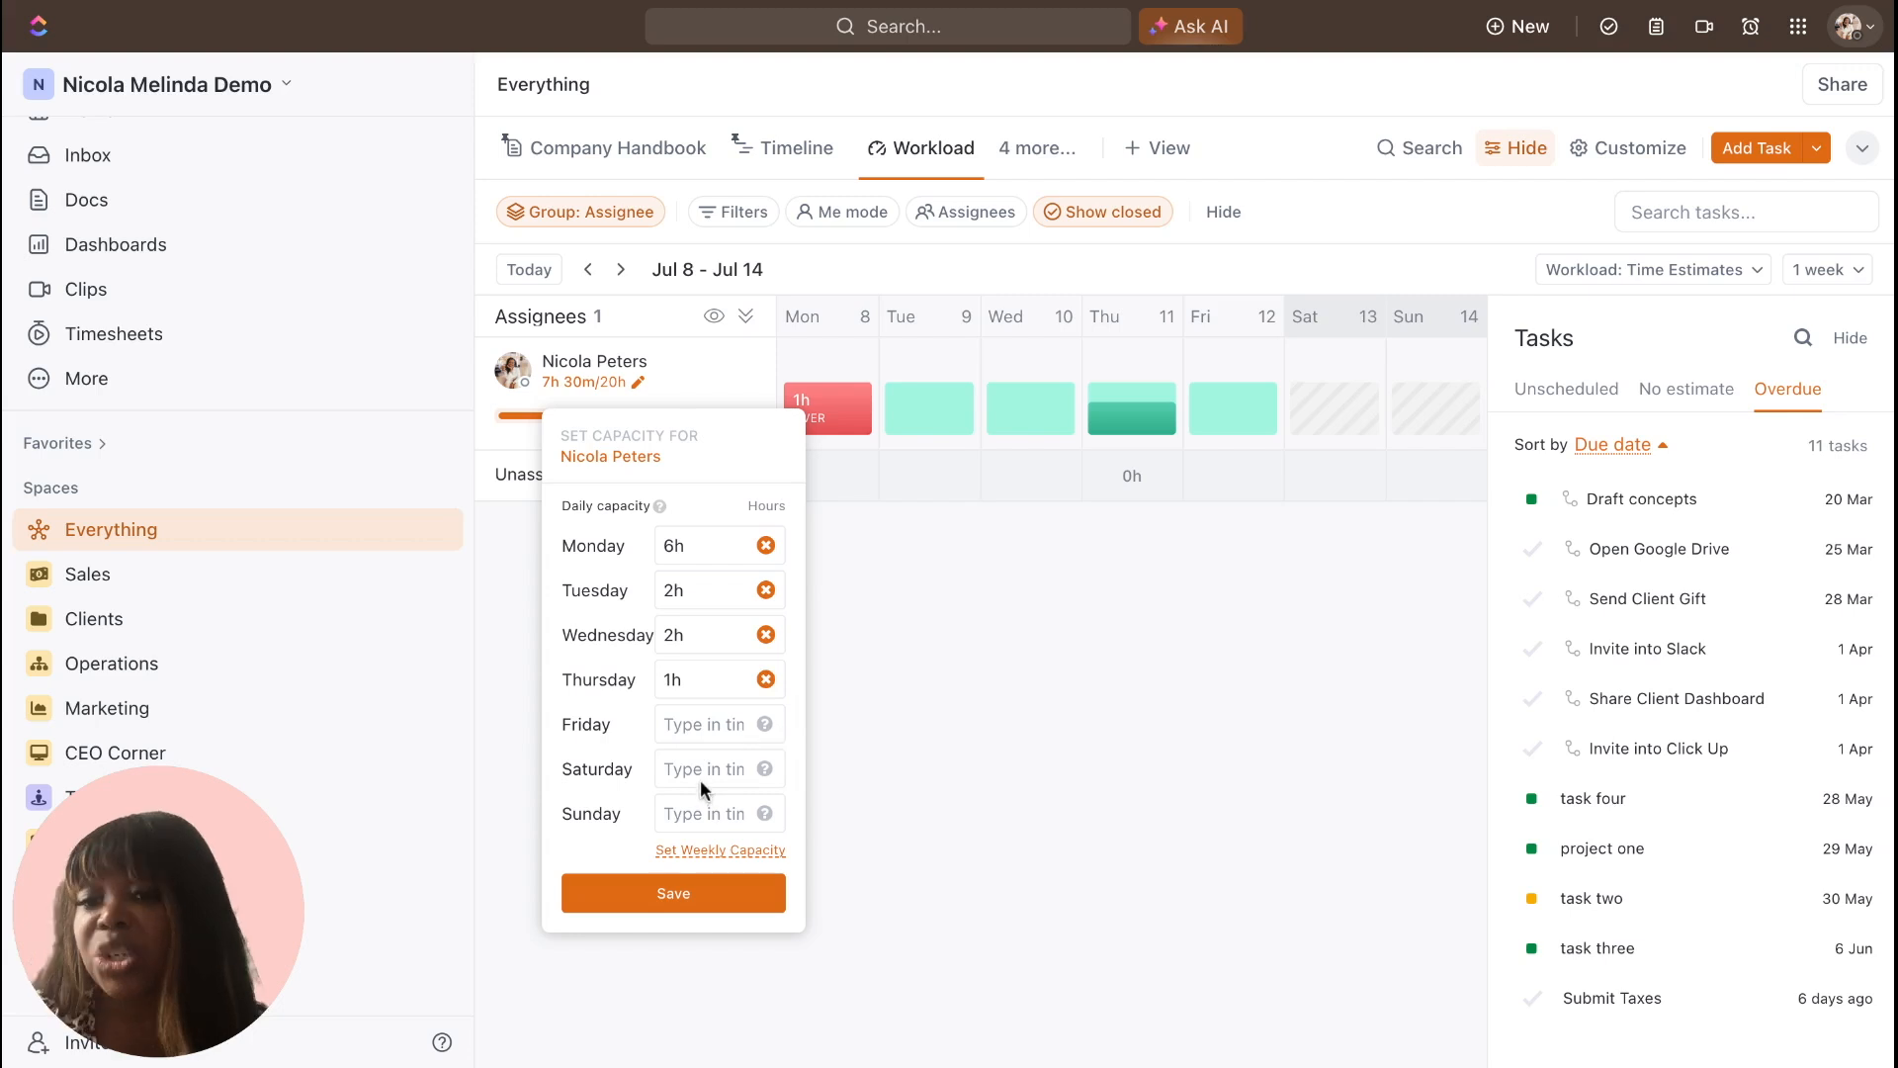
pyautogui.click(654, 908)
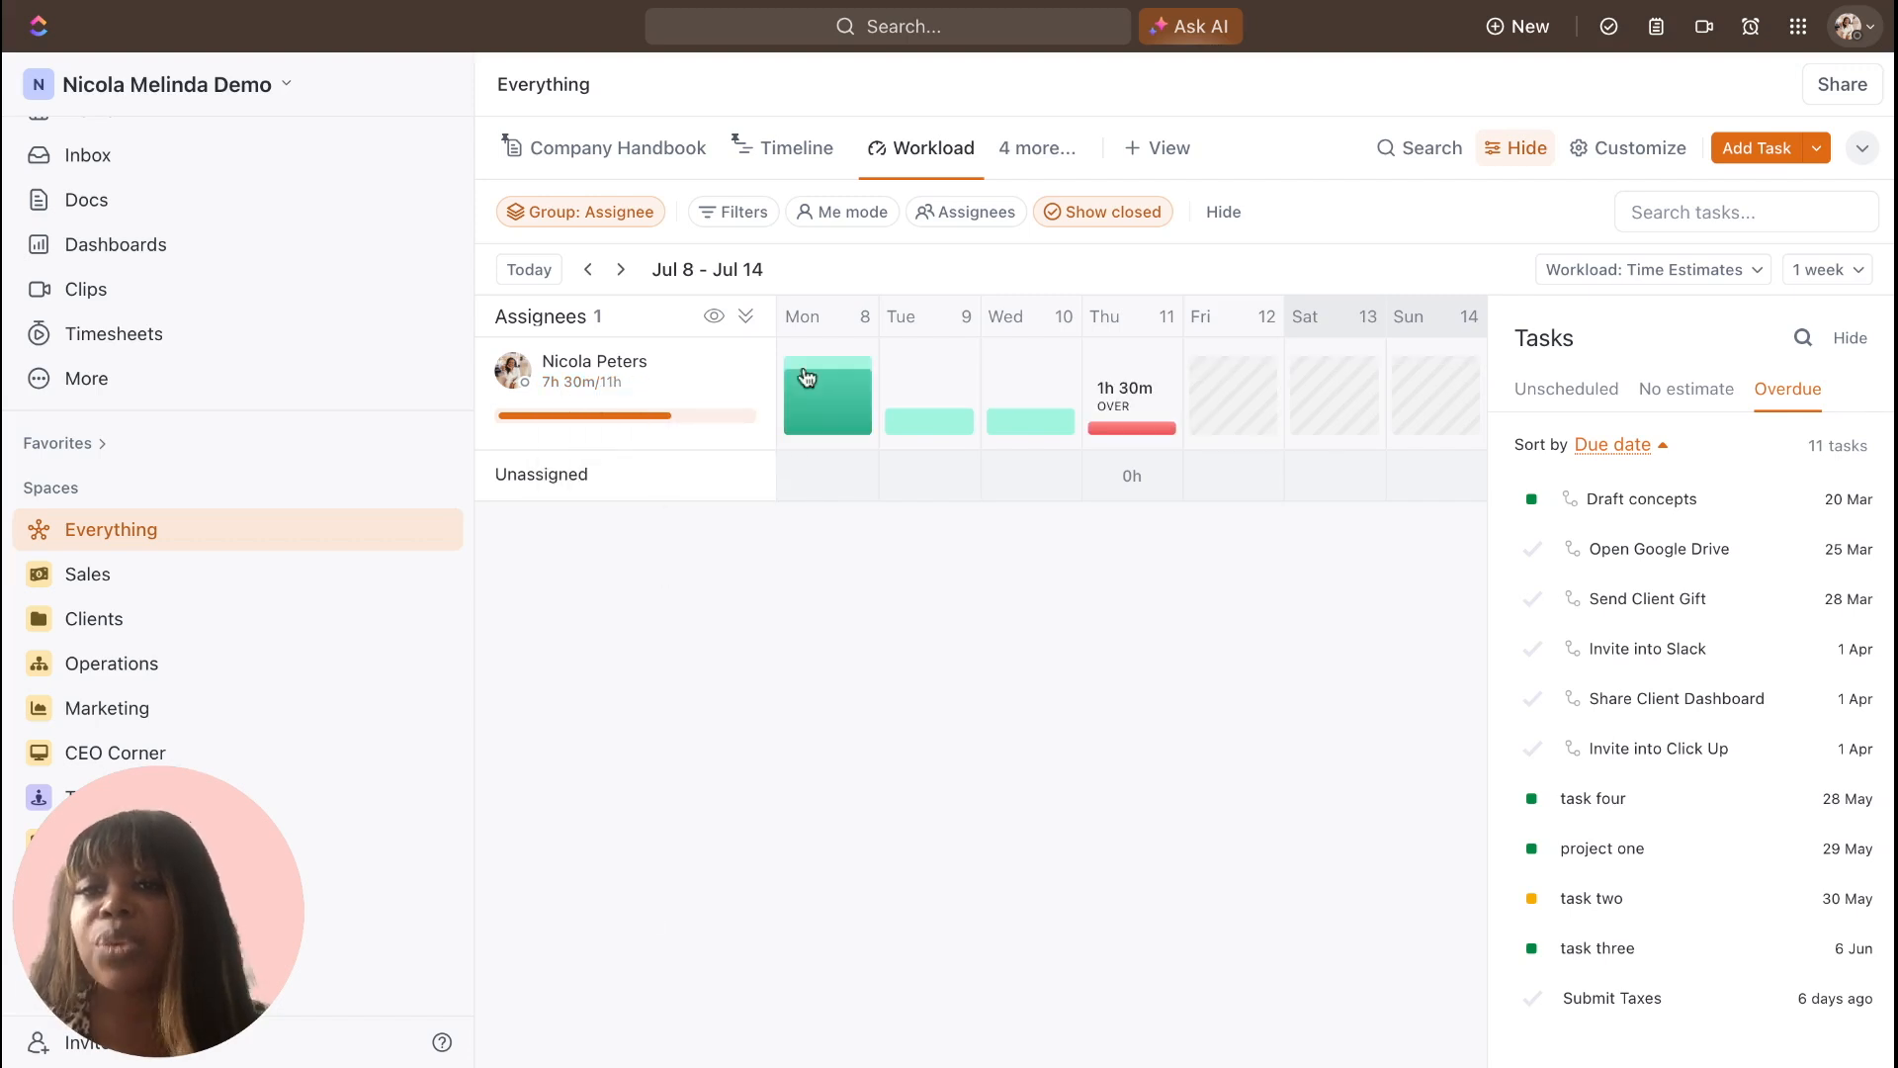
# List the tasks without an estimate, and open the Review site analytics task from the assignee's expanded Thursday schedule.
pyautogui.moveTo(828, 417)
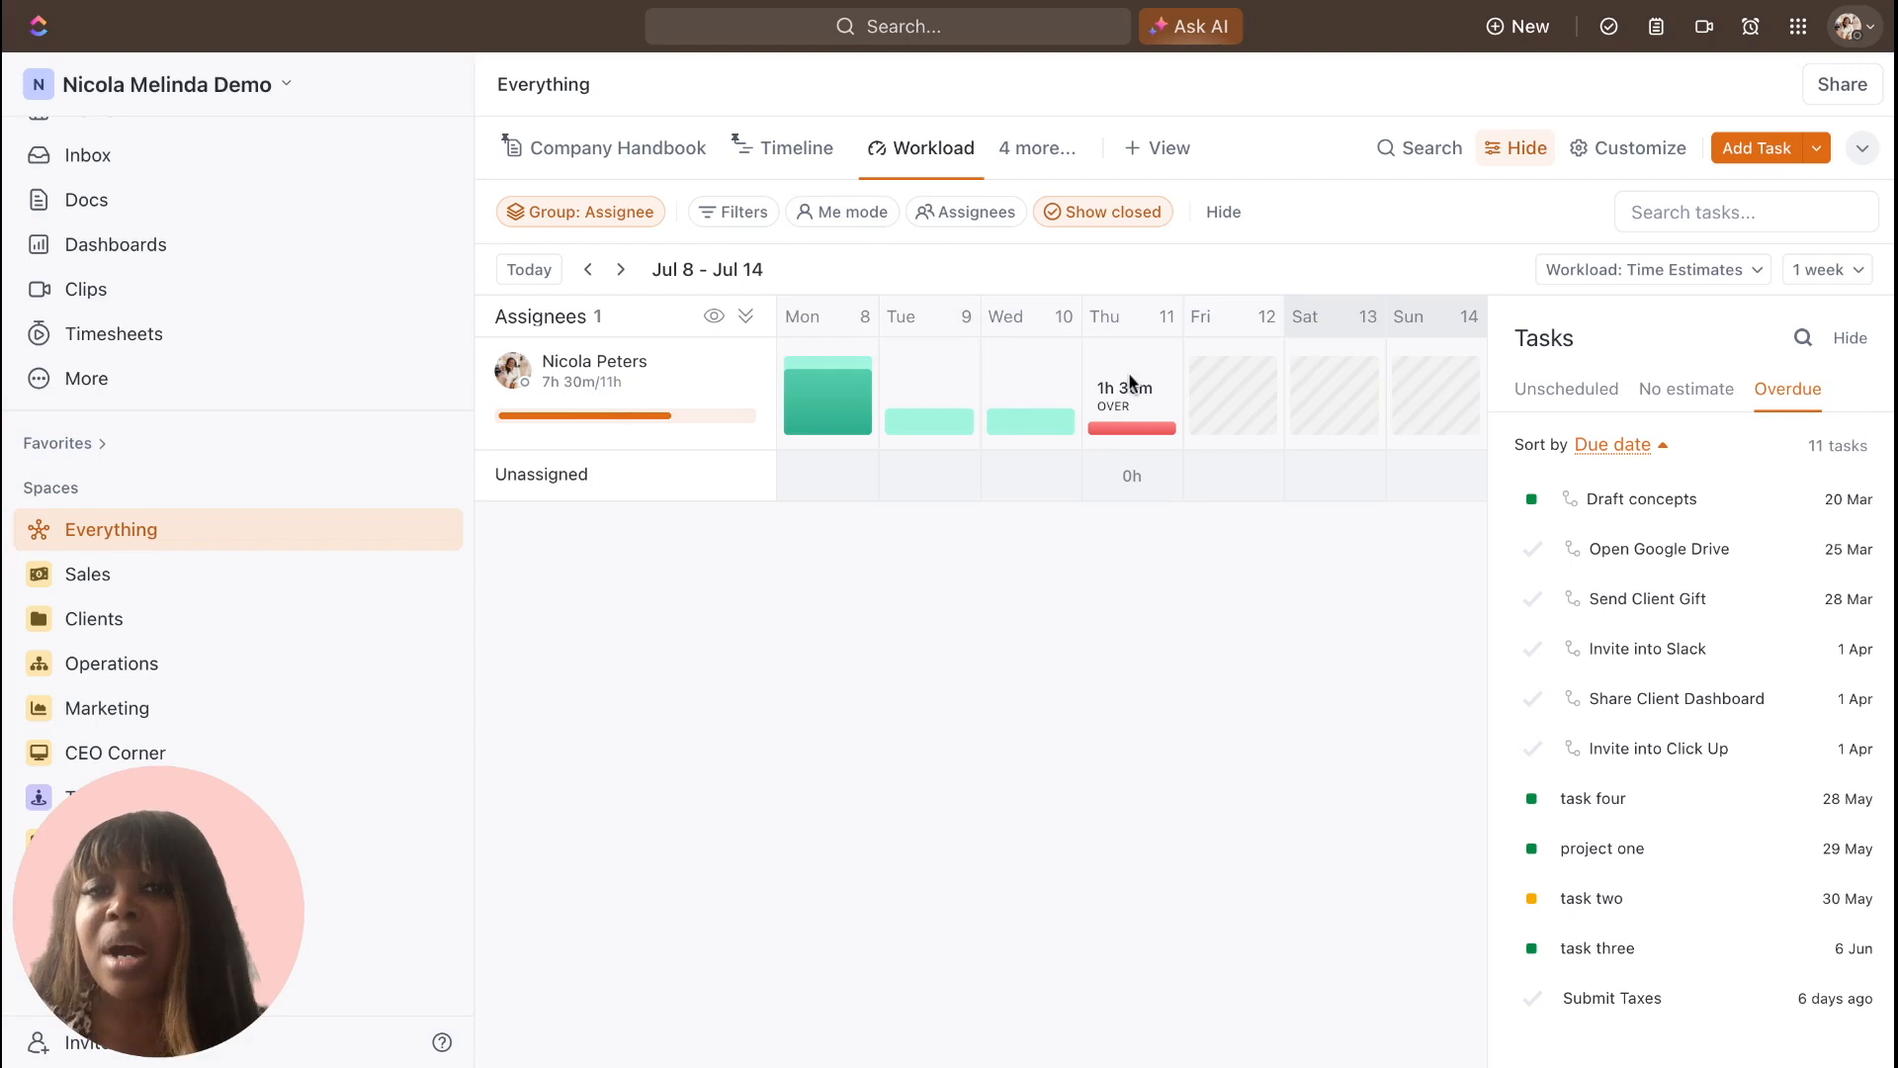
pyautogui.moveTo(1132, 441)
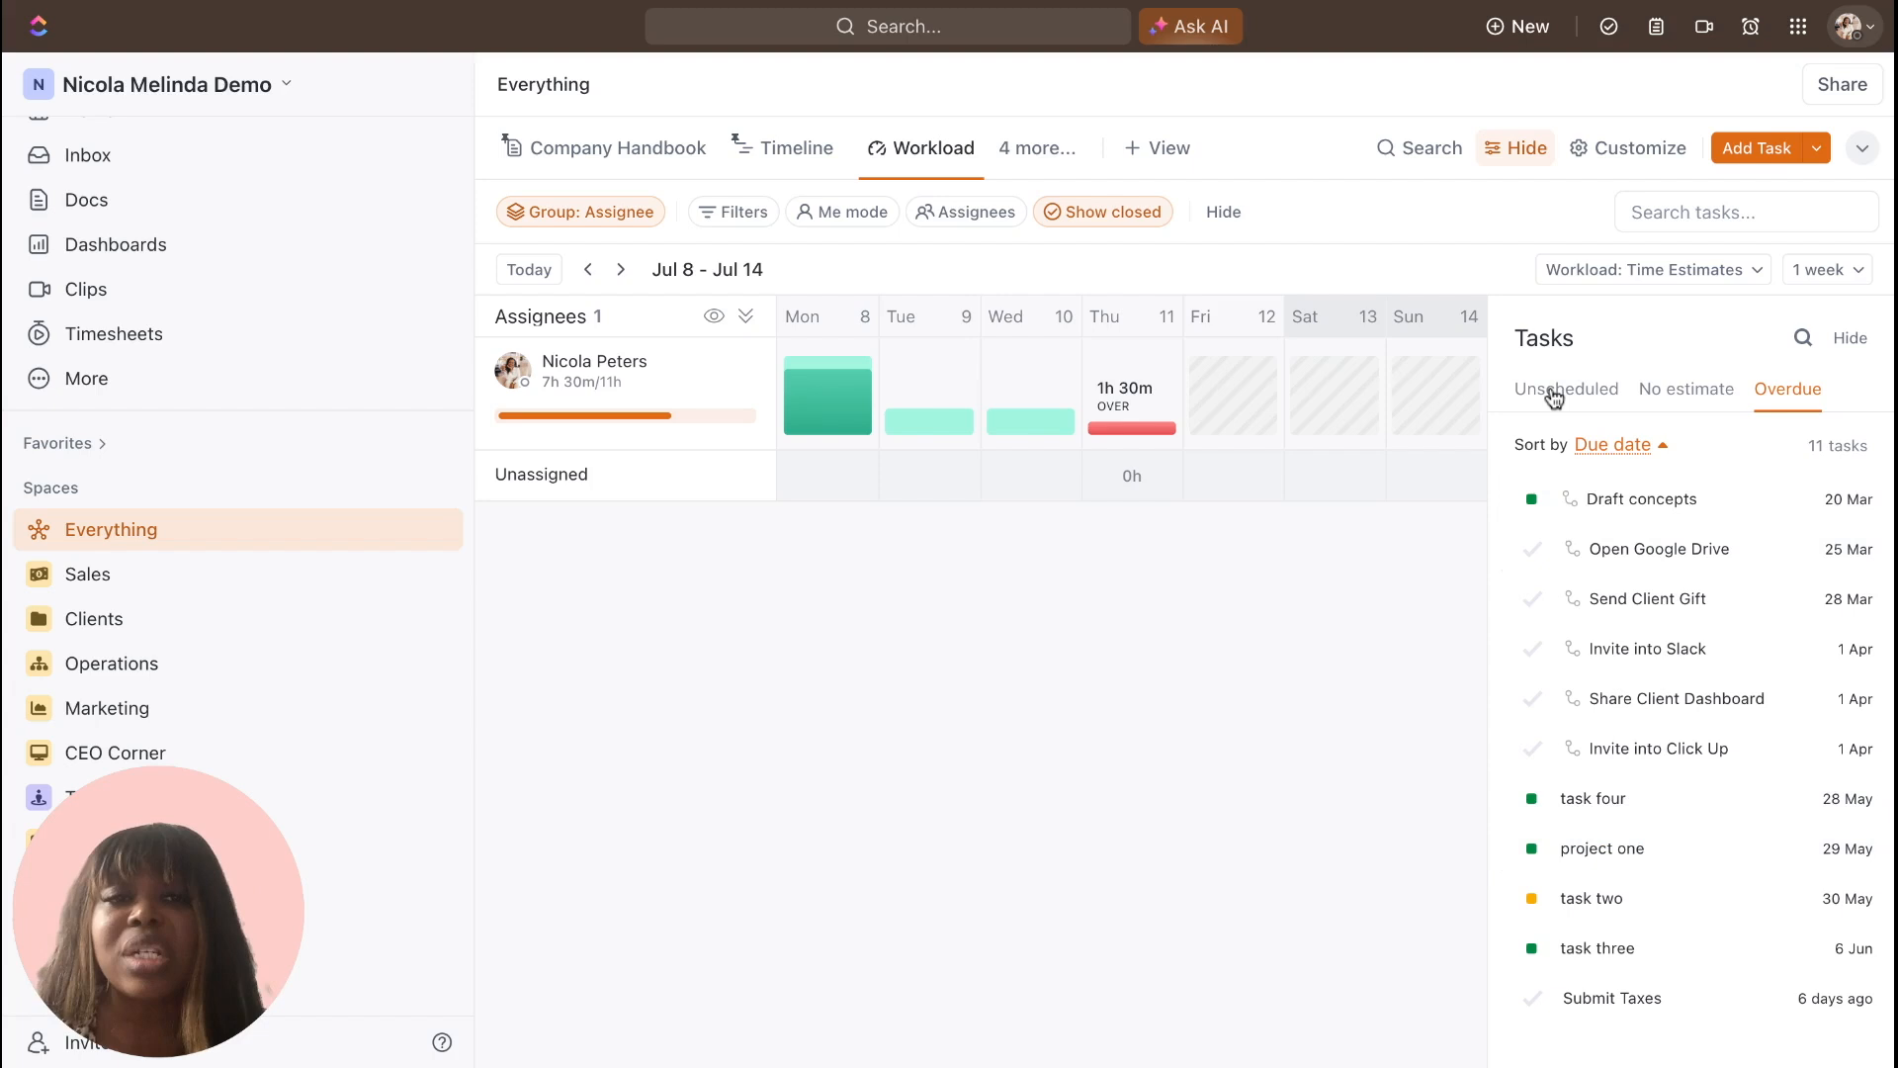
pyautogui.click(1688, 396)
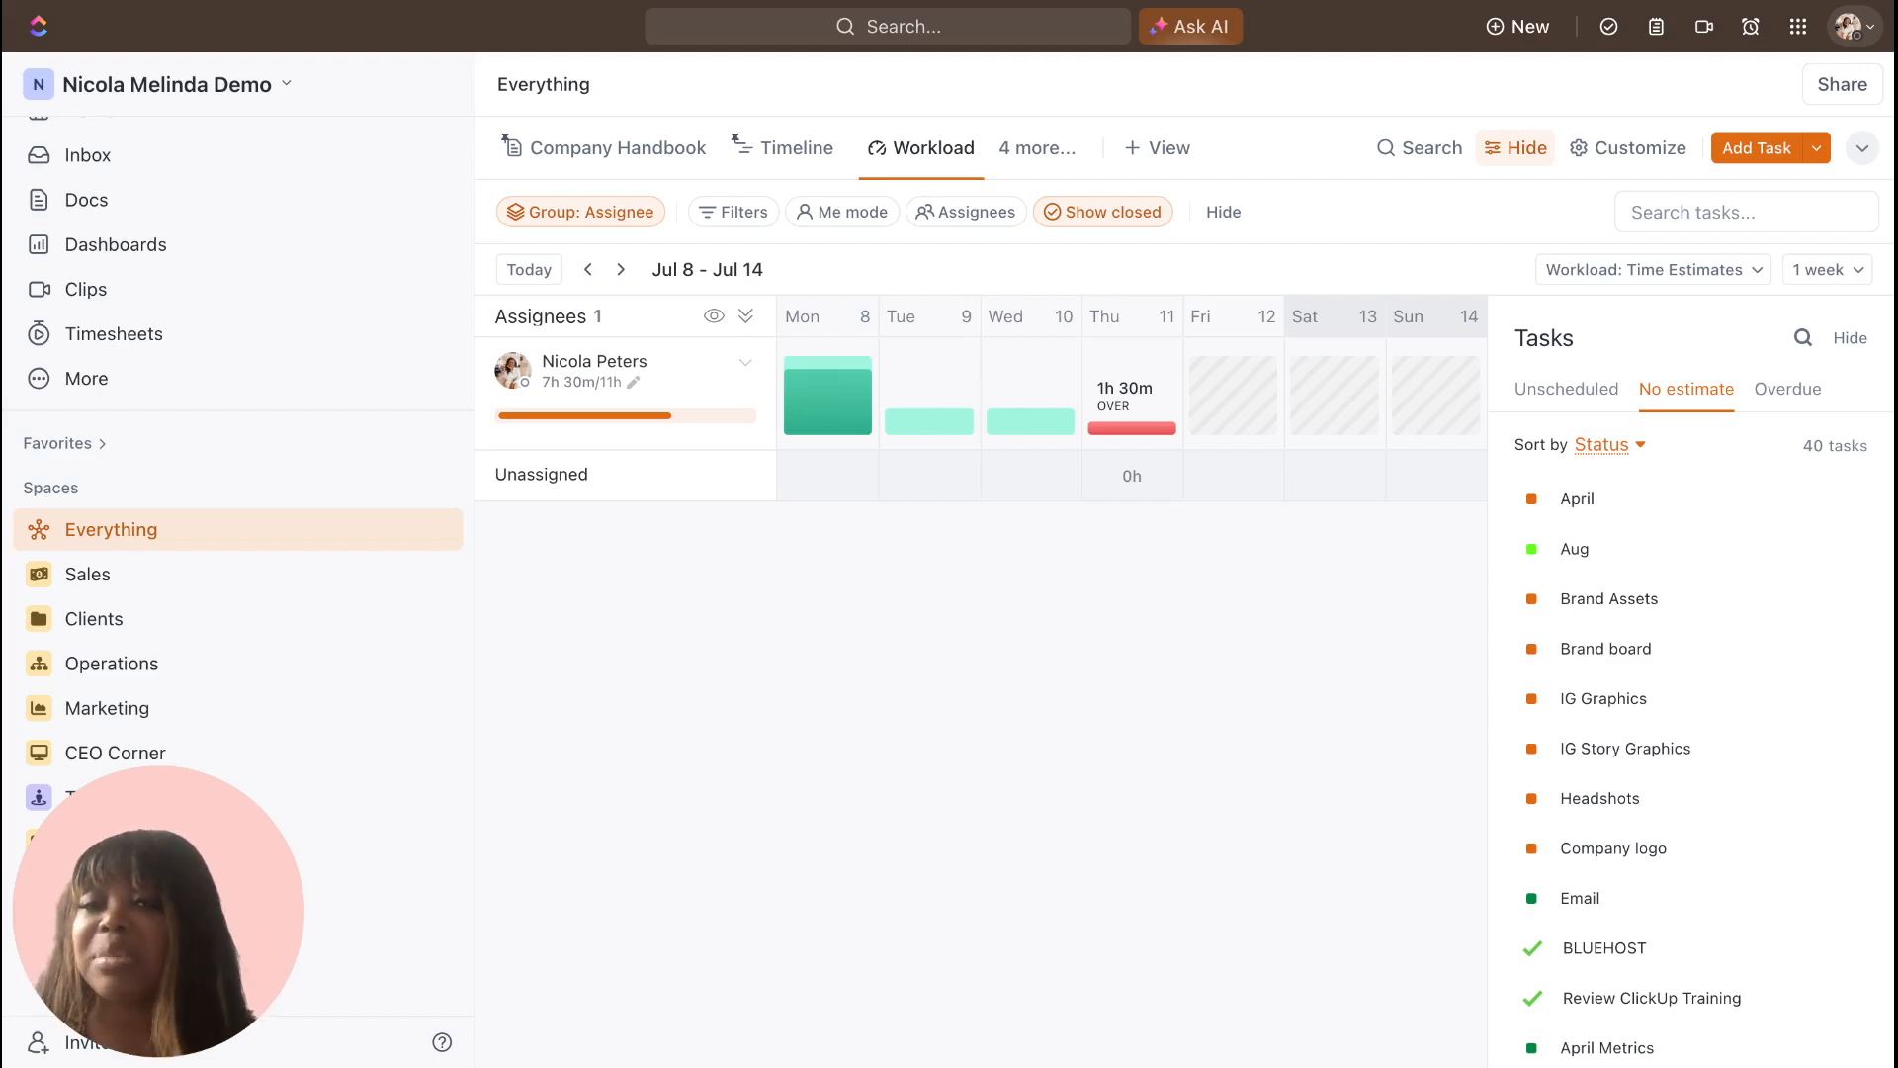
pyautogui.click(742, 369)
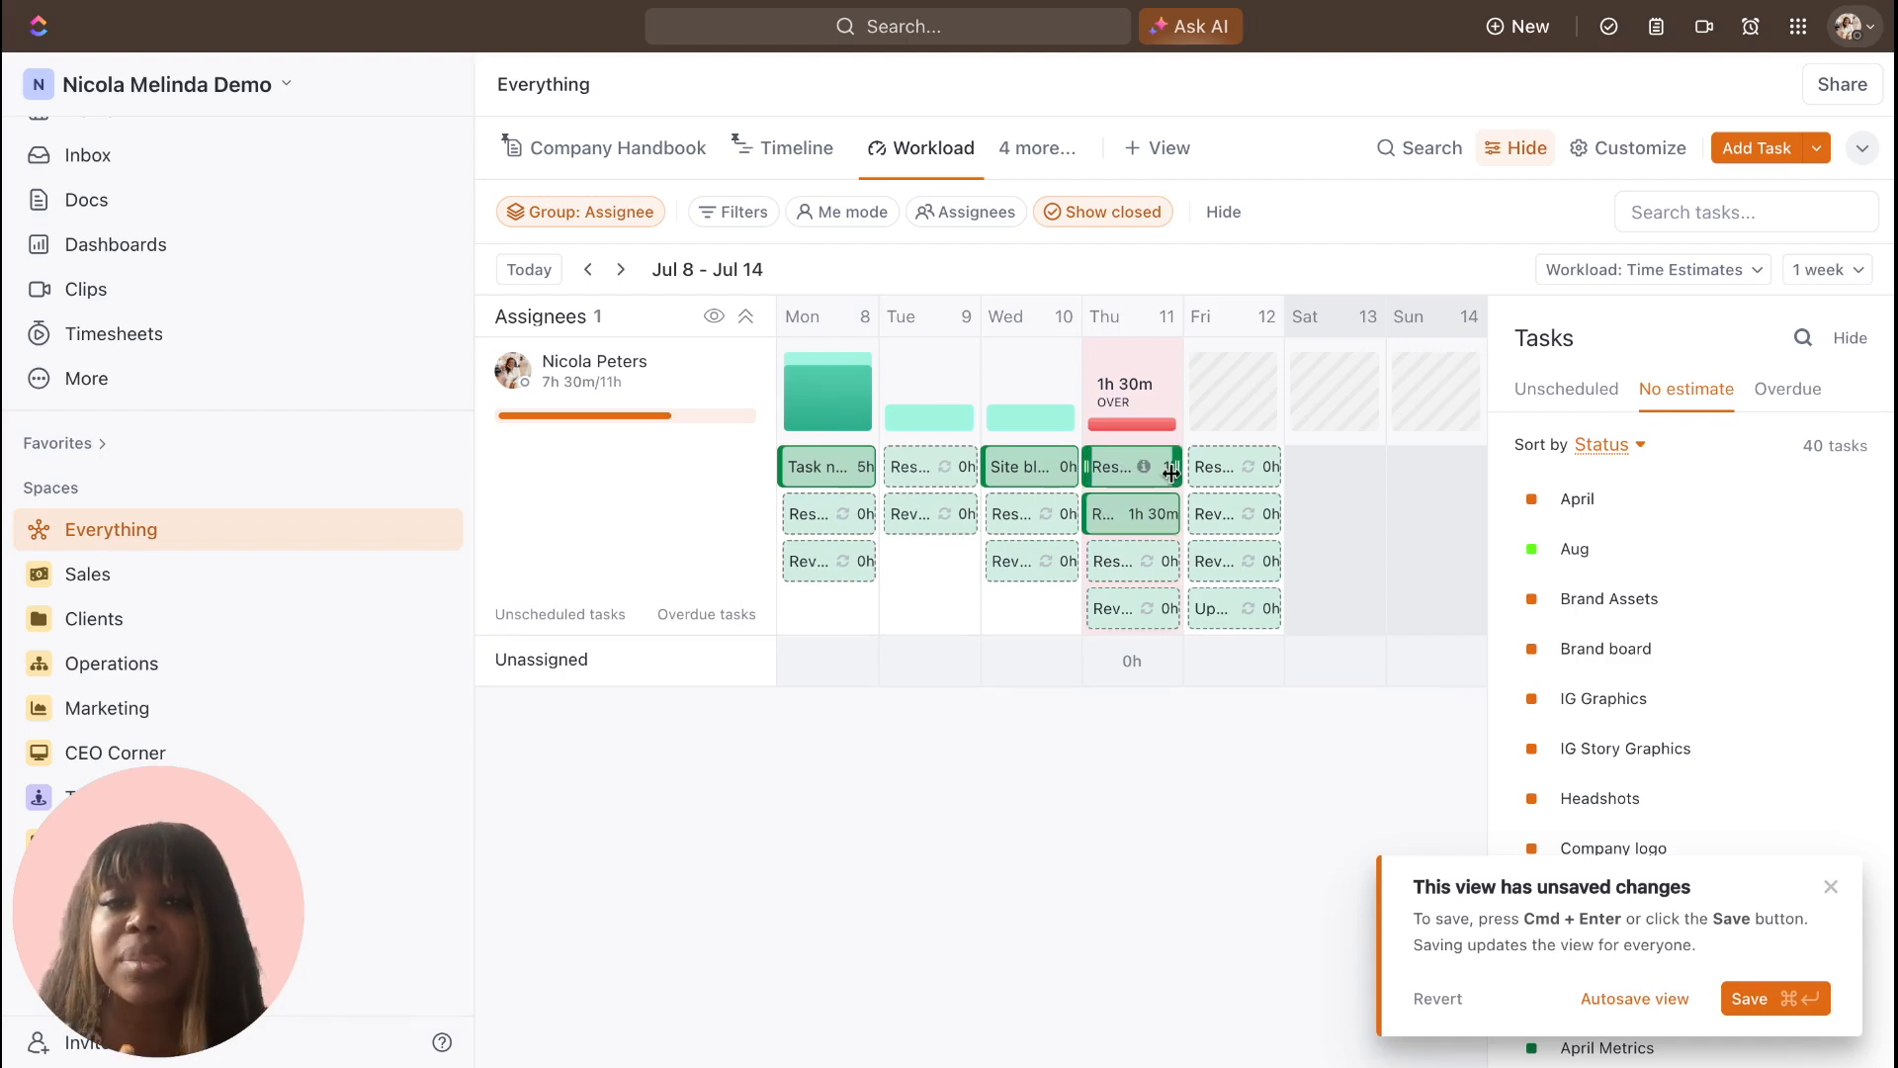
pyautogui.click(1123, 519)
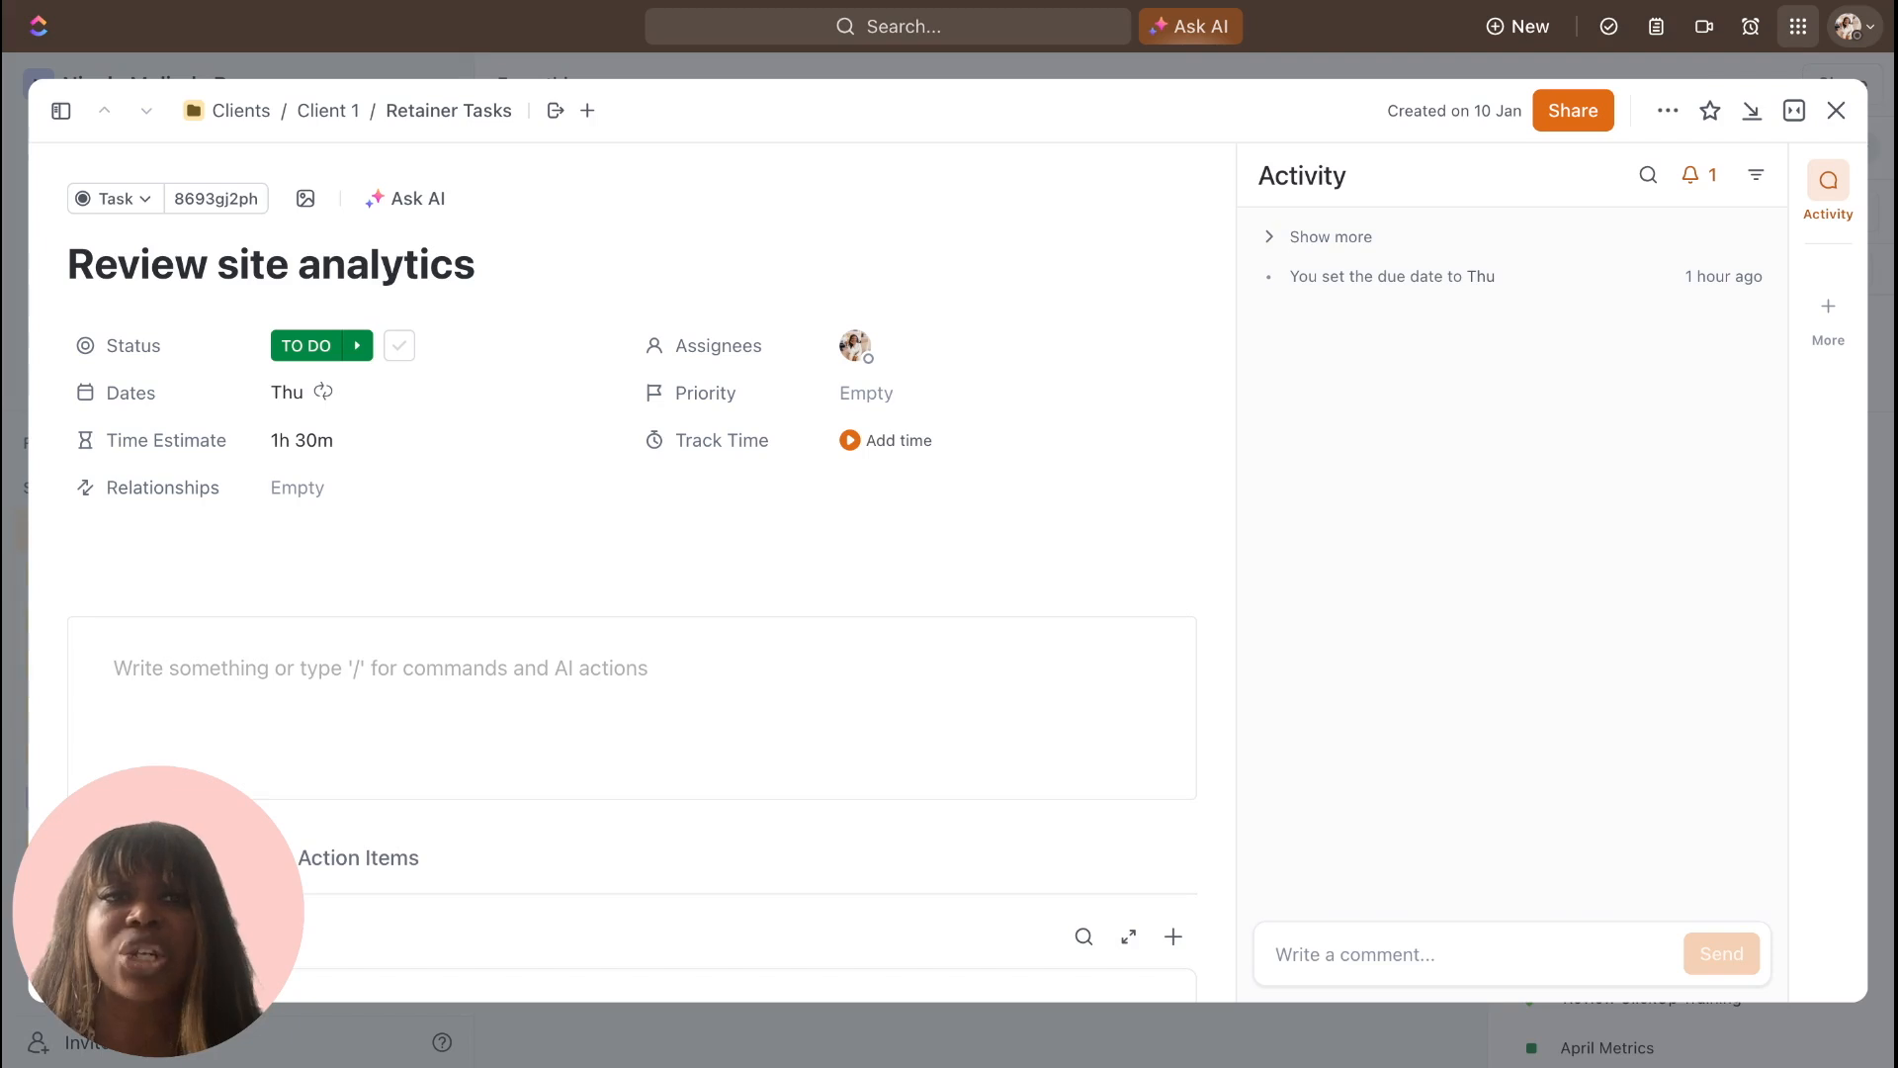
# Open the ClickApps settings and examine the Time Estimates options for hours per day and enabled Spaces.
pyautogui.click(1798, 26)
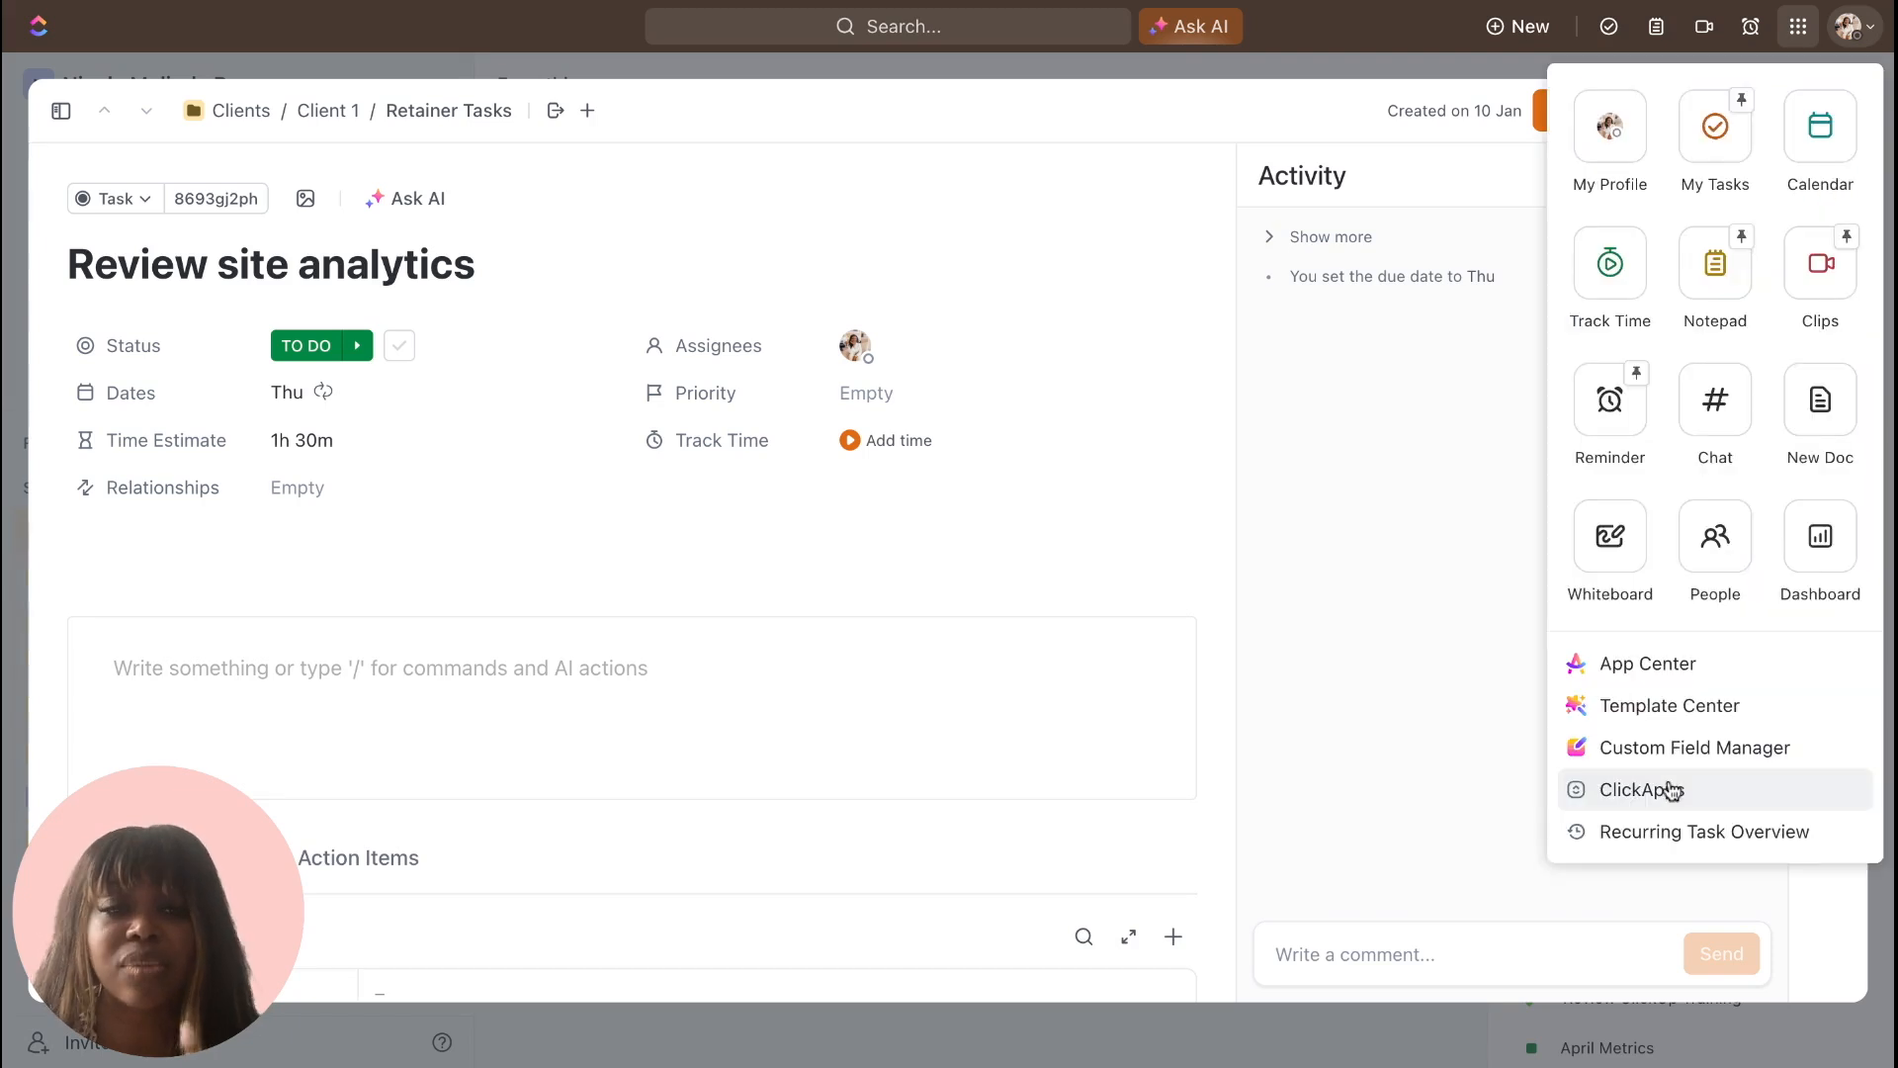
pyautogui.click(1671, 790)
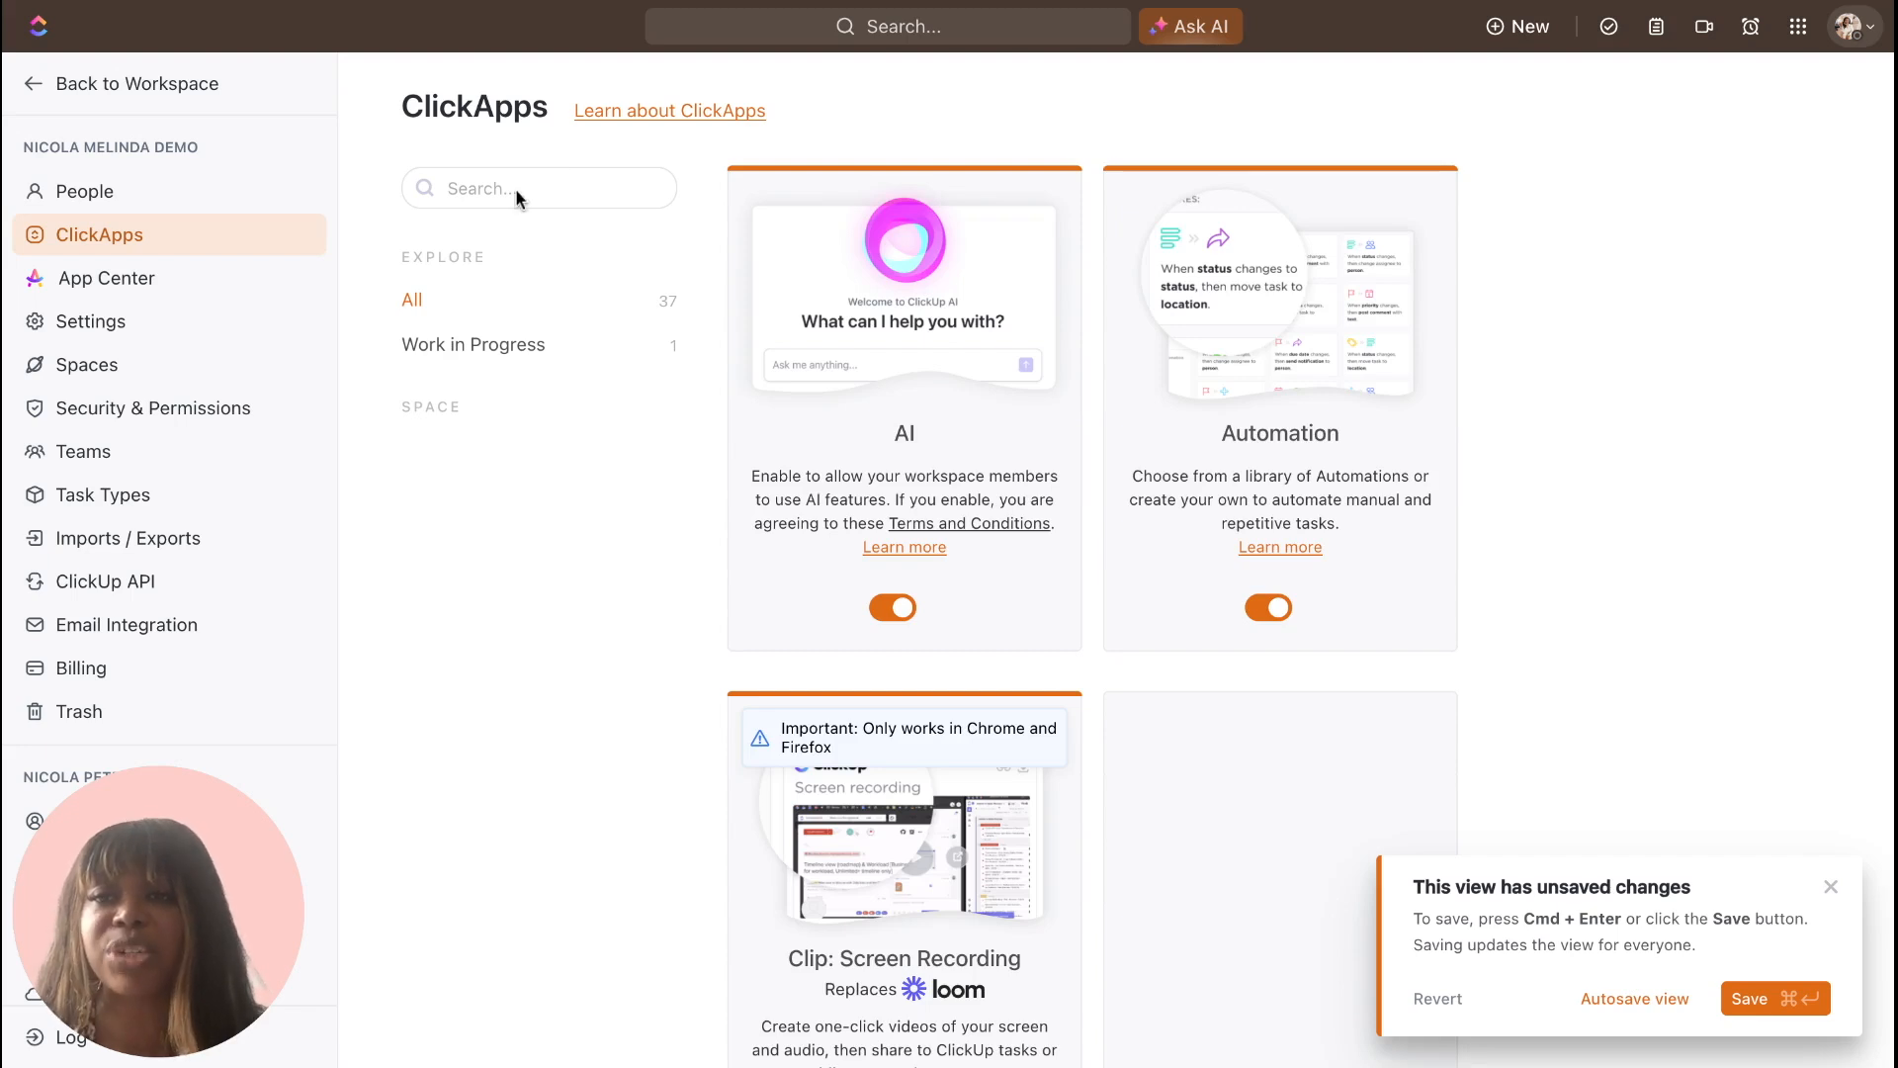
pyautogui.scroll(-10, 514, 188)
pyautogui.scroll(1, 905, 421)
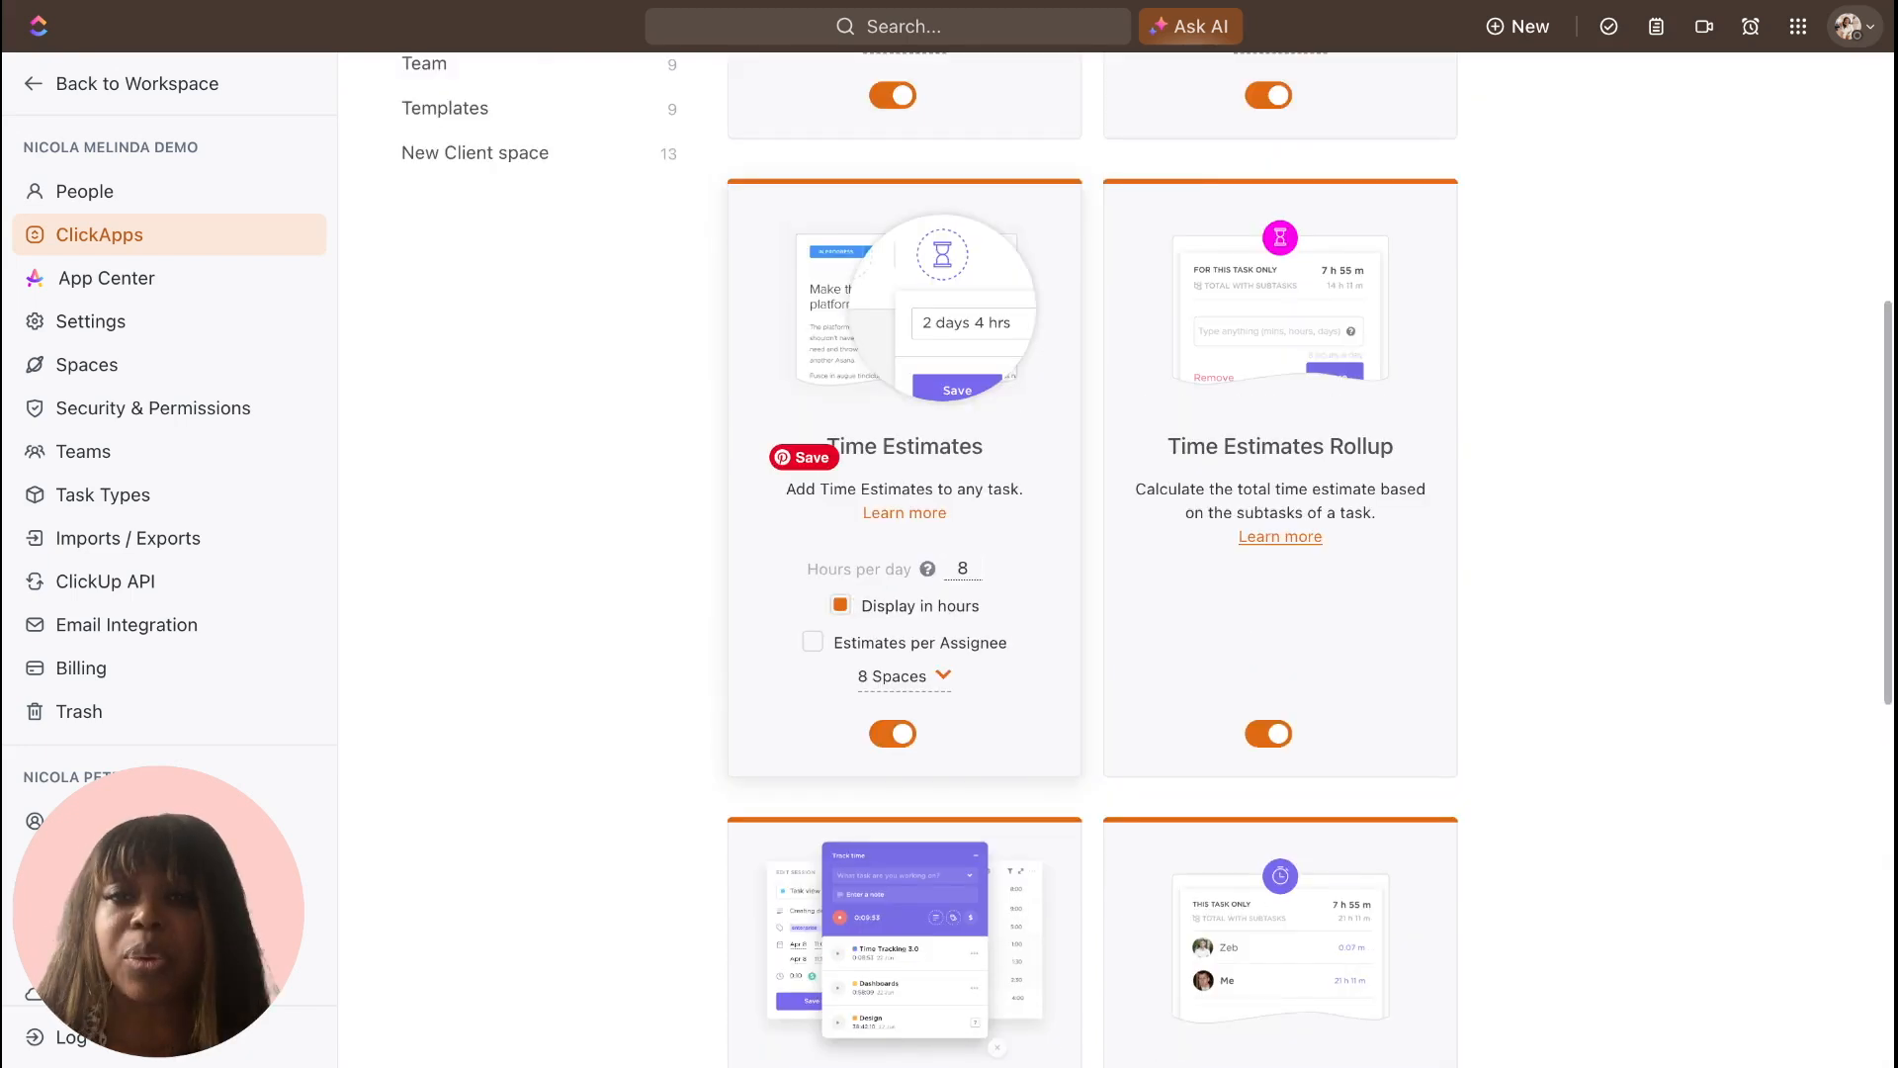
pyautogui.scroll(-1, 905, 420)
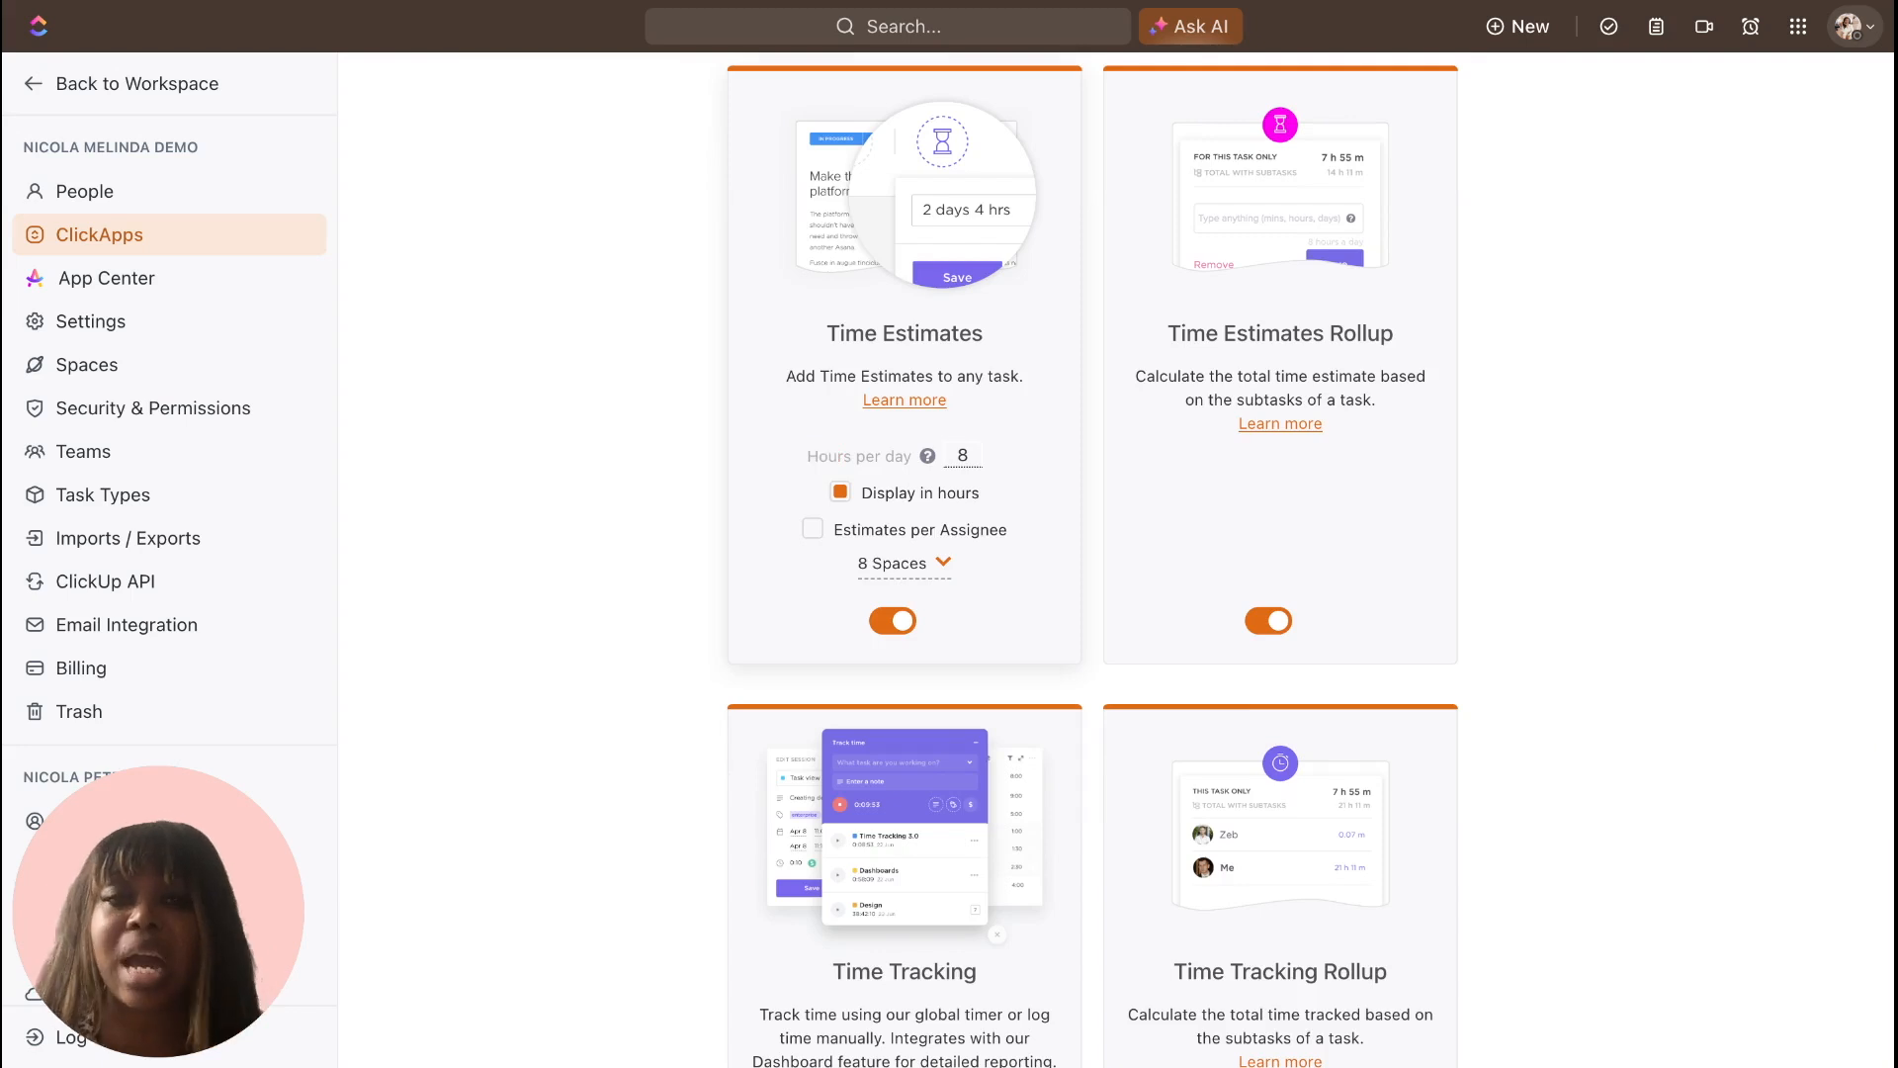
pyautogui.scroll(-2, 1093, 554)
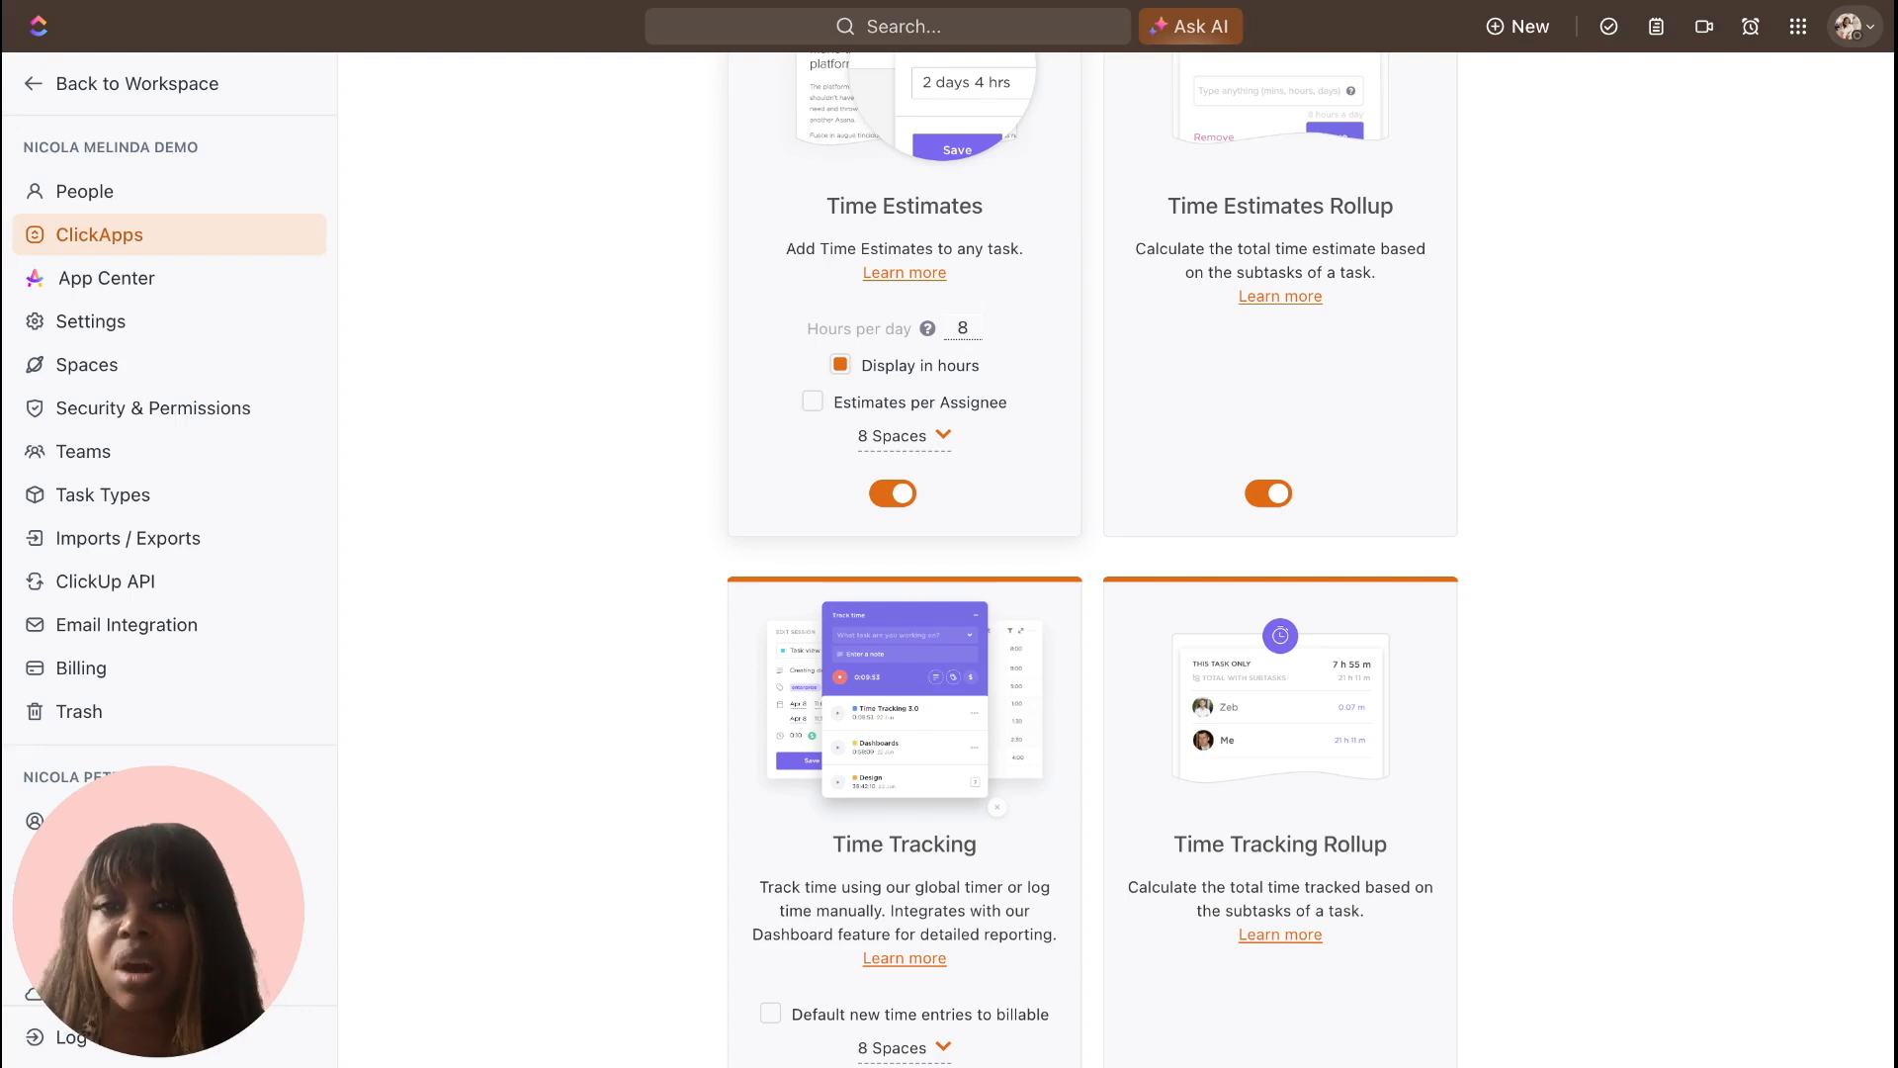
pyautogui.click(963, 328)
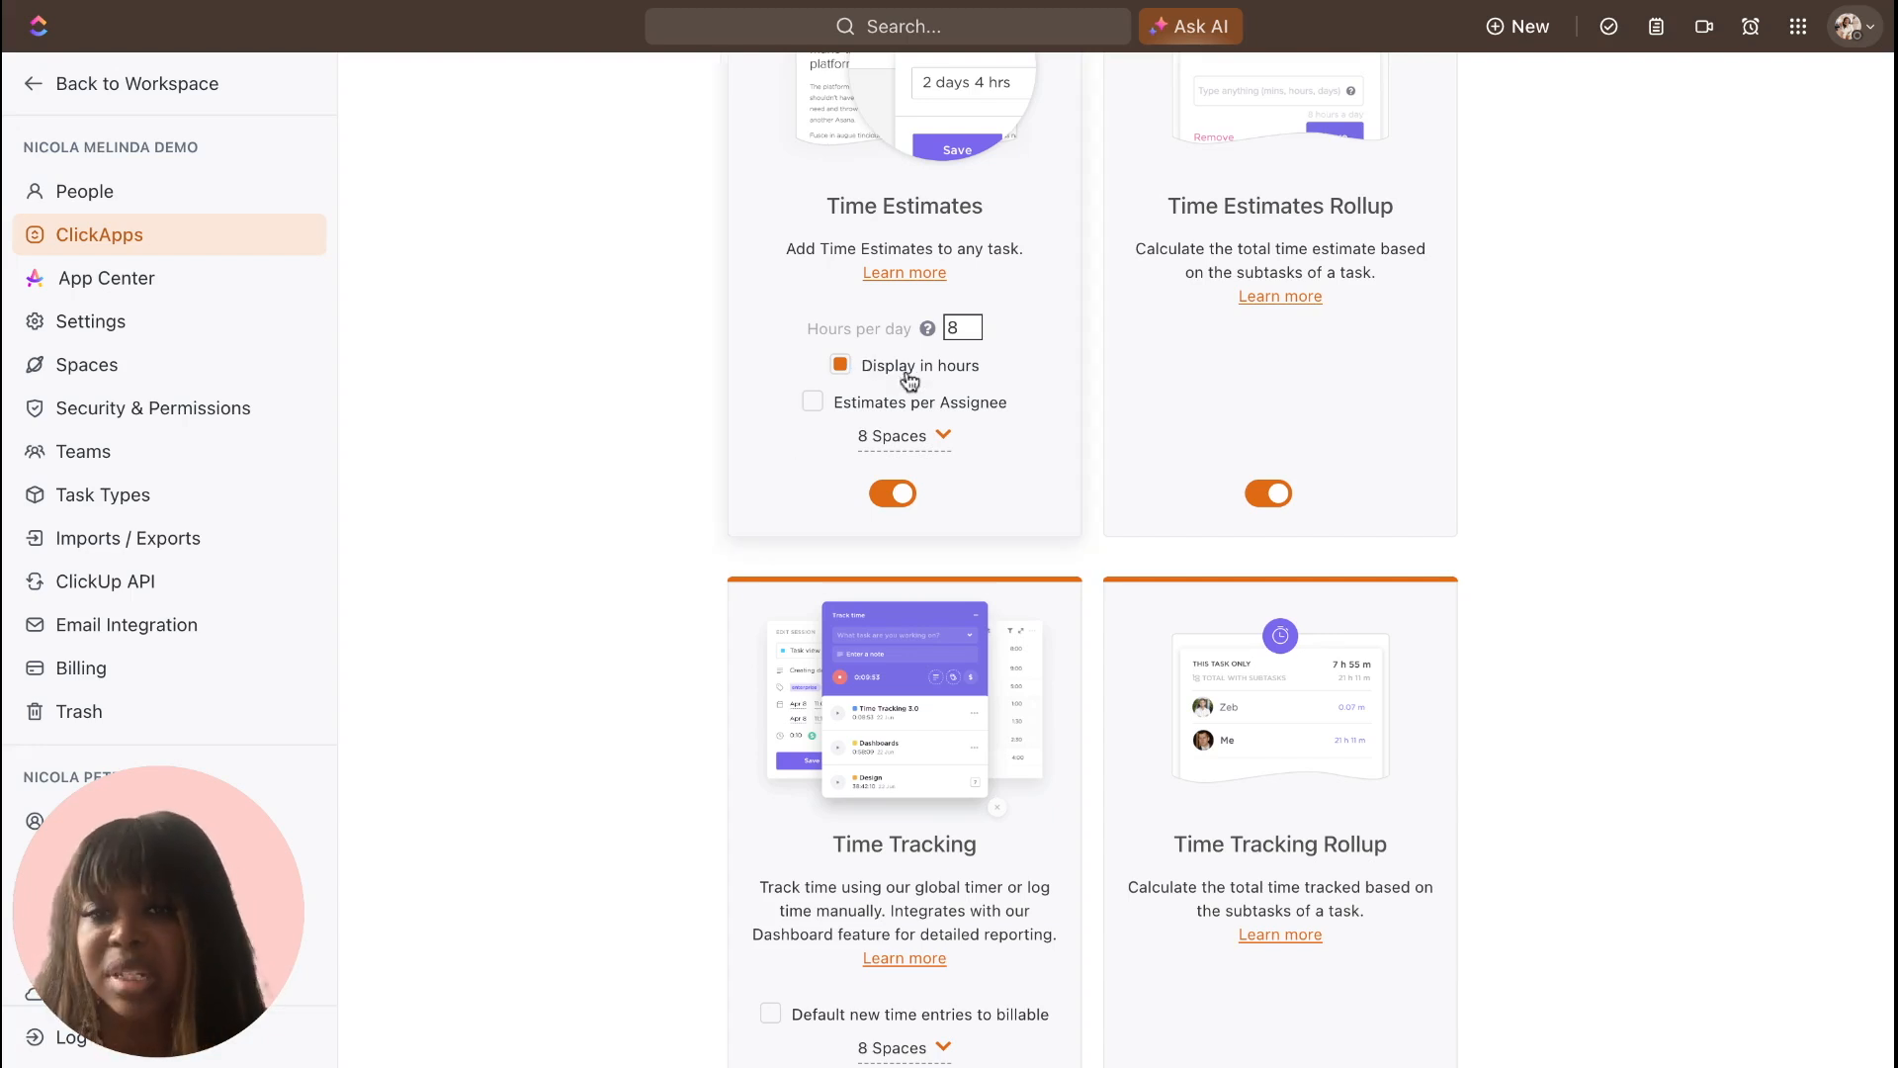
pyautogui.click(944, 438)
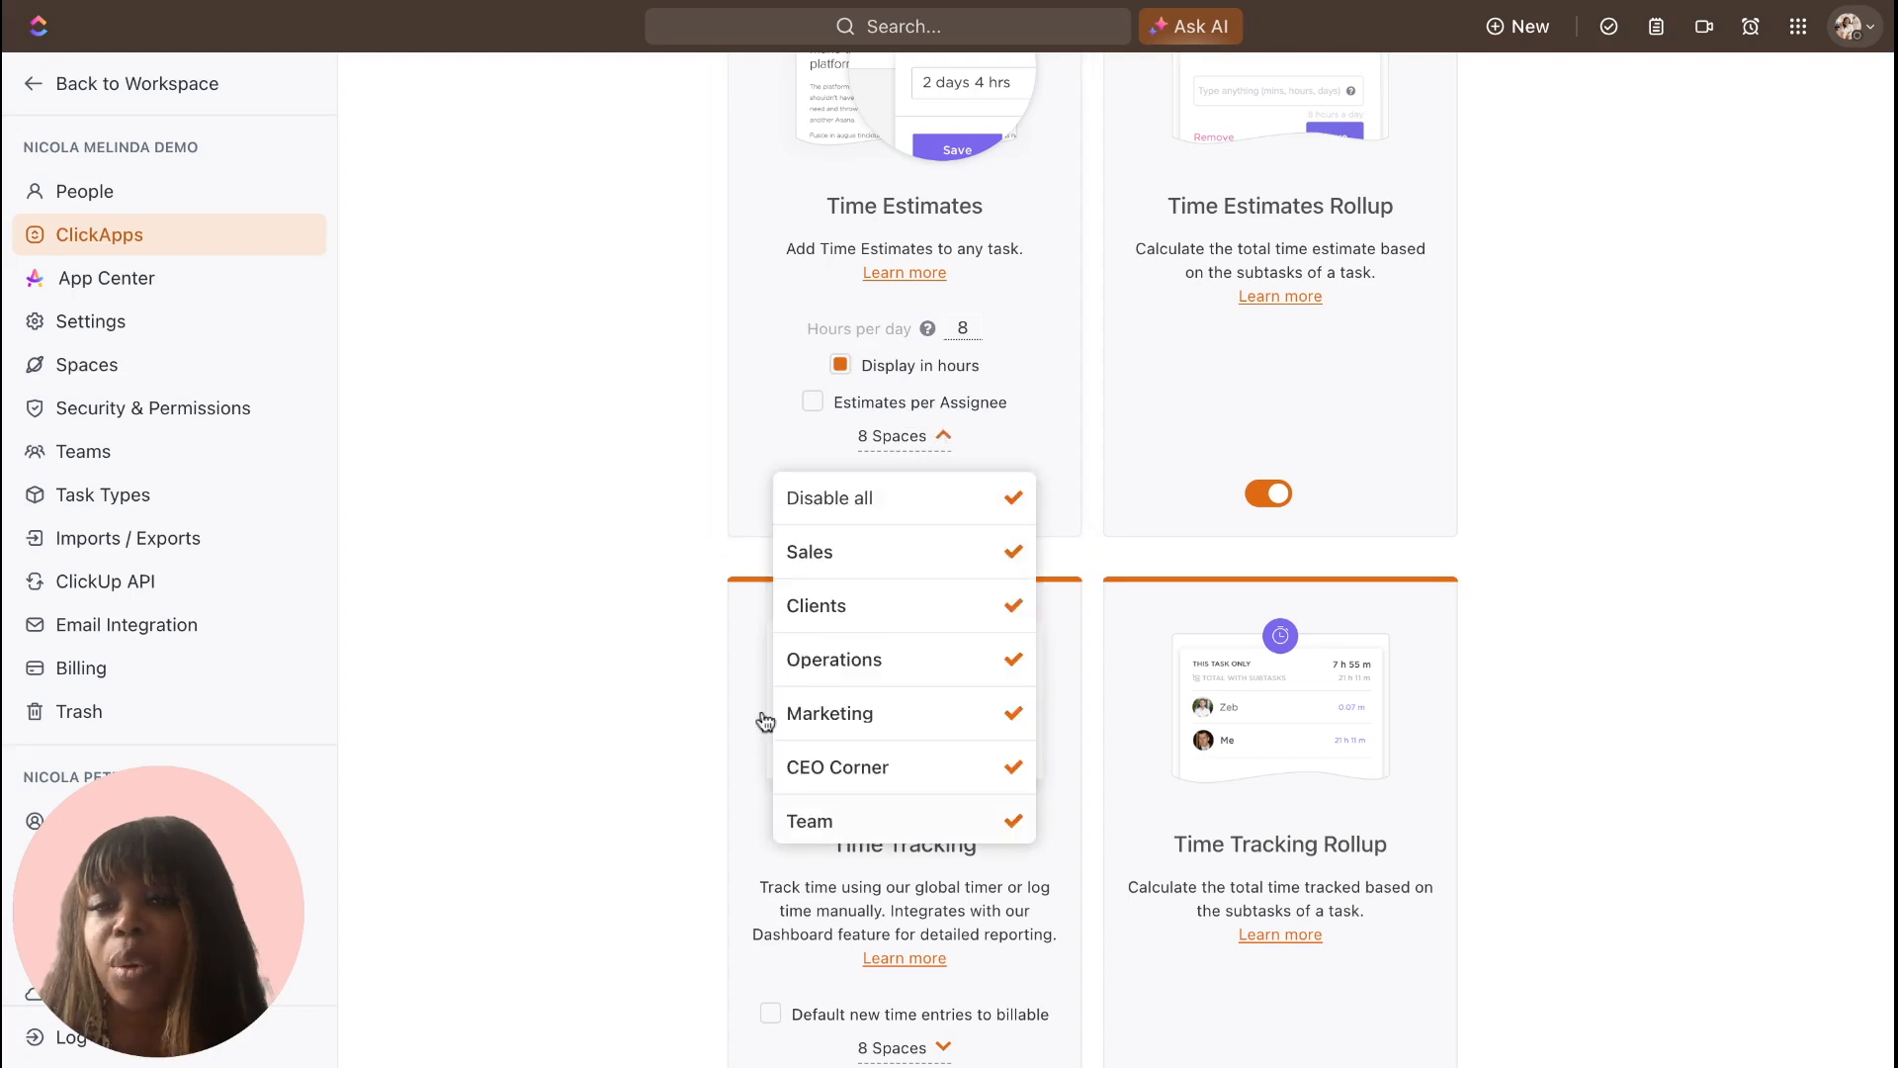
# Close the enabled Spaces list of Time Estimates and review the Time Tracking and Time Tracking Rollup ClickApps.
pyautogui.click(706, 475)
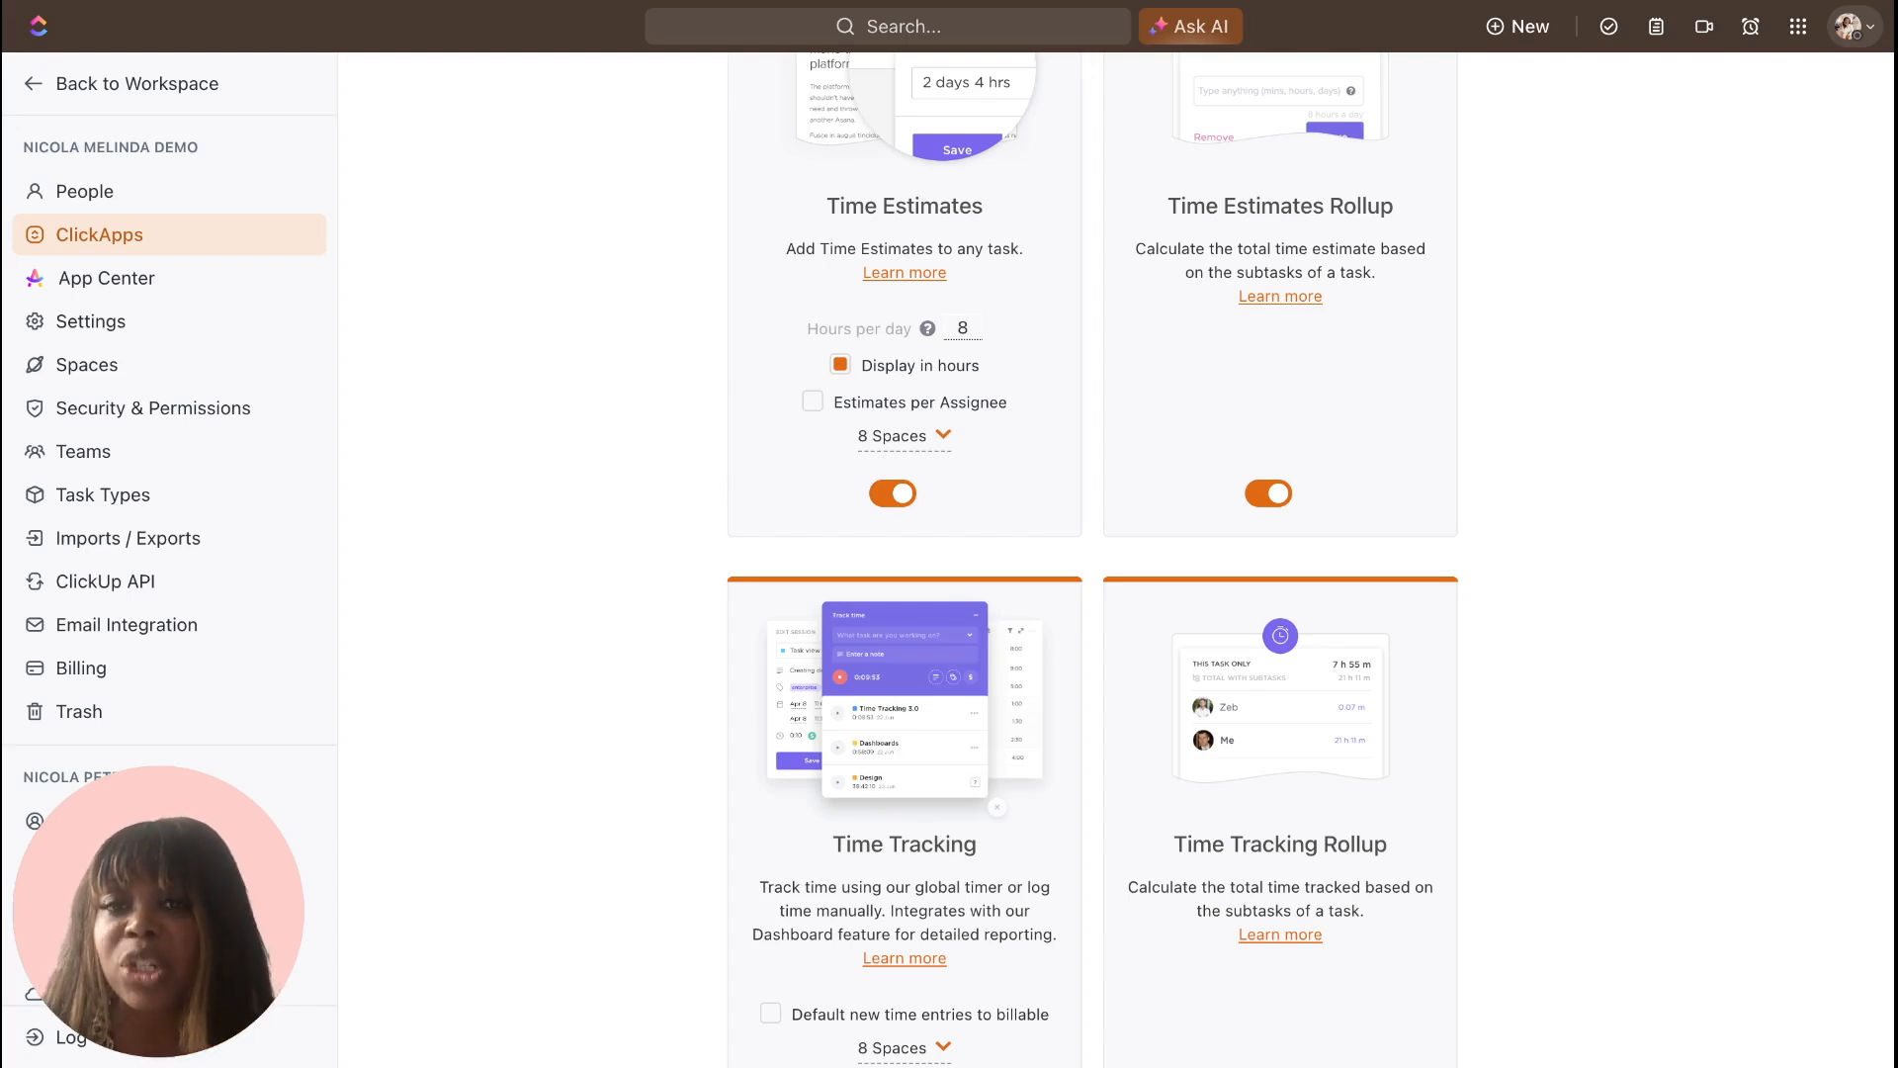
pyautogui.scroll(-2, 890, 692)
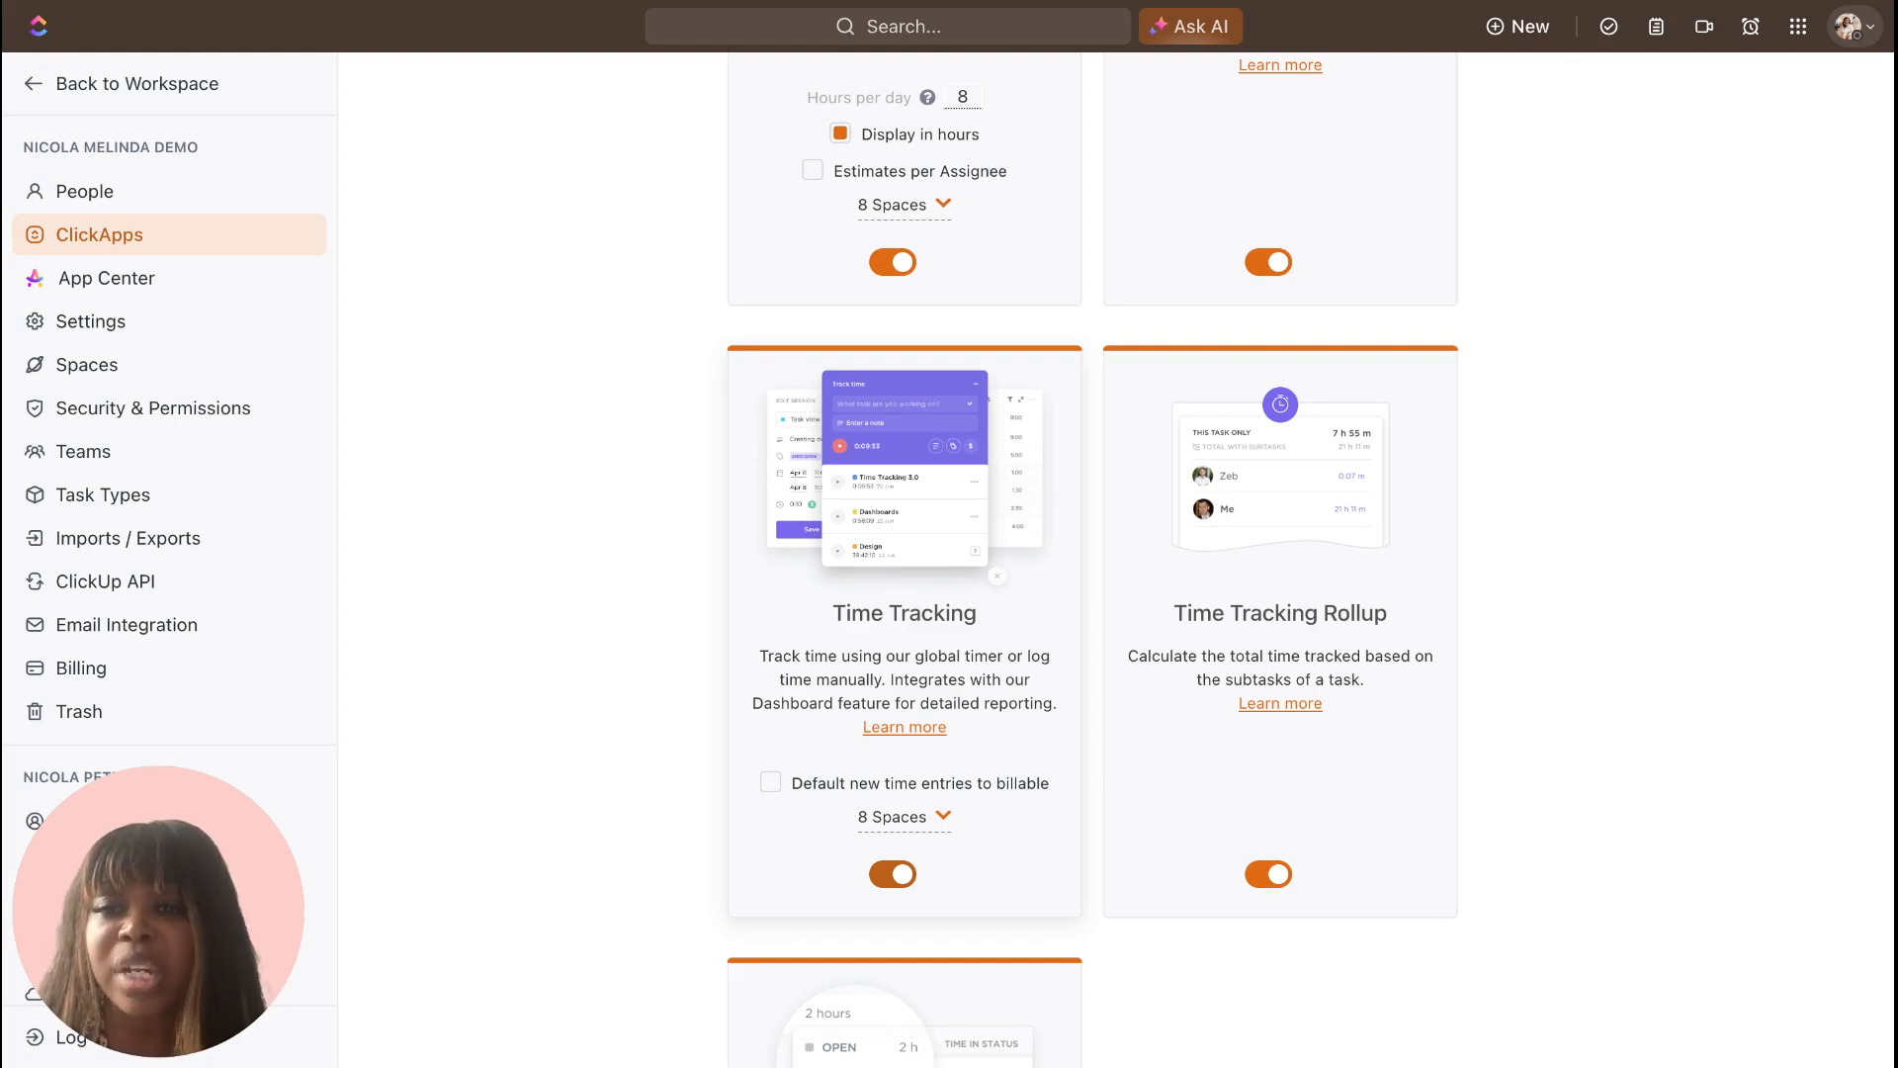
pyautogui.scroll(4, 1116, 559)
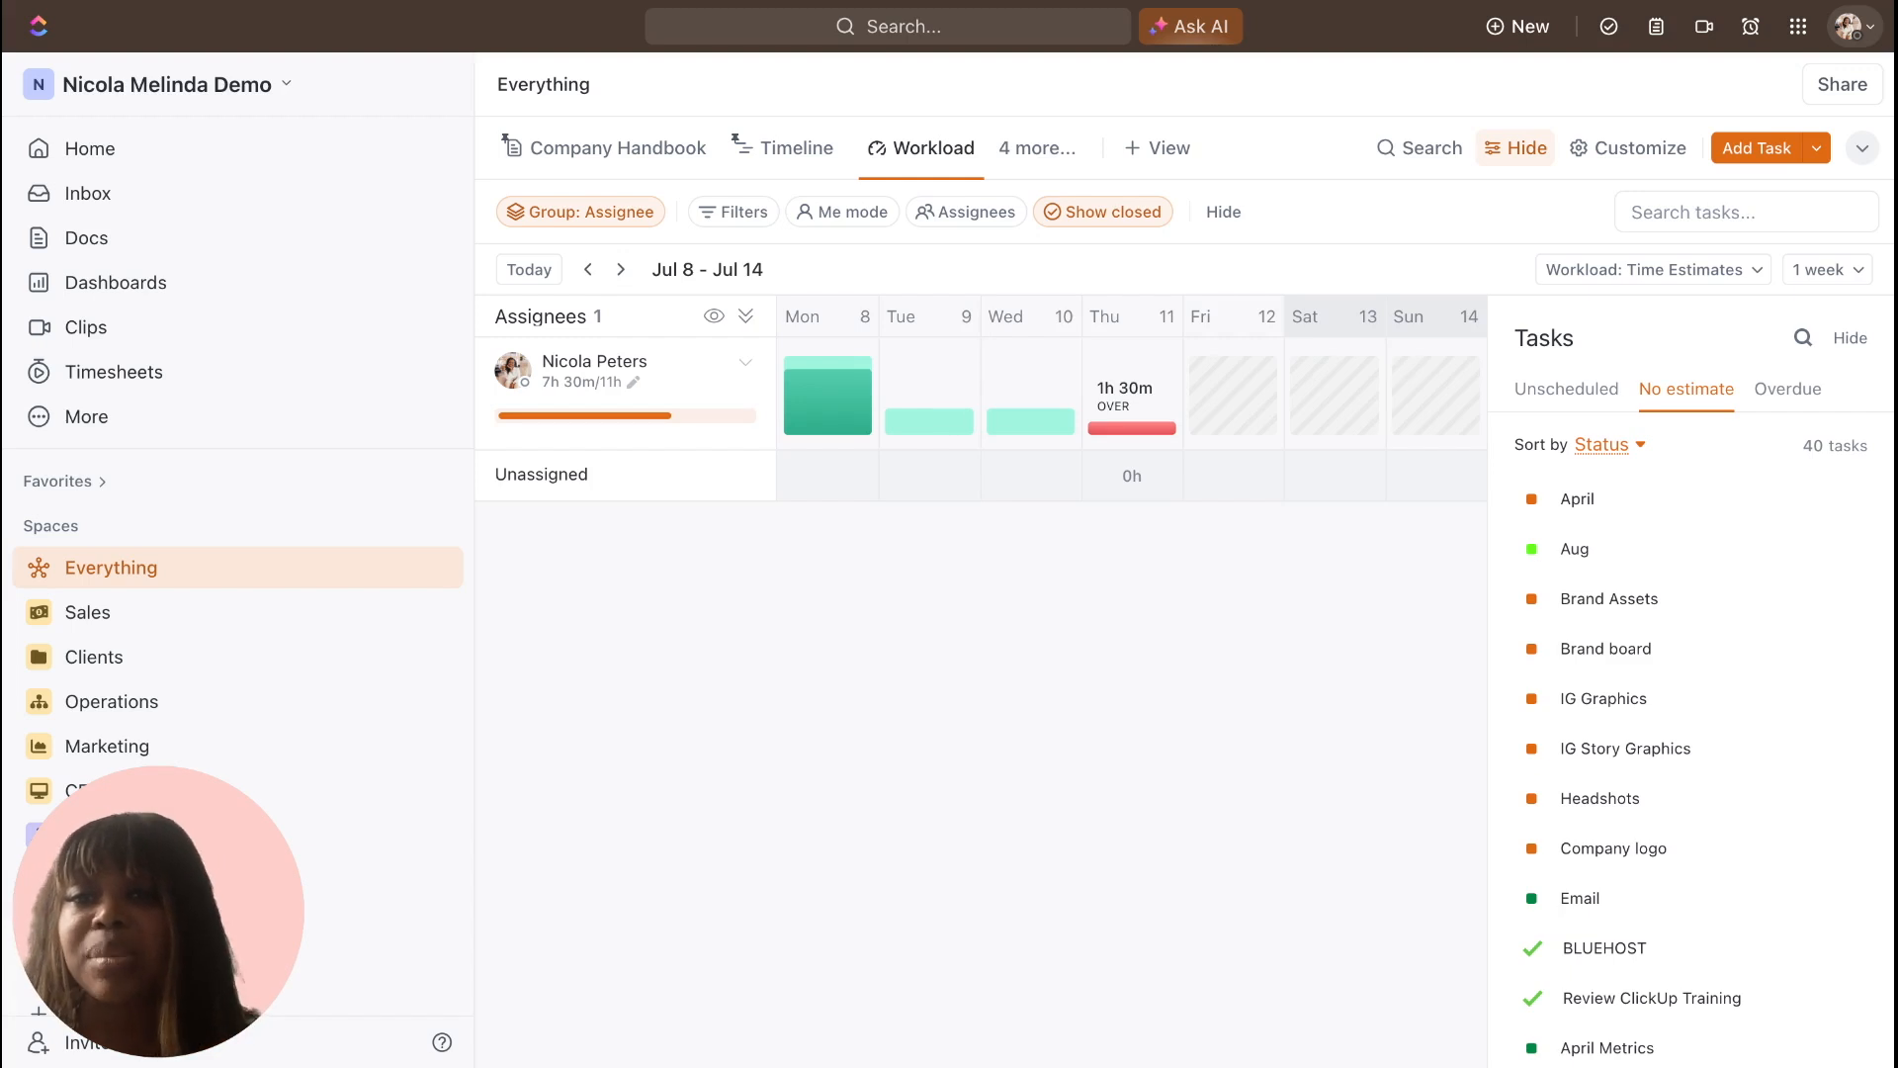
# Expand the assignee's schedule in the Workload view and move the Review site analytics task from Thursday to Wednesday, July 10.
pyautogui.click(744, 364)
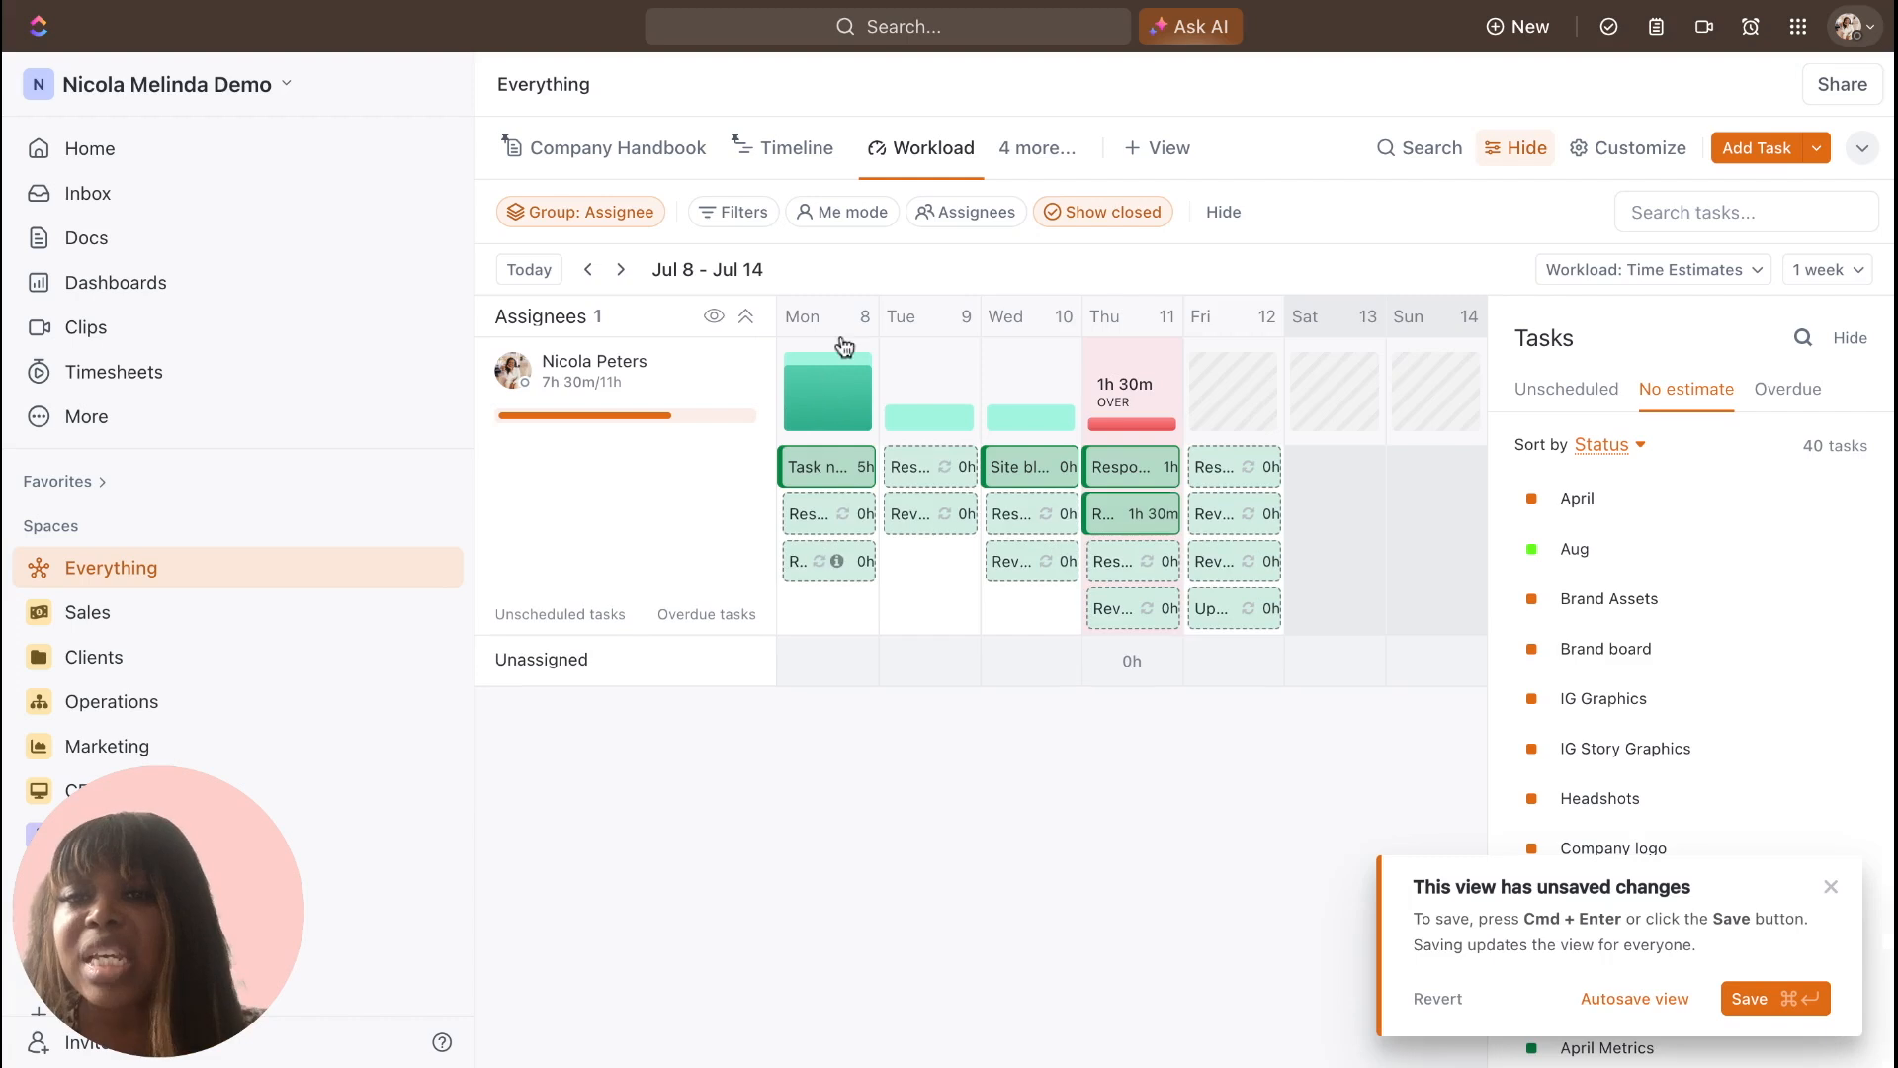
pyautogui.moveTo(845, 593)
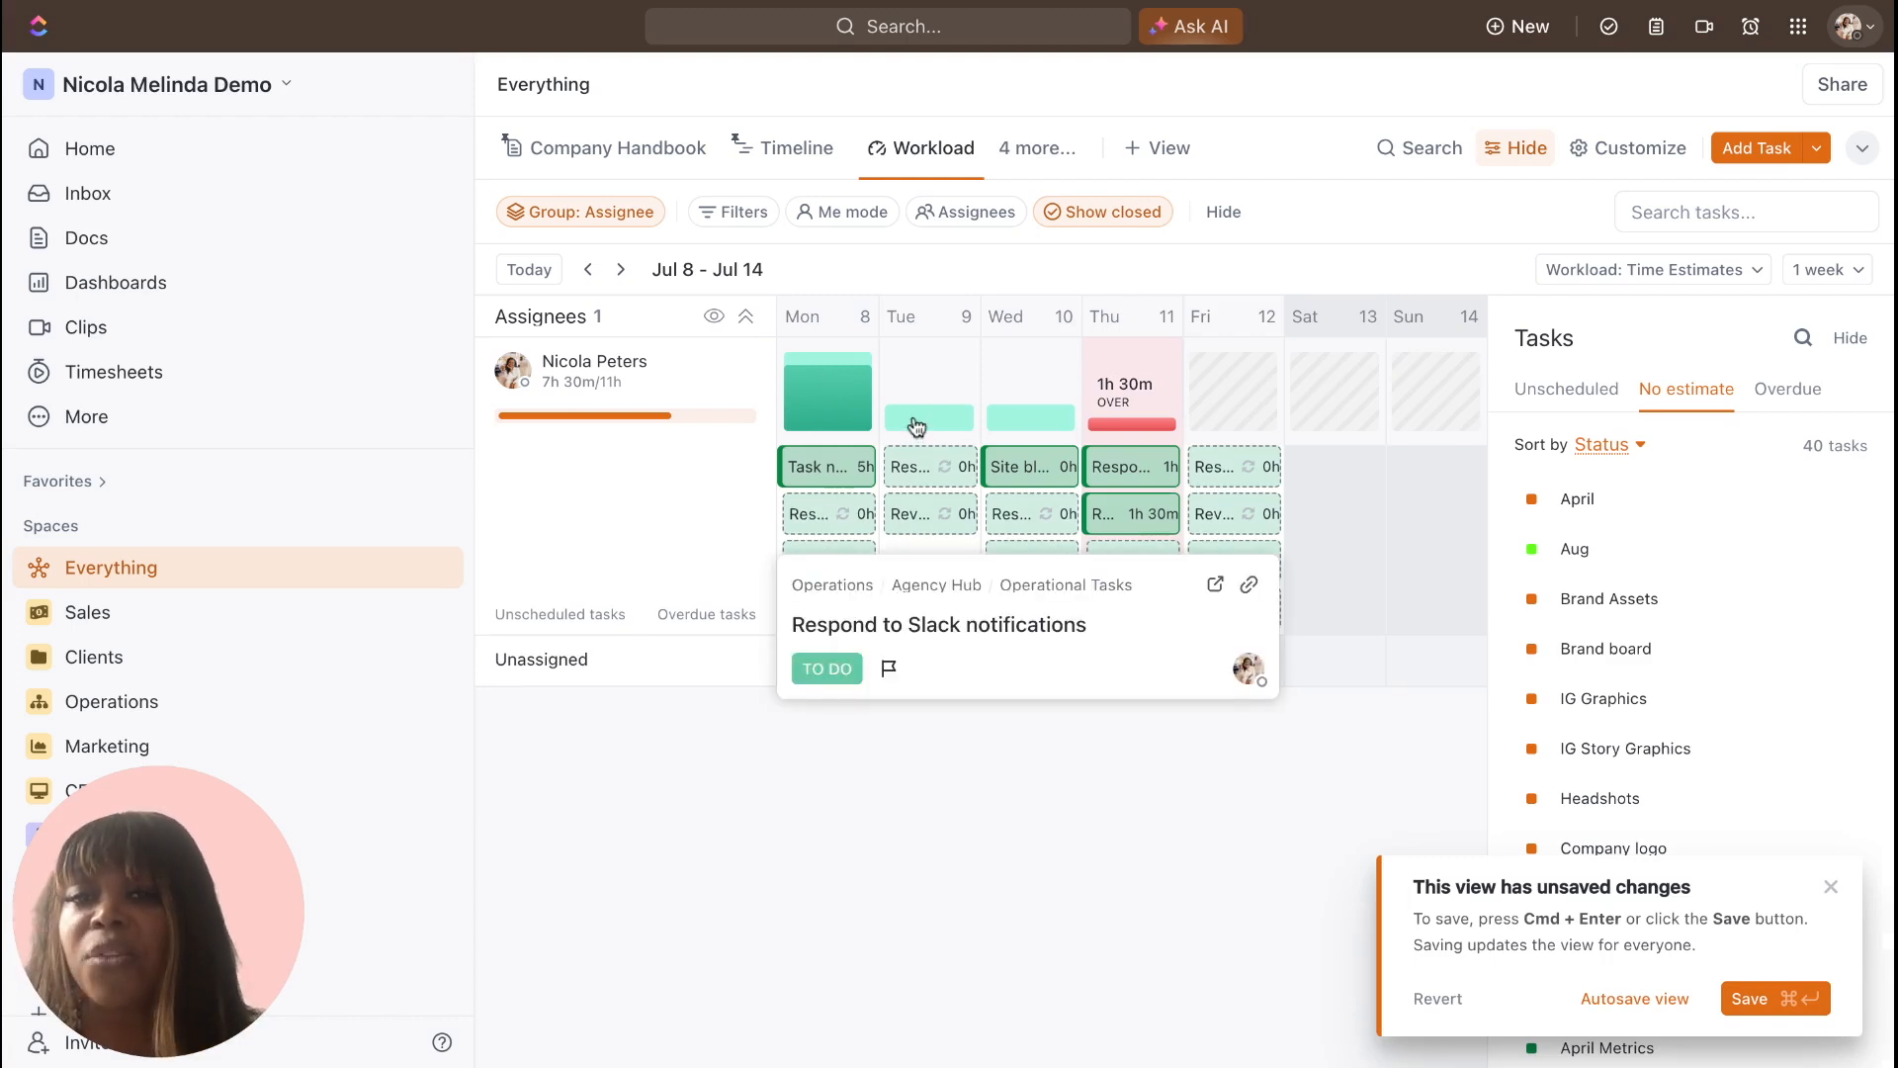
pyautogui.moveTo(917, 426)
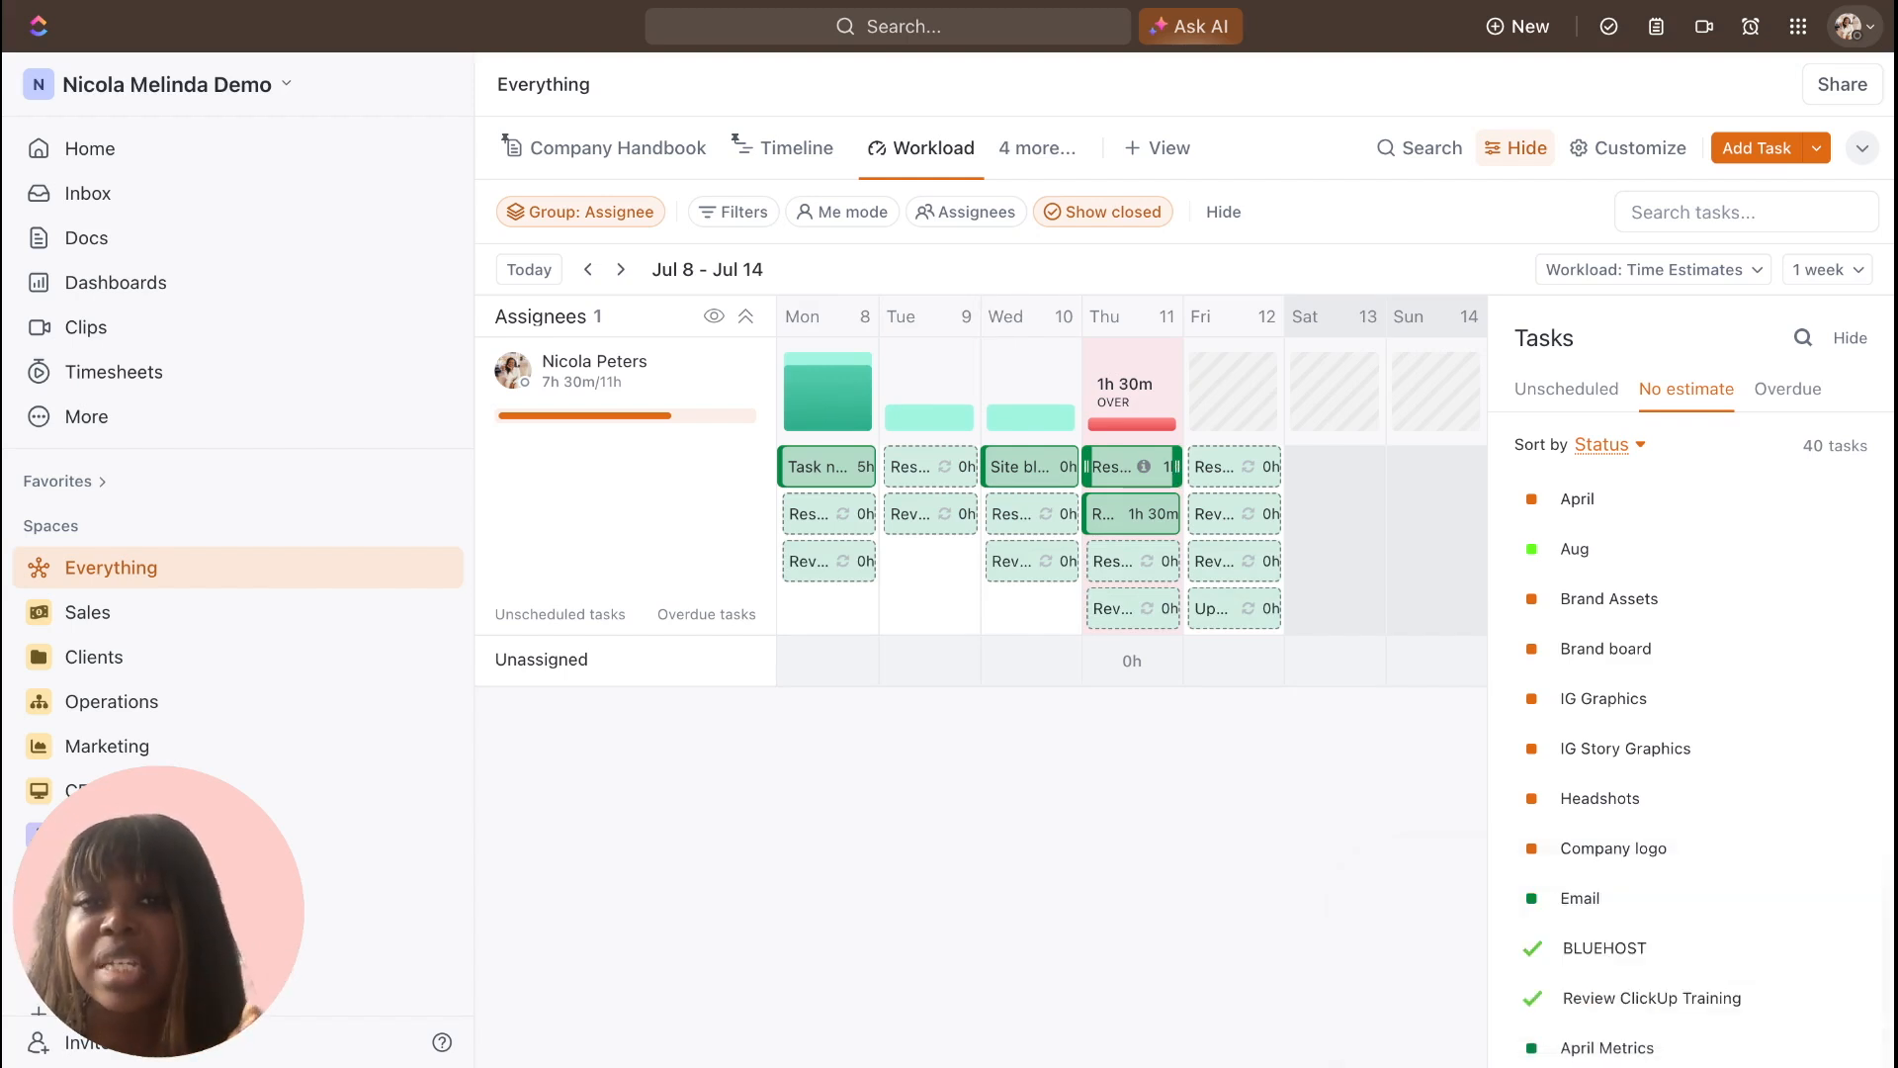
pyautogui.moveTo(1089, 514); pyautogui.dragTo(990, 510)
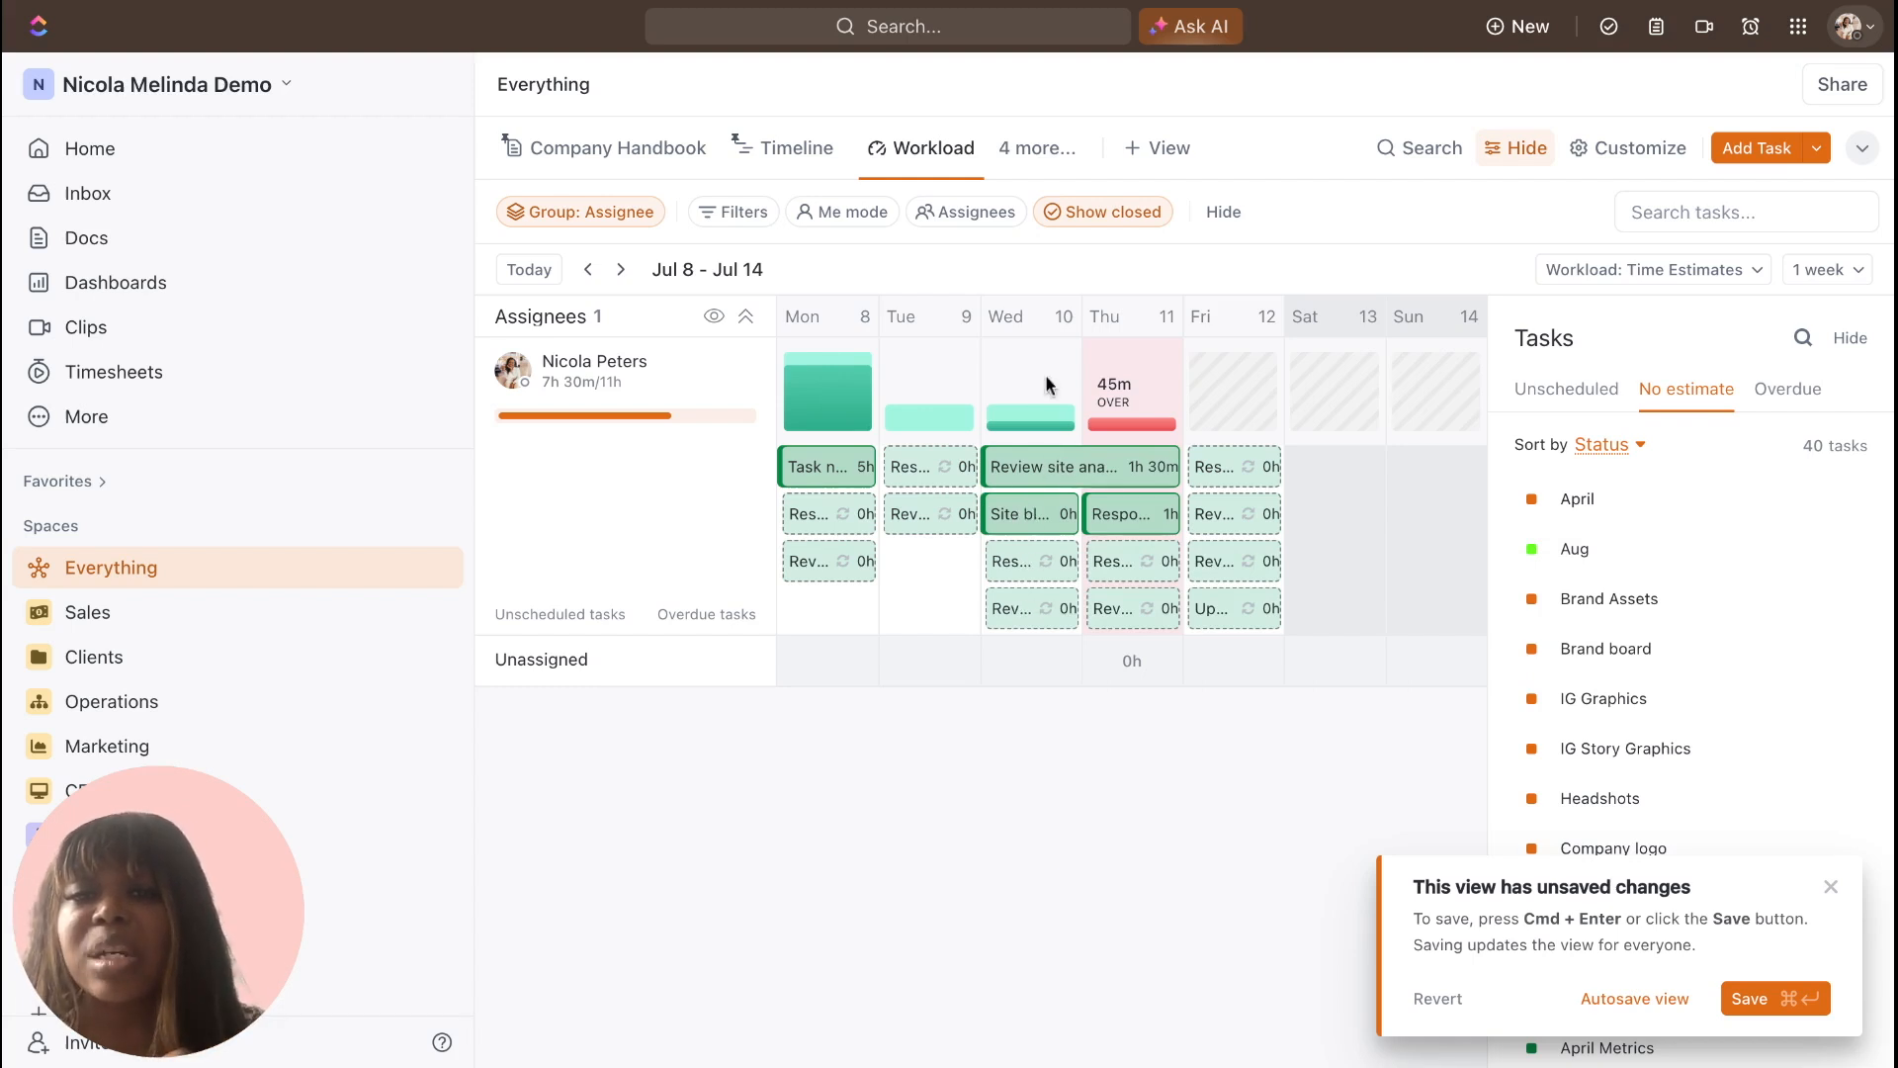
pyautogui.moveTo(1042, 423)
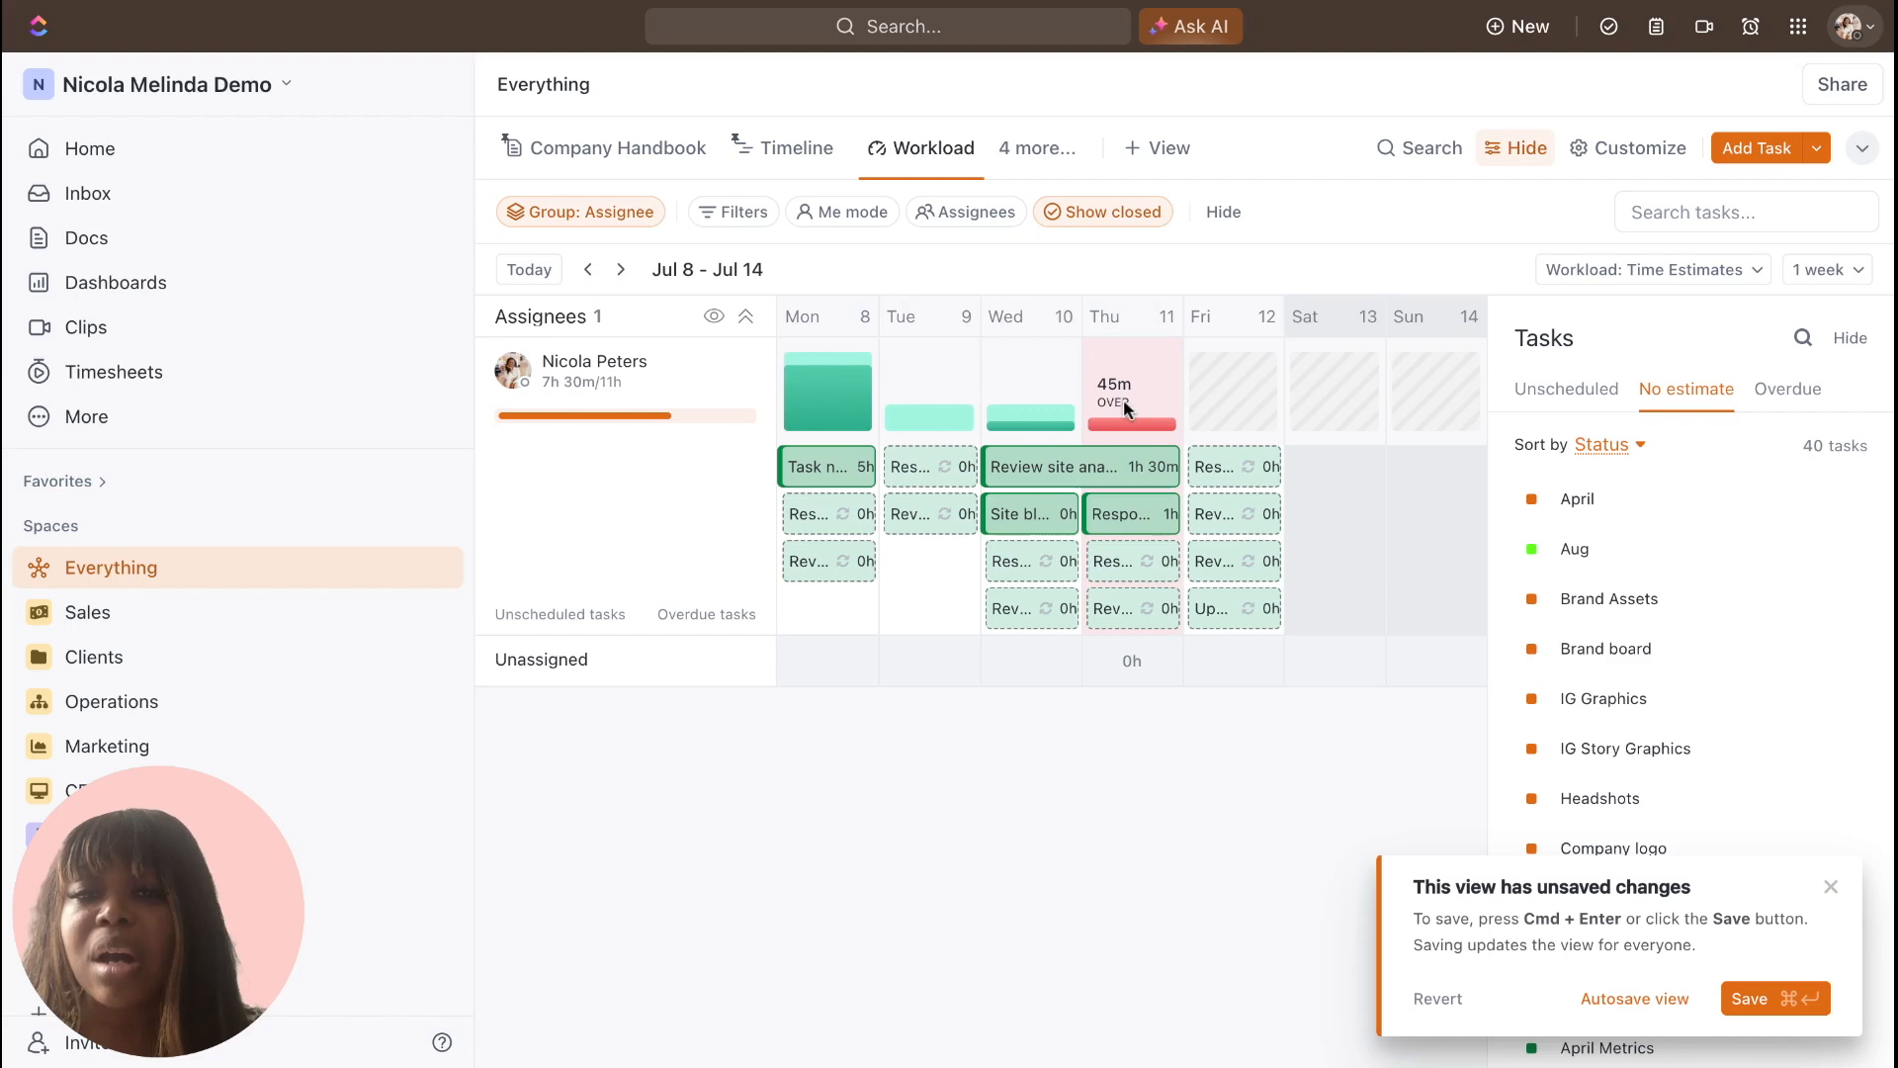
pyautogui.moveTo(1179, 465)
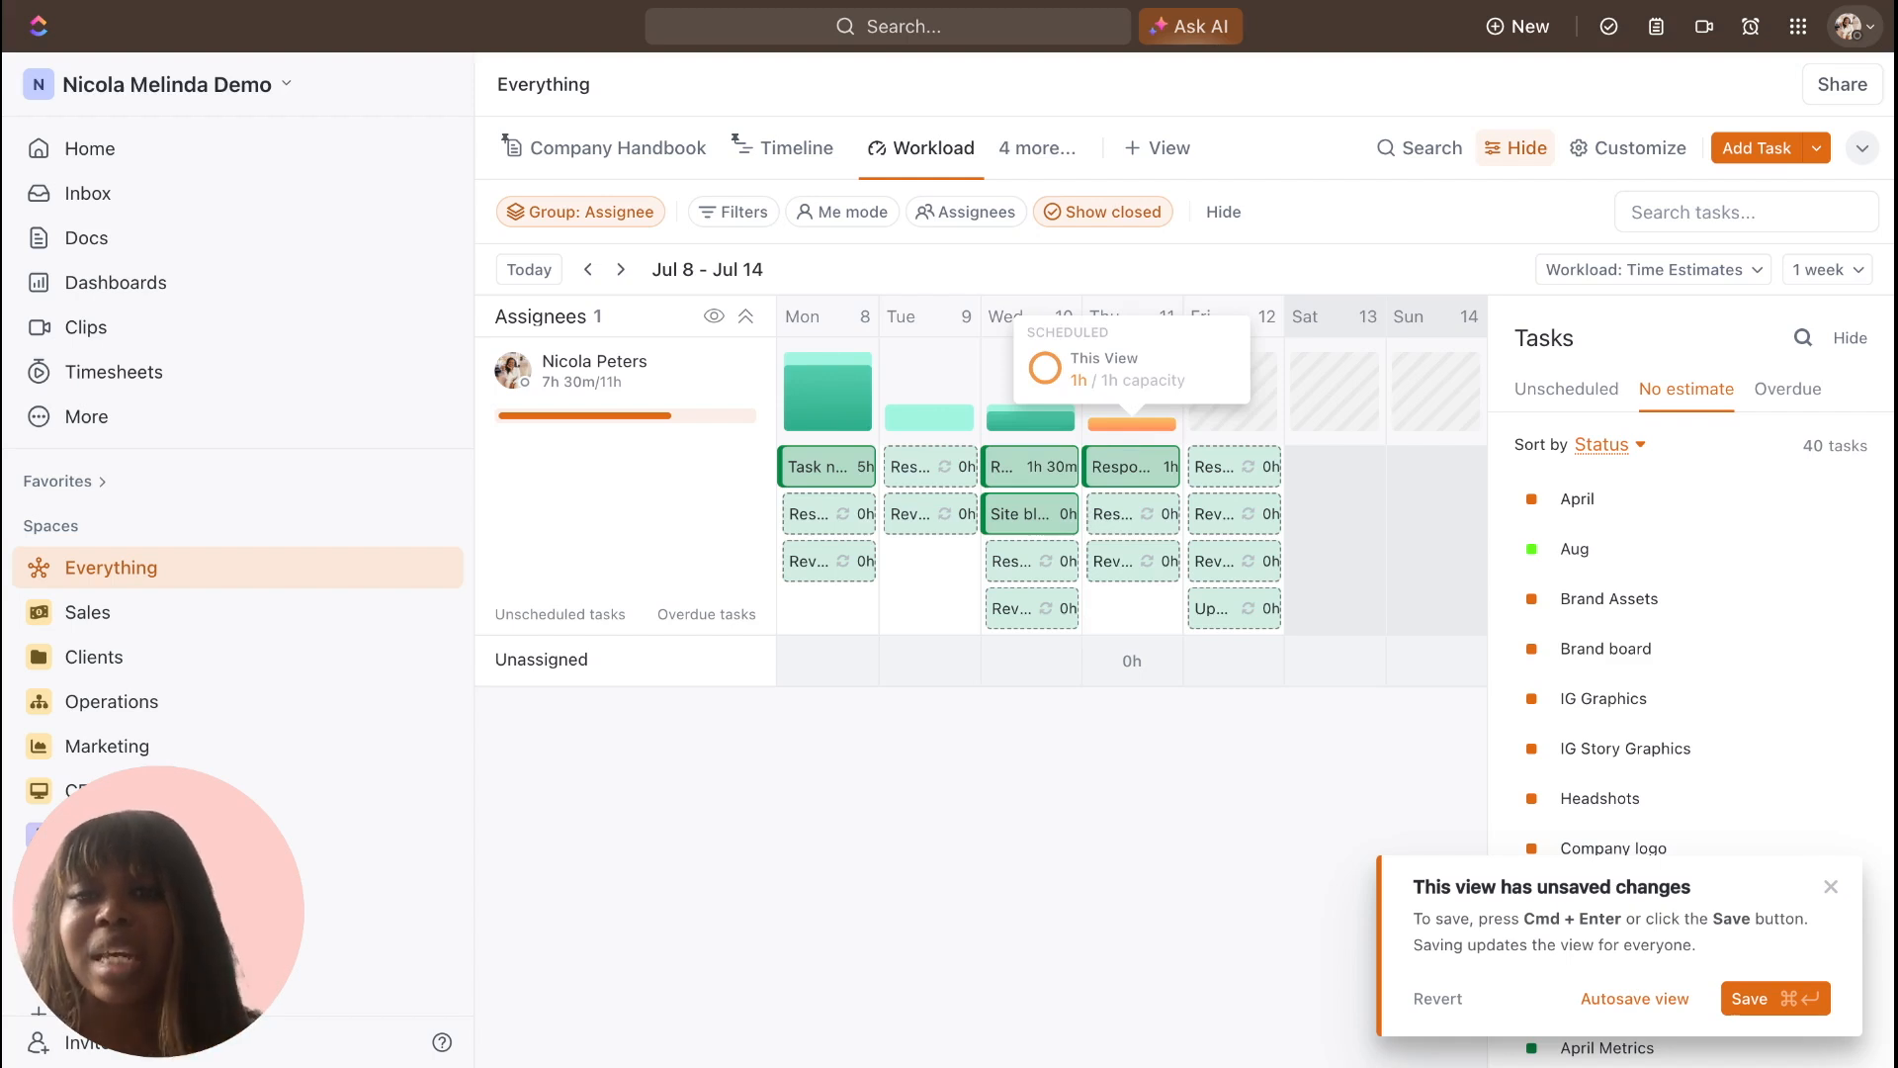
pyautogui.moveTo(1056, 420)
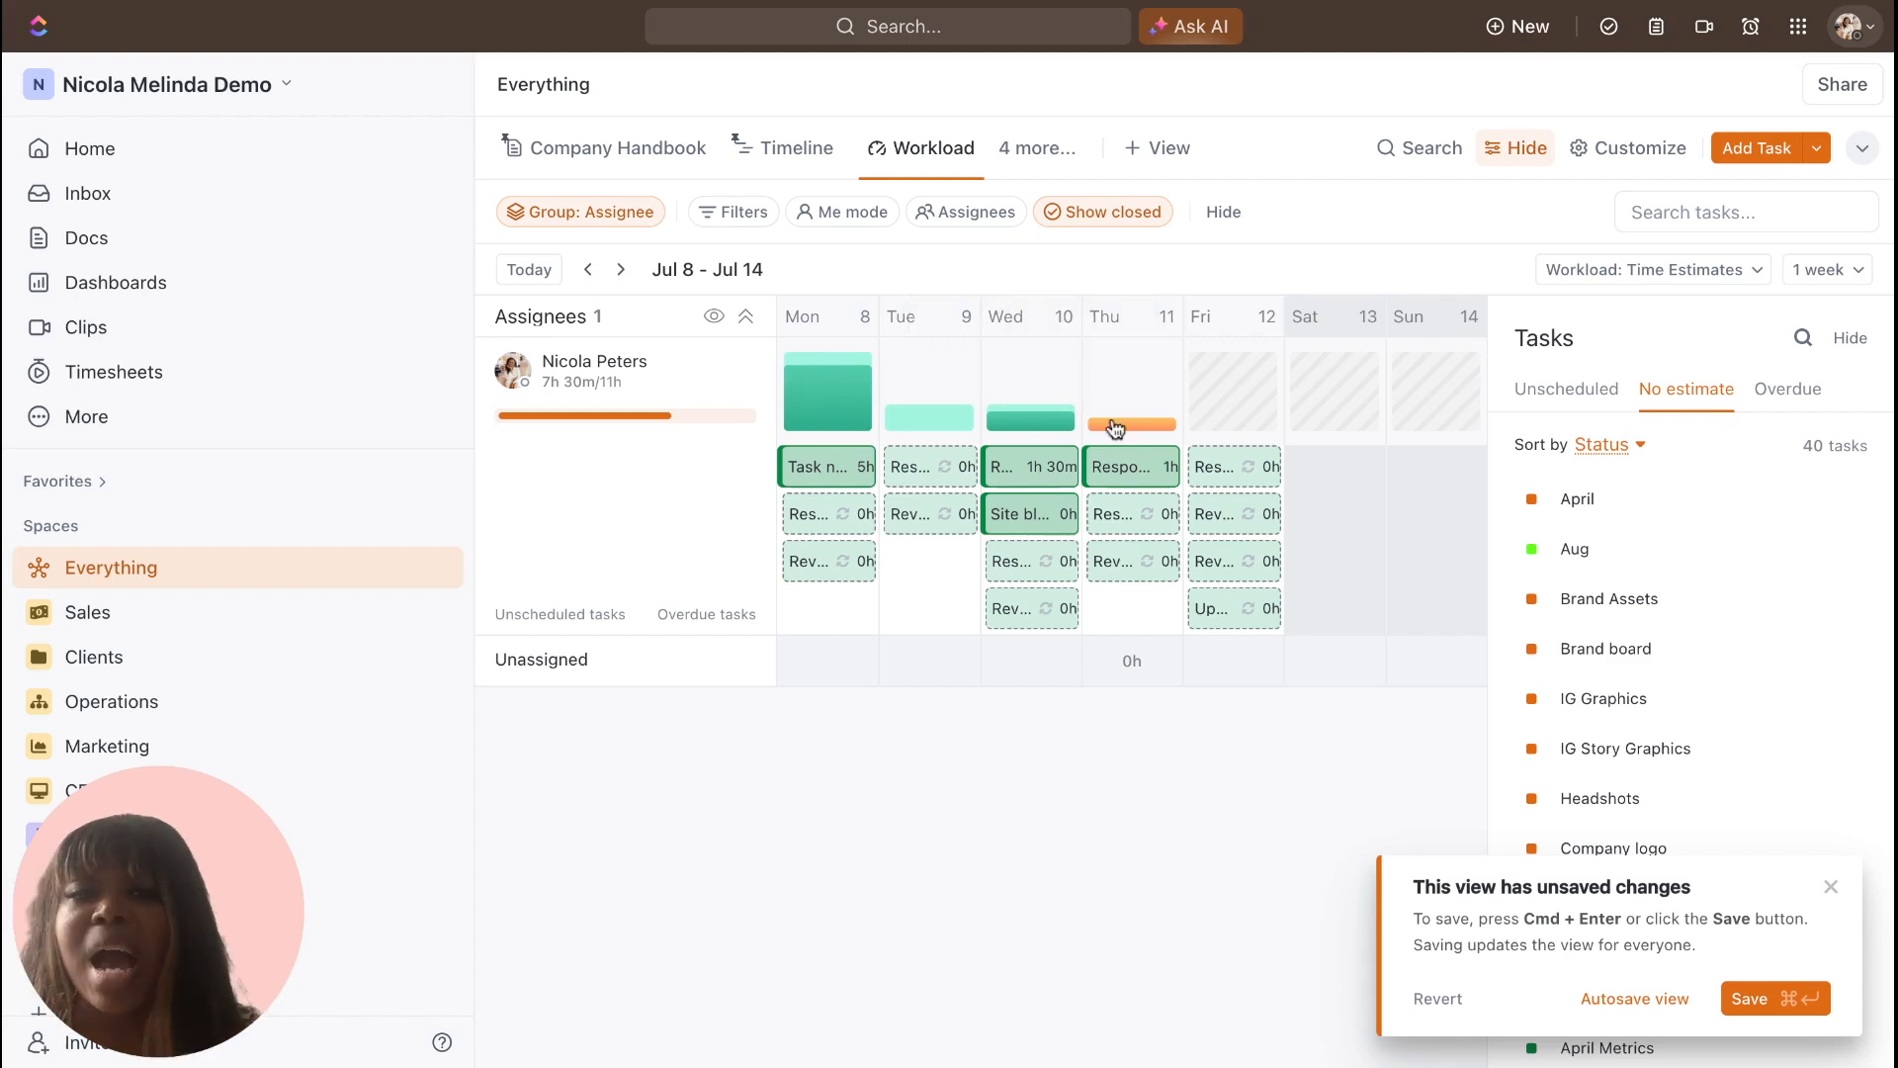
pyautogui.moveTo(1115, 428)
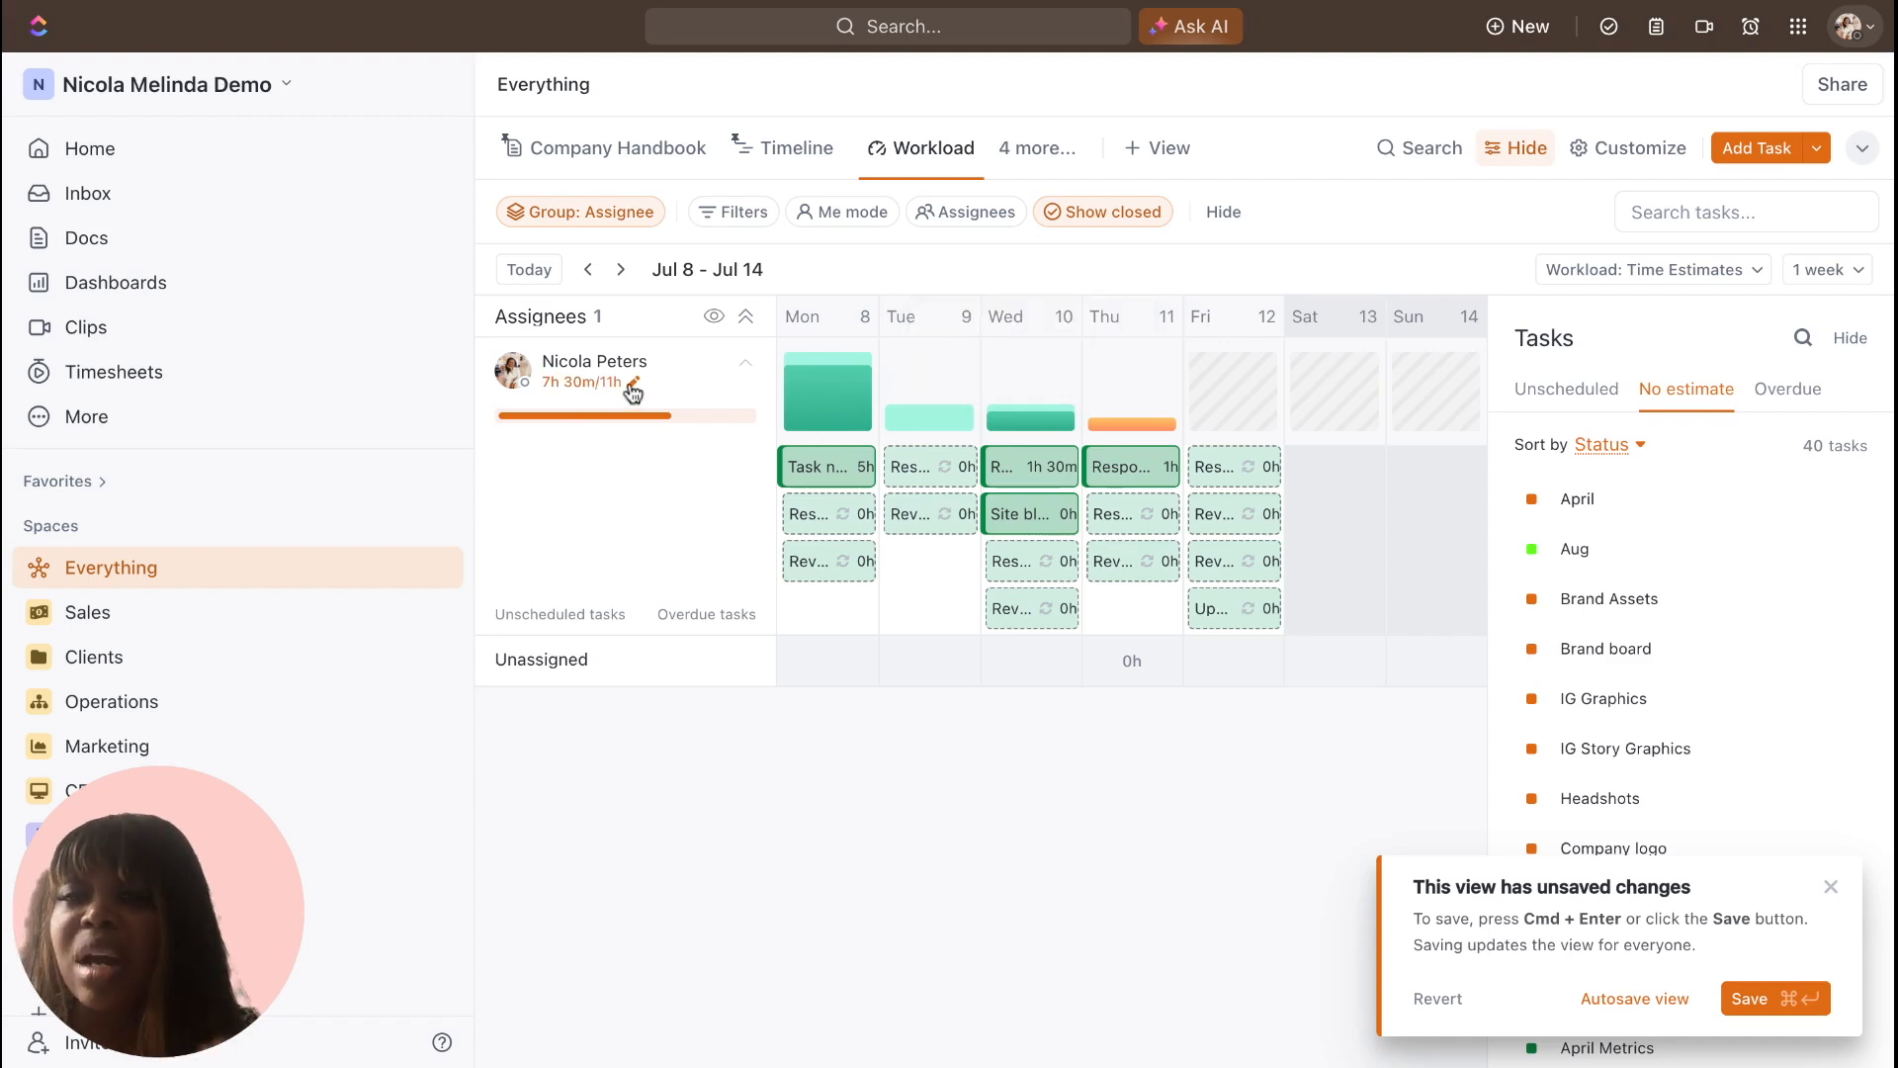
# Switch the assignee's capacity from daily to weekly, set it to 10 hours and save it.
pyautogui.click(632, 384)
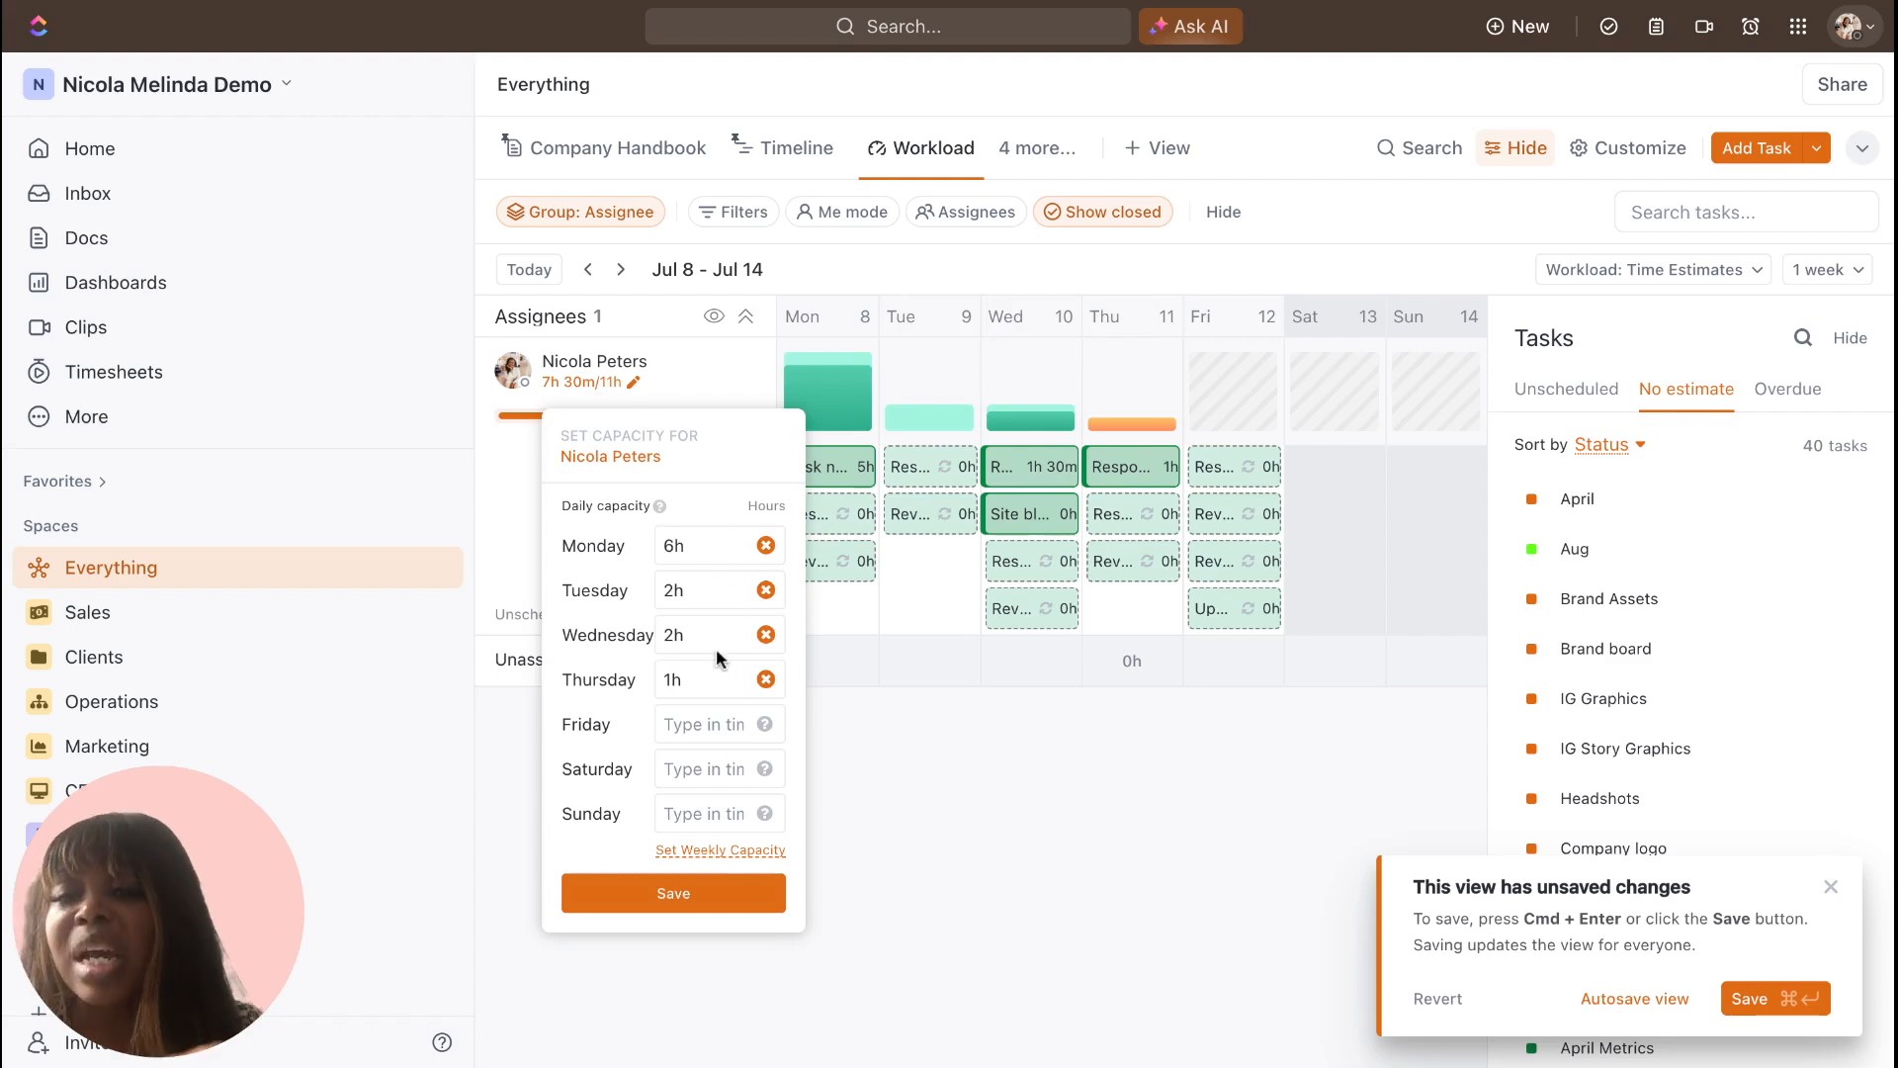
pyautogui.click(694, 849)
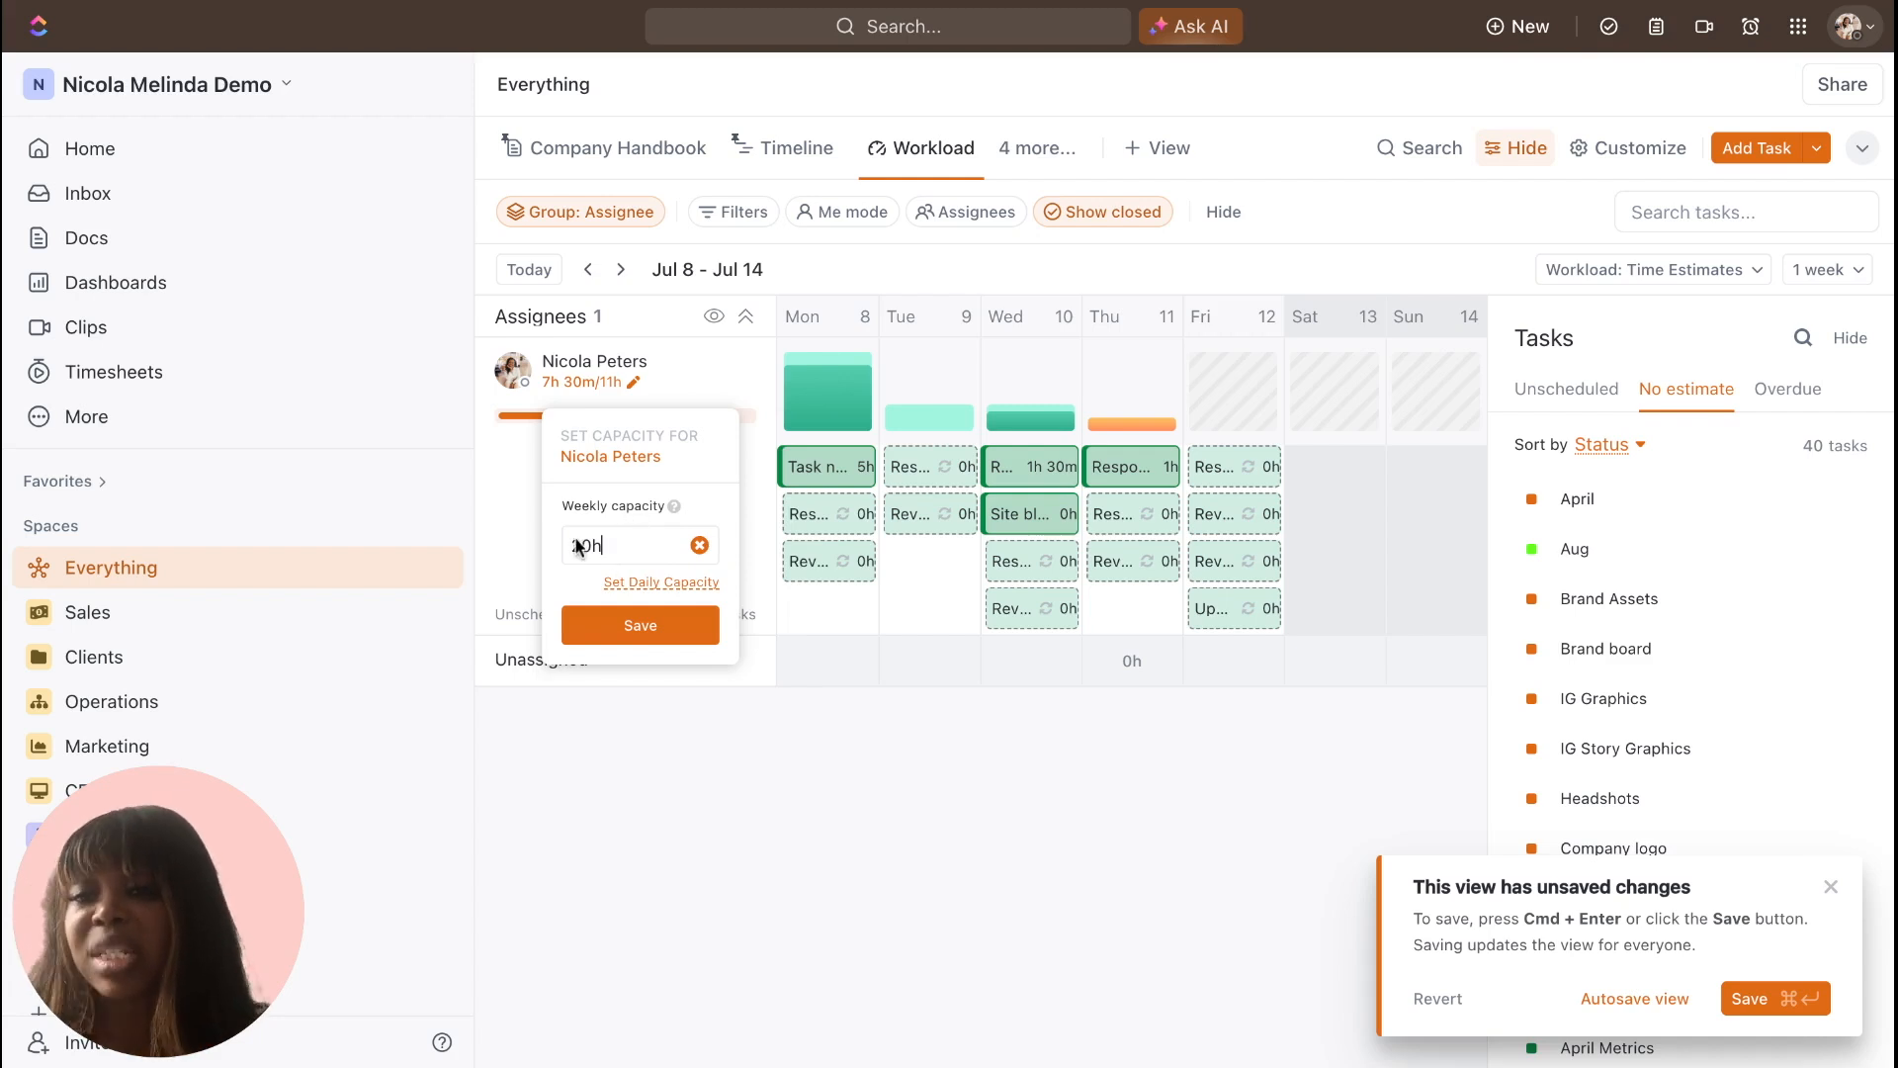
pyautogui.press('BackSpace')
pyautogui.press('BackSpace')
pyautogui.press('BackSpace')
pyautogui.write('10')
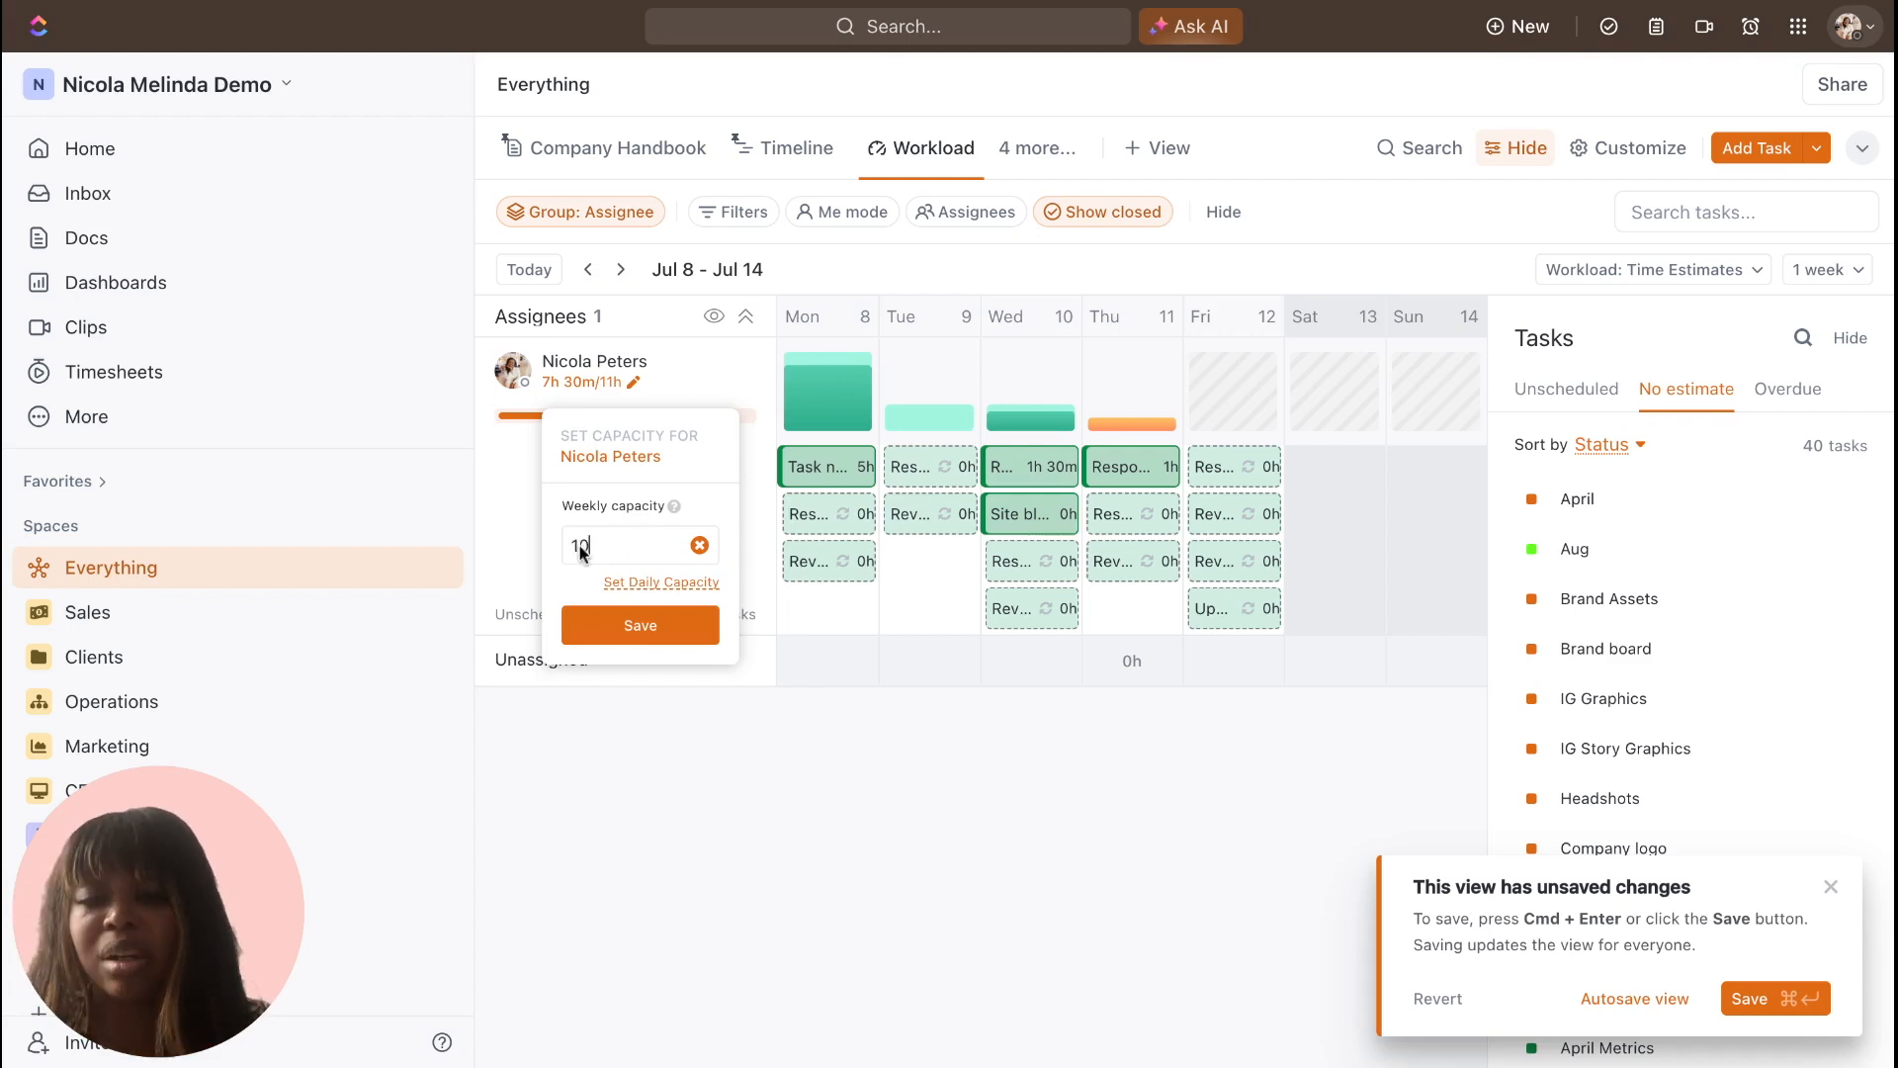
pyautogui.click(601, 606)
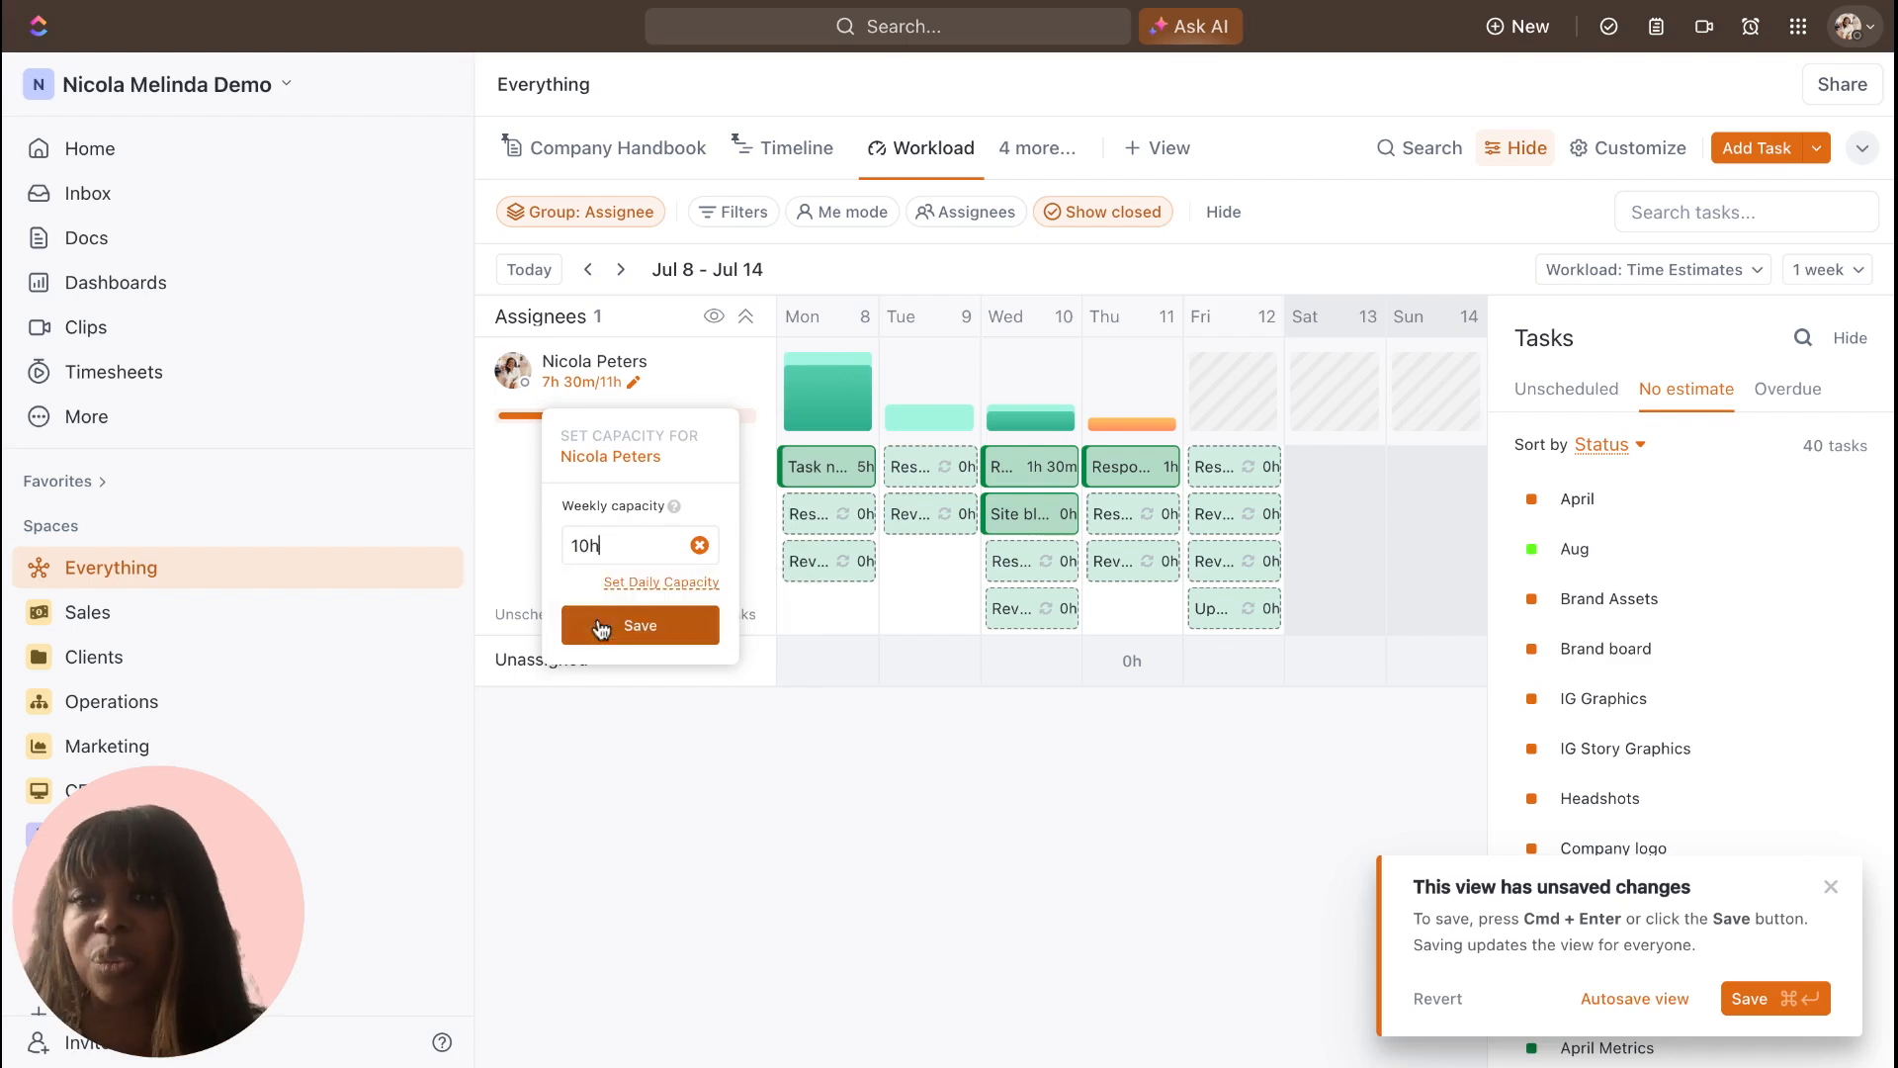
pyautogui.click(613, 628)
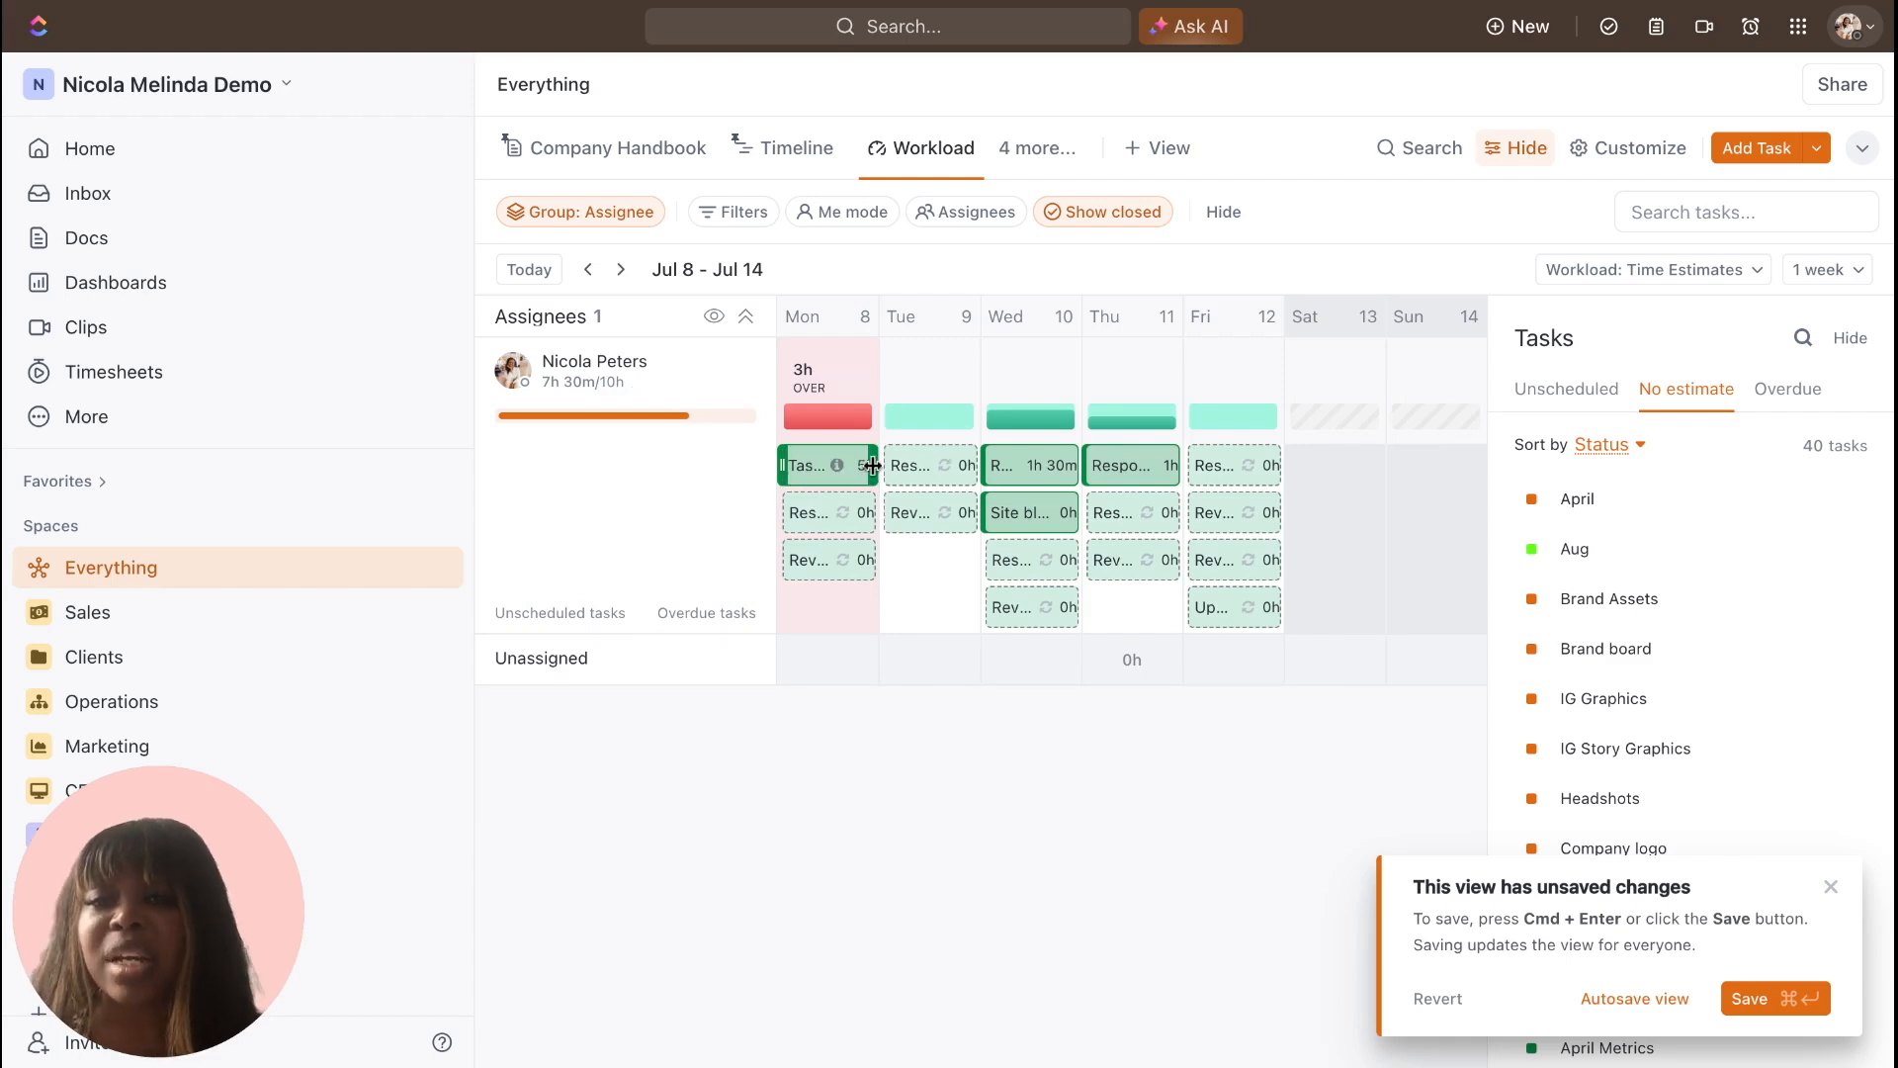
# Extend the Task name task from Monday through Wednesday, July 10, and dismiss the unsaved changes notice.
pyautogui.moveTo(872, 466); pyautogui.dragTo(1078, 466)
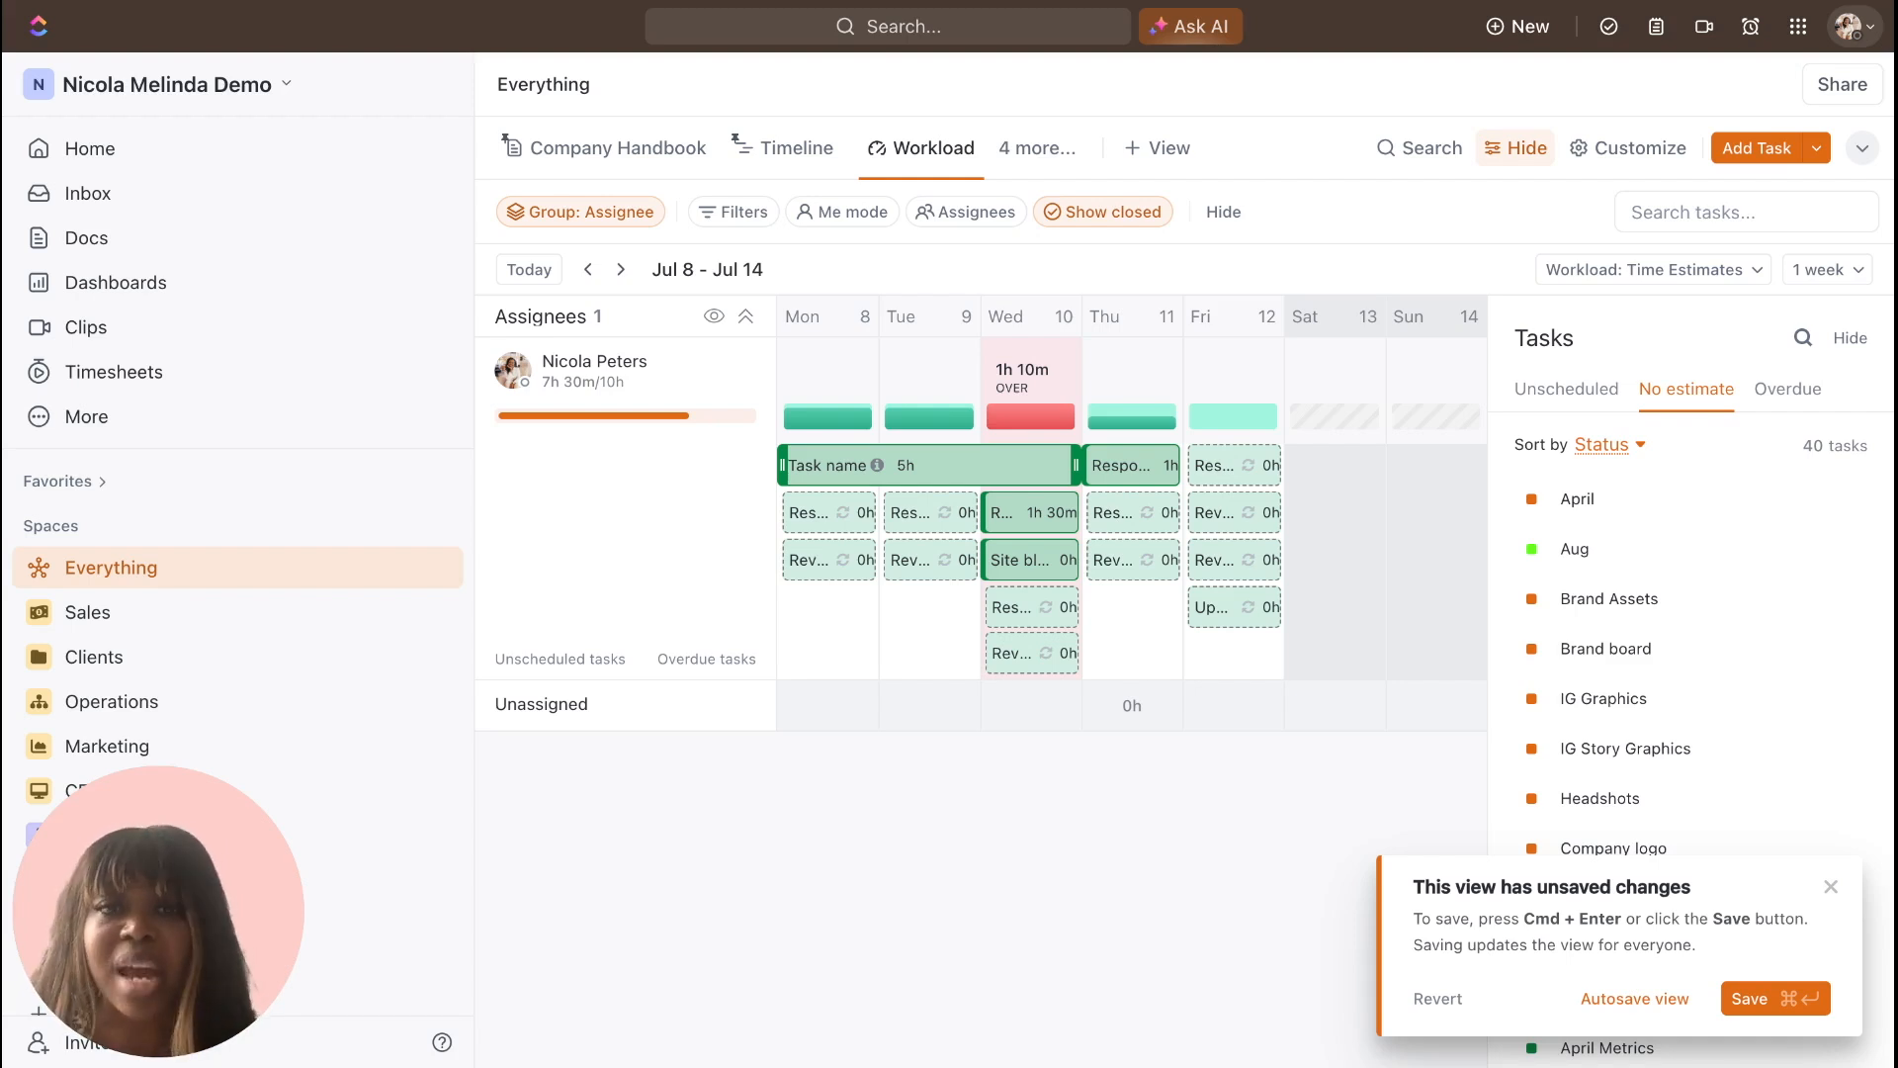
pyautogui.click(1829, 888)
# Open the Workload options, examine the Include rollups and Subtasks settings, and close the view's customization.
pyautogui.click(1638, 150)
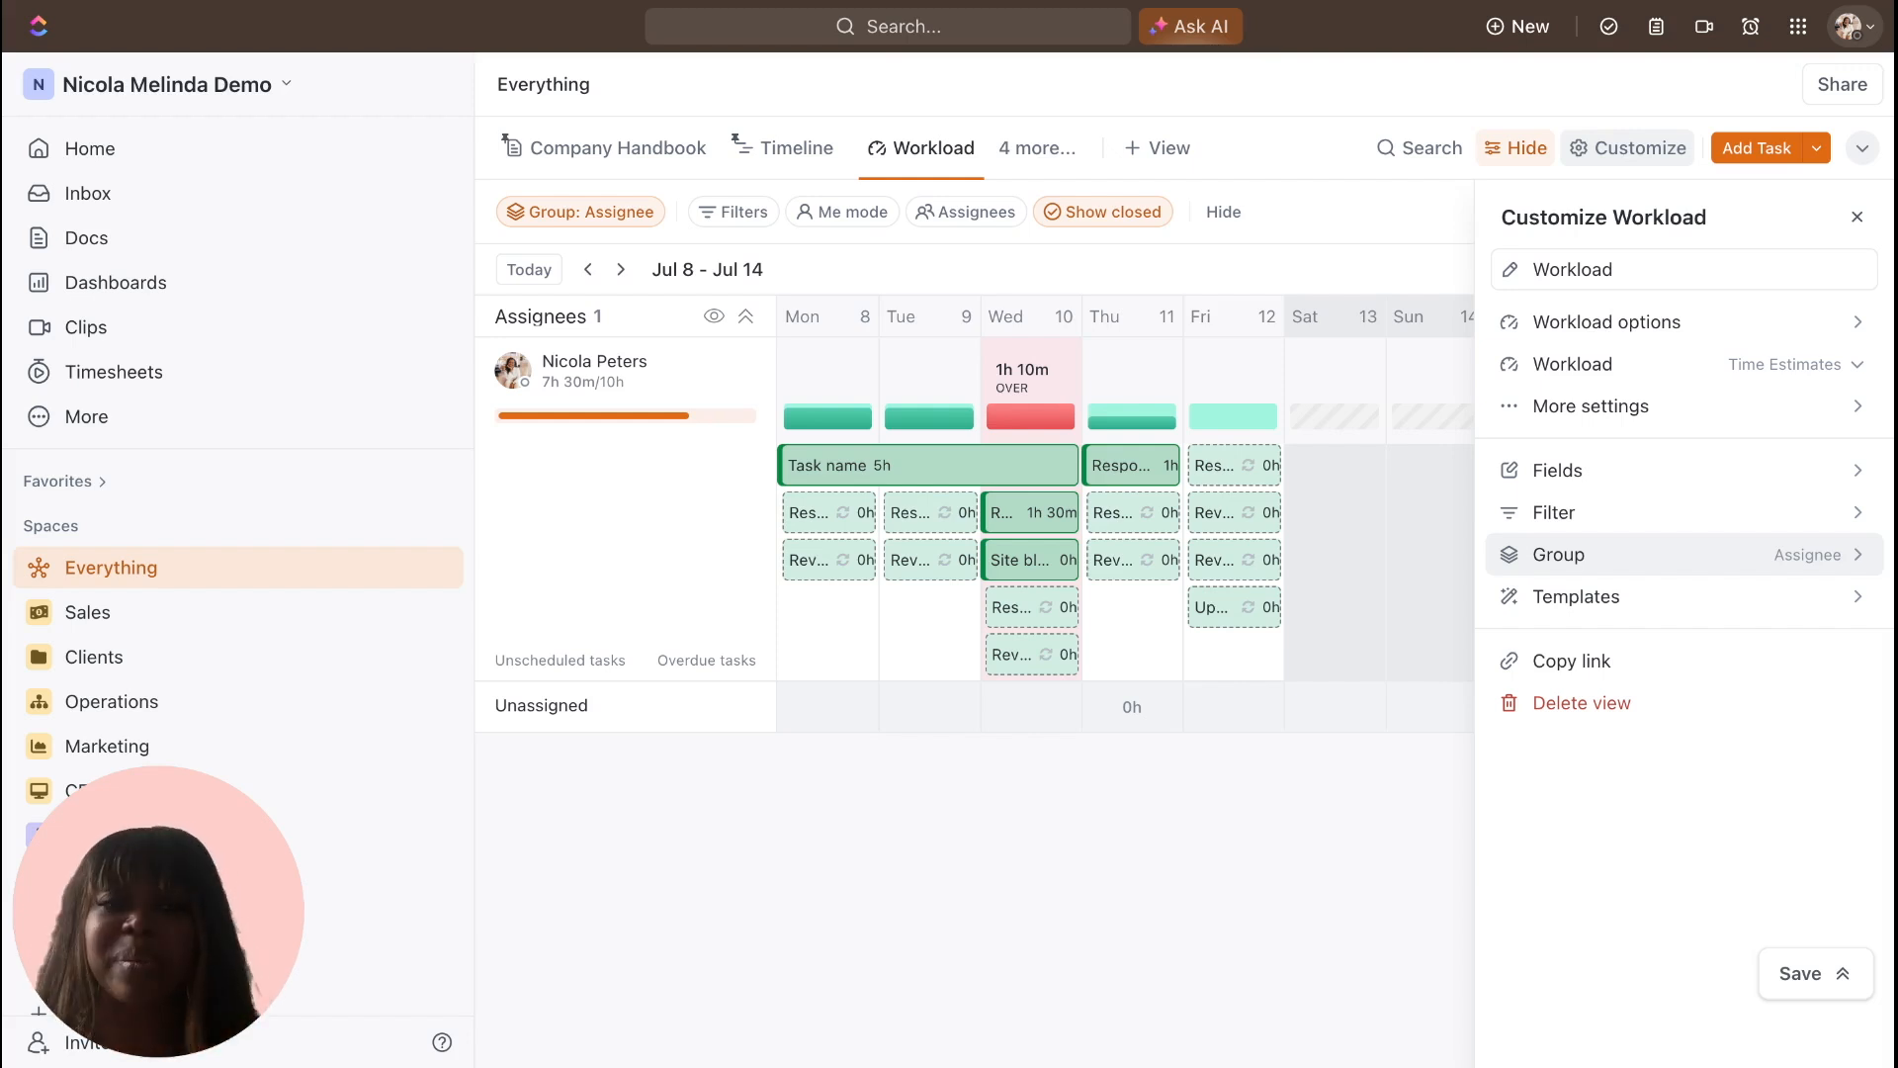
pyautogui.click(1857, 331)
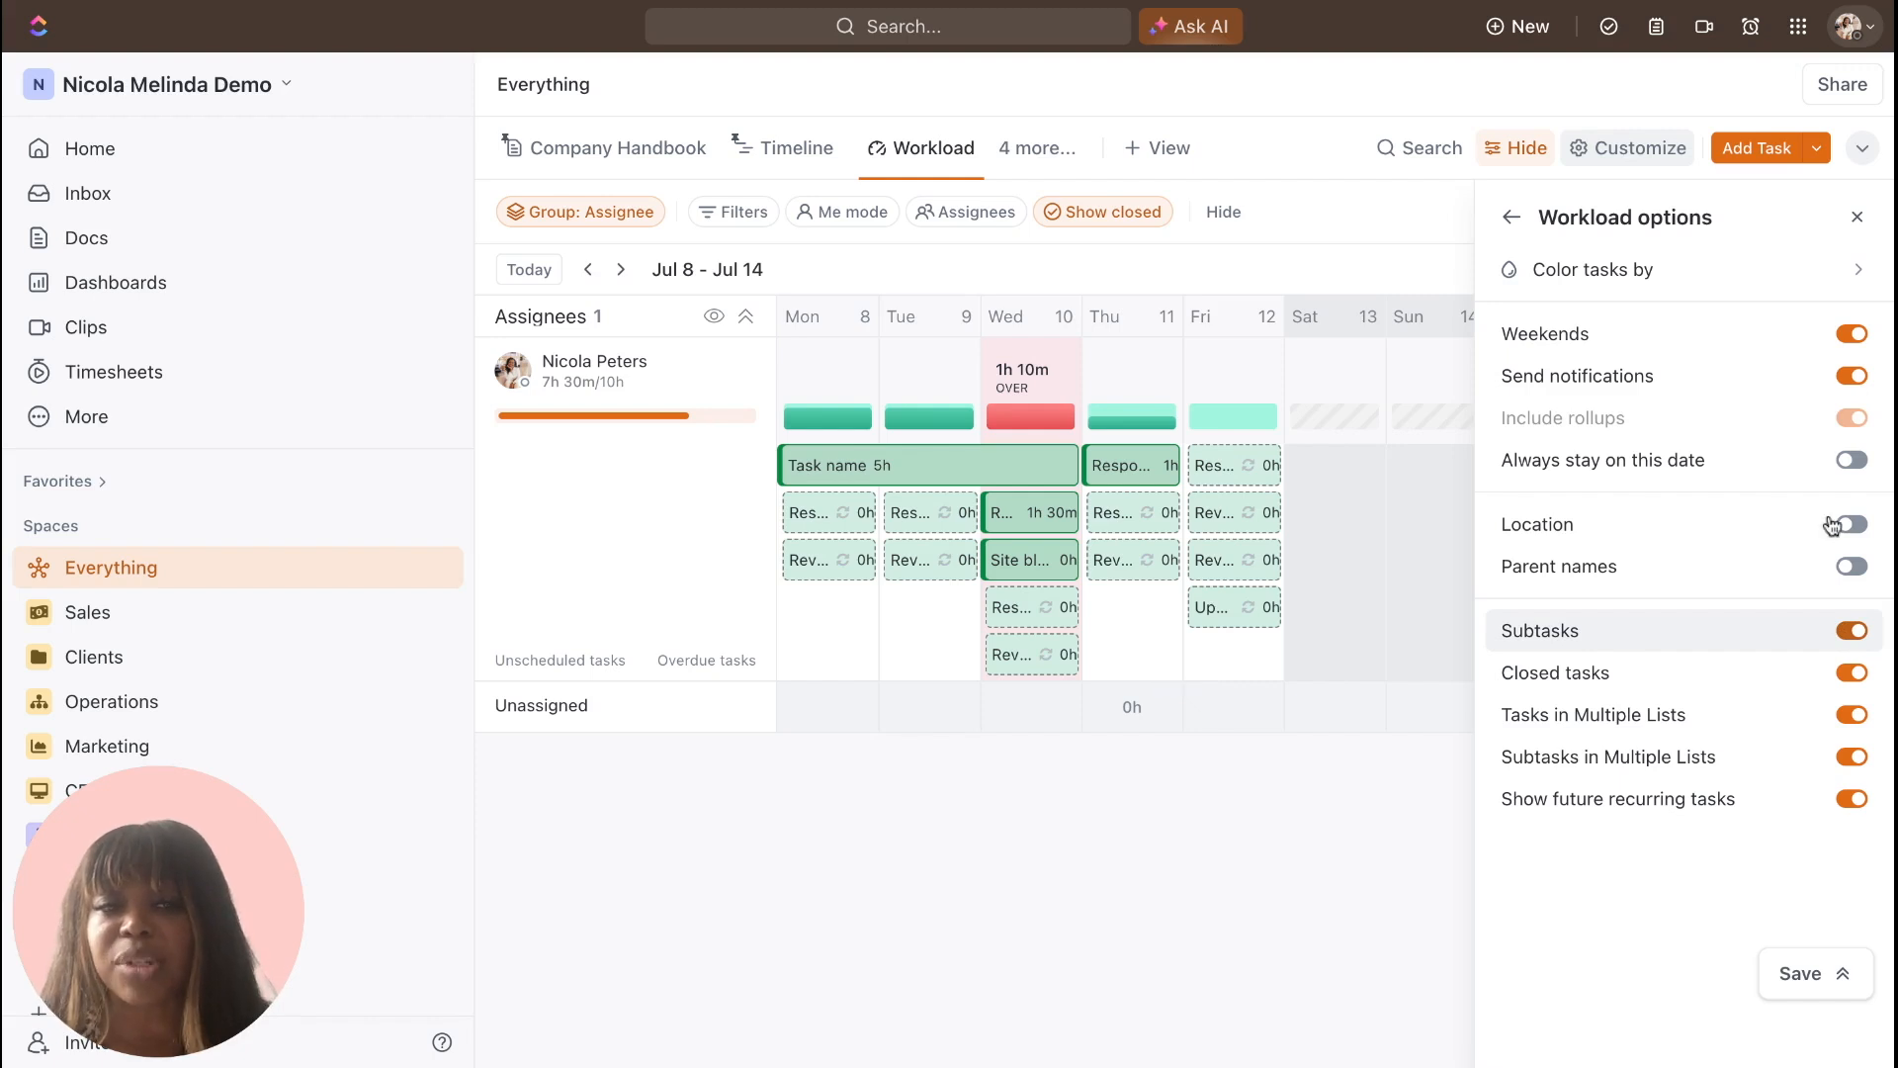
pyautogui.moveTo(1766, 417)
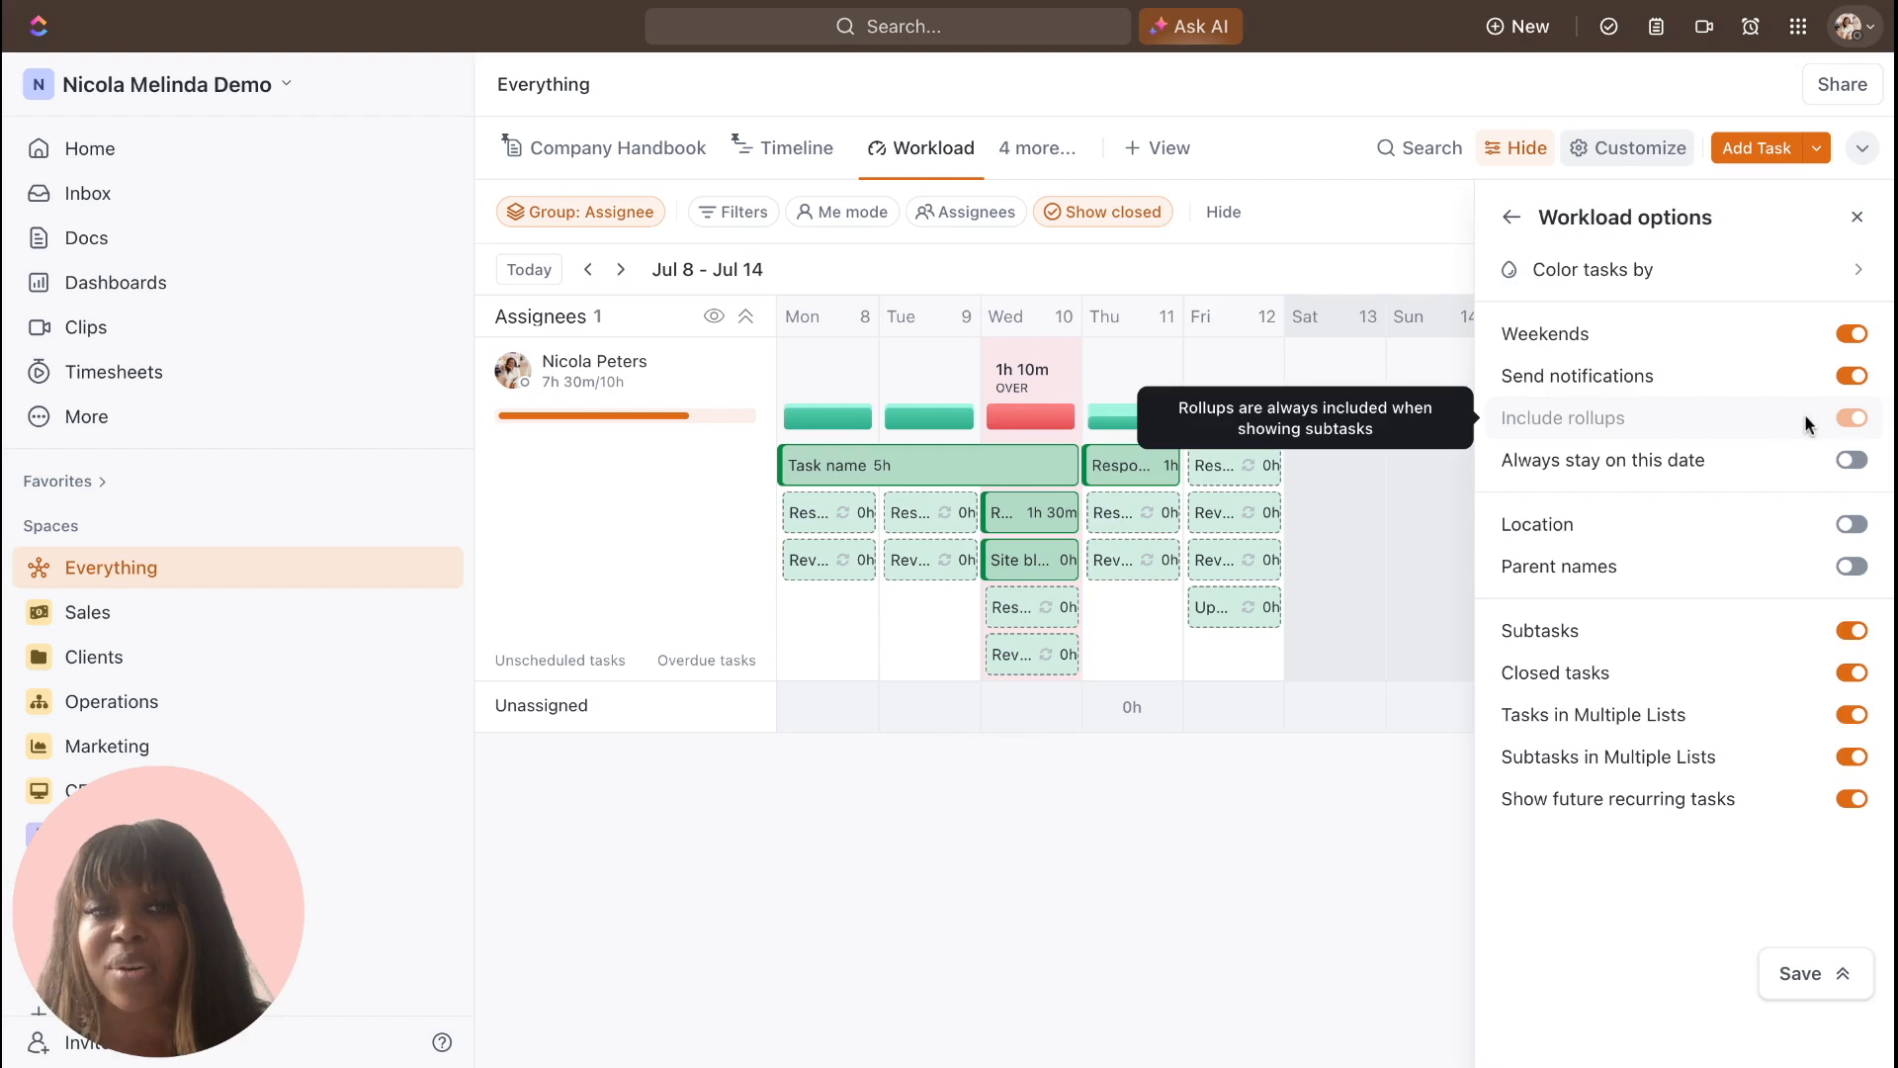
pyautogui.moveTo(1849, 638)
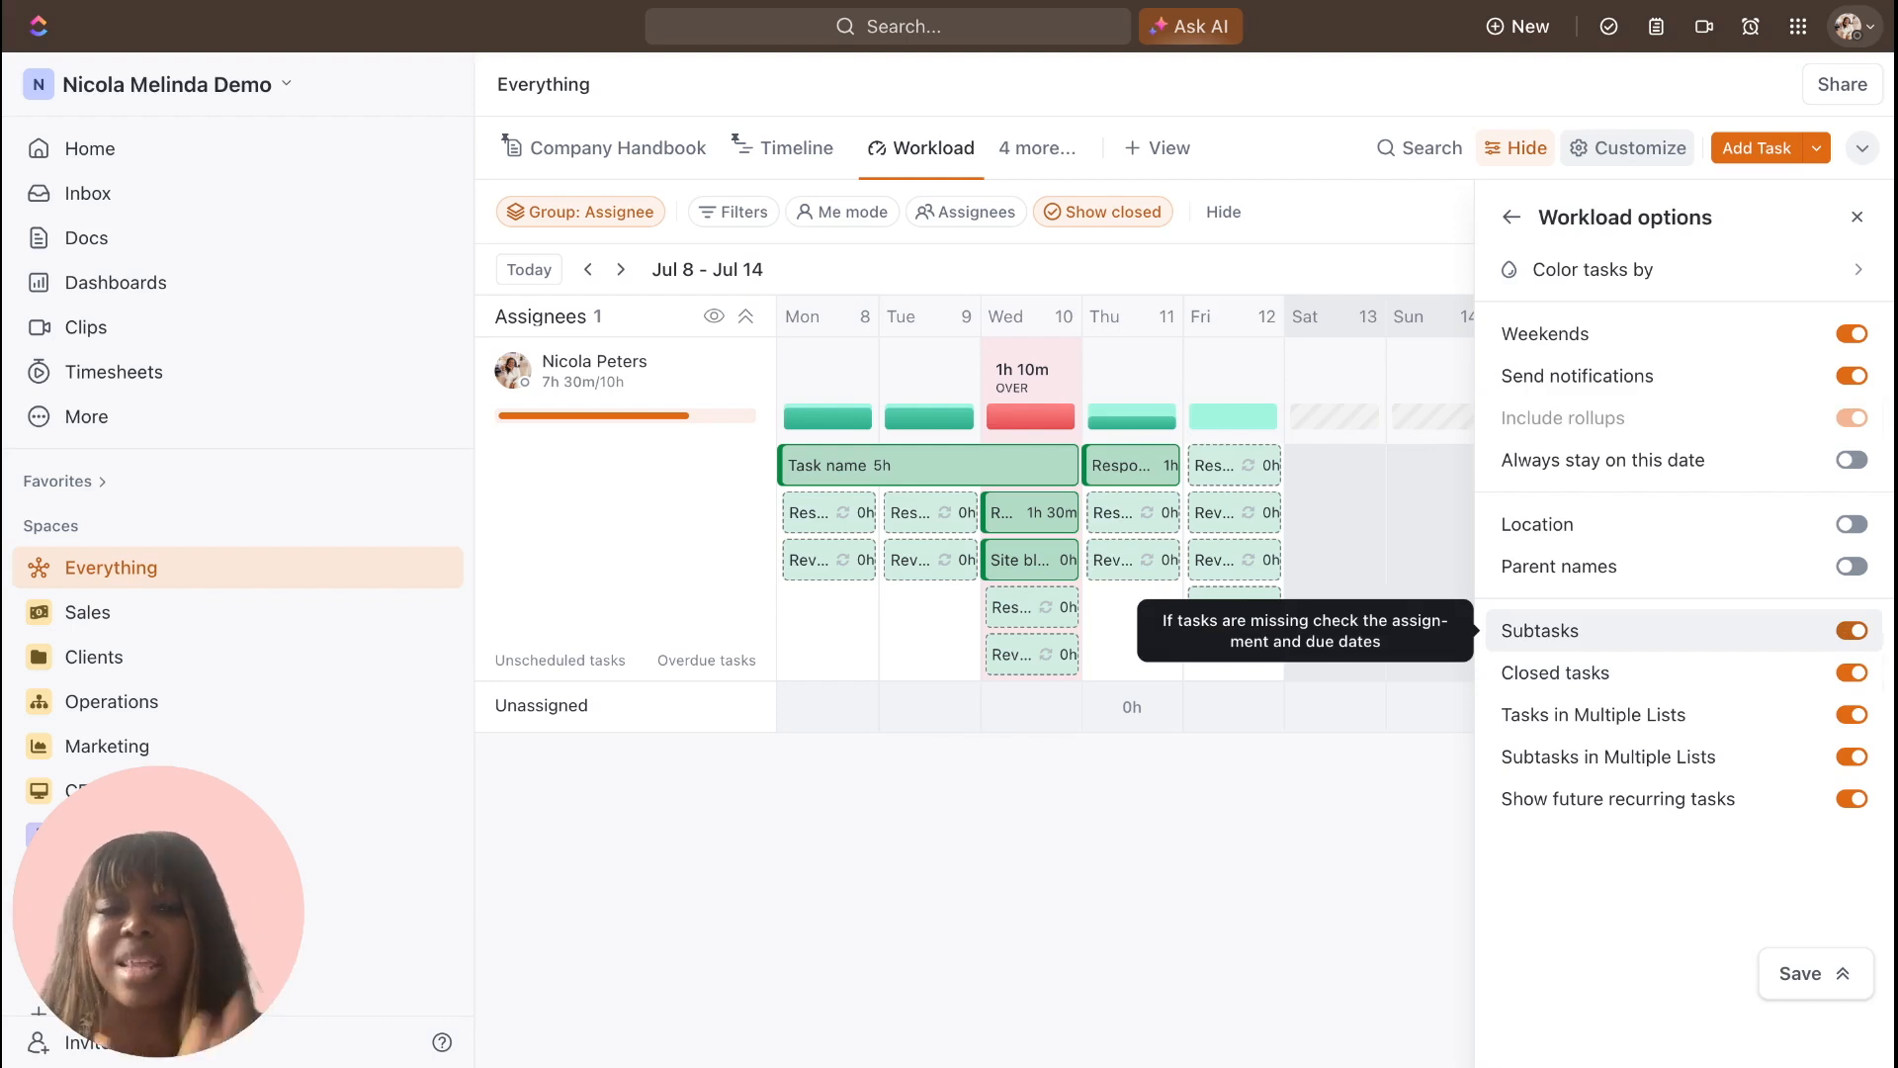
pyautogui.moveTo(1837, 419)
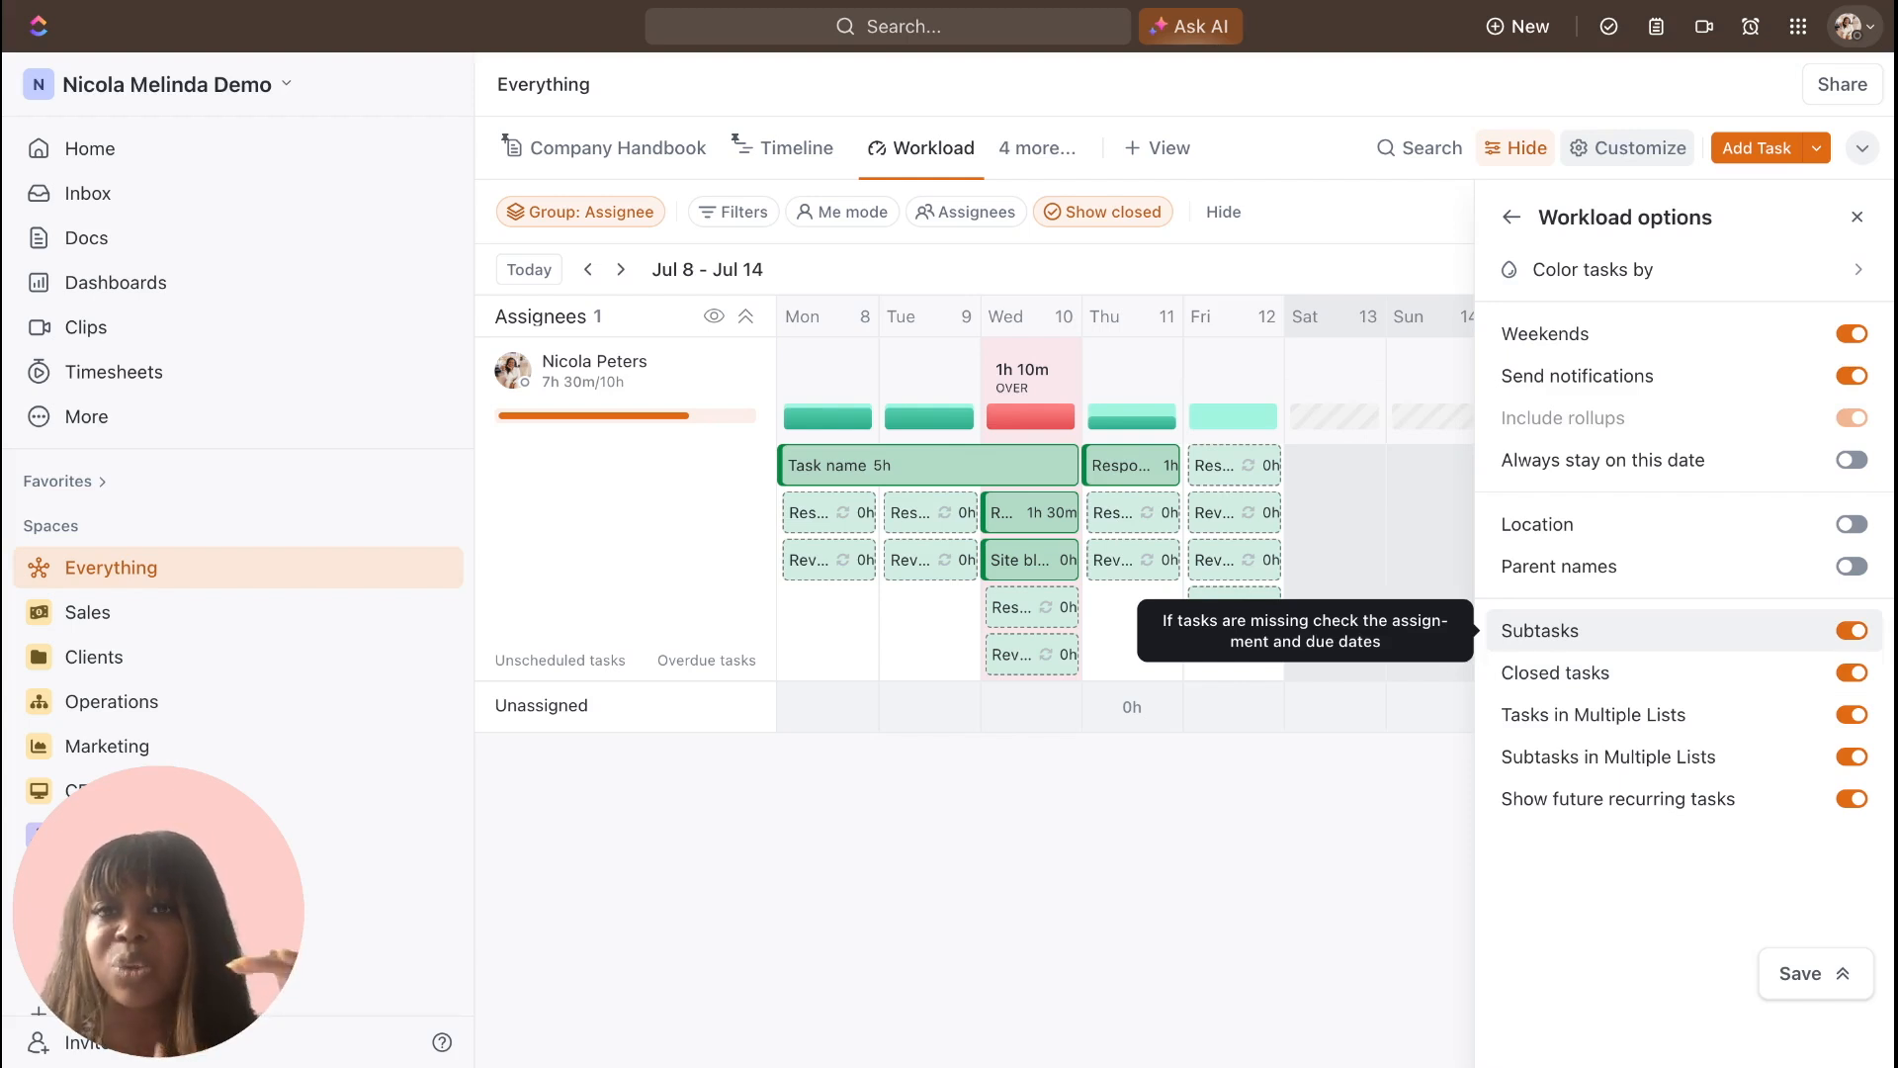
pyautogui.click(1243, 928)
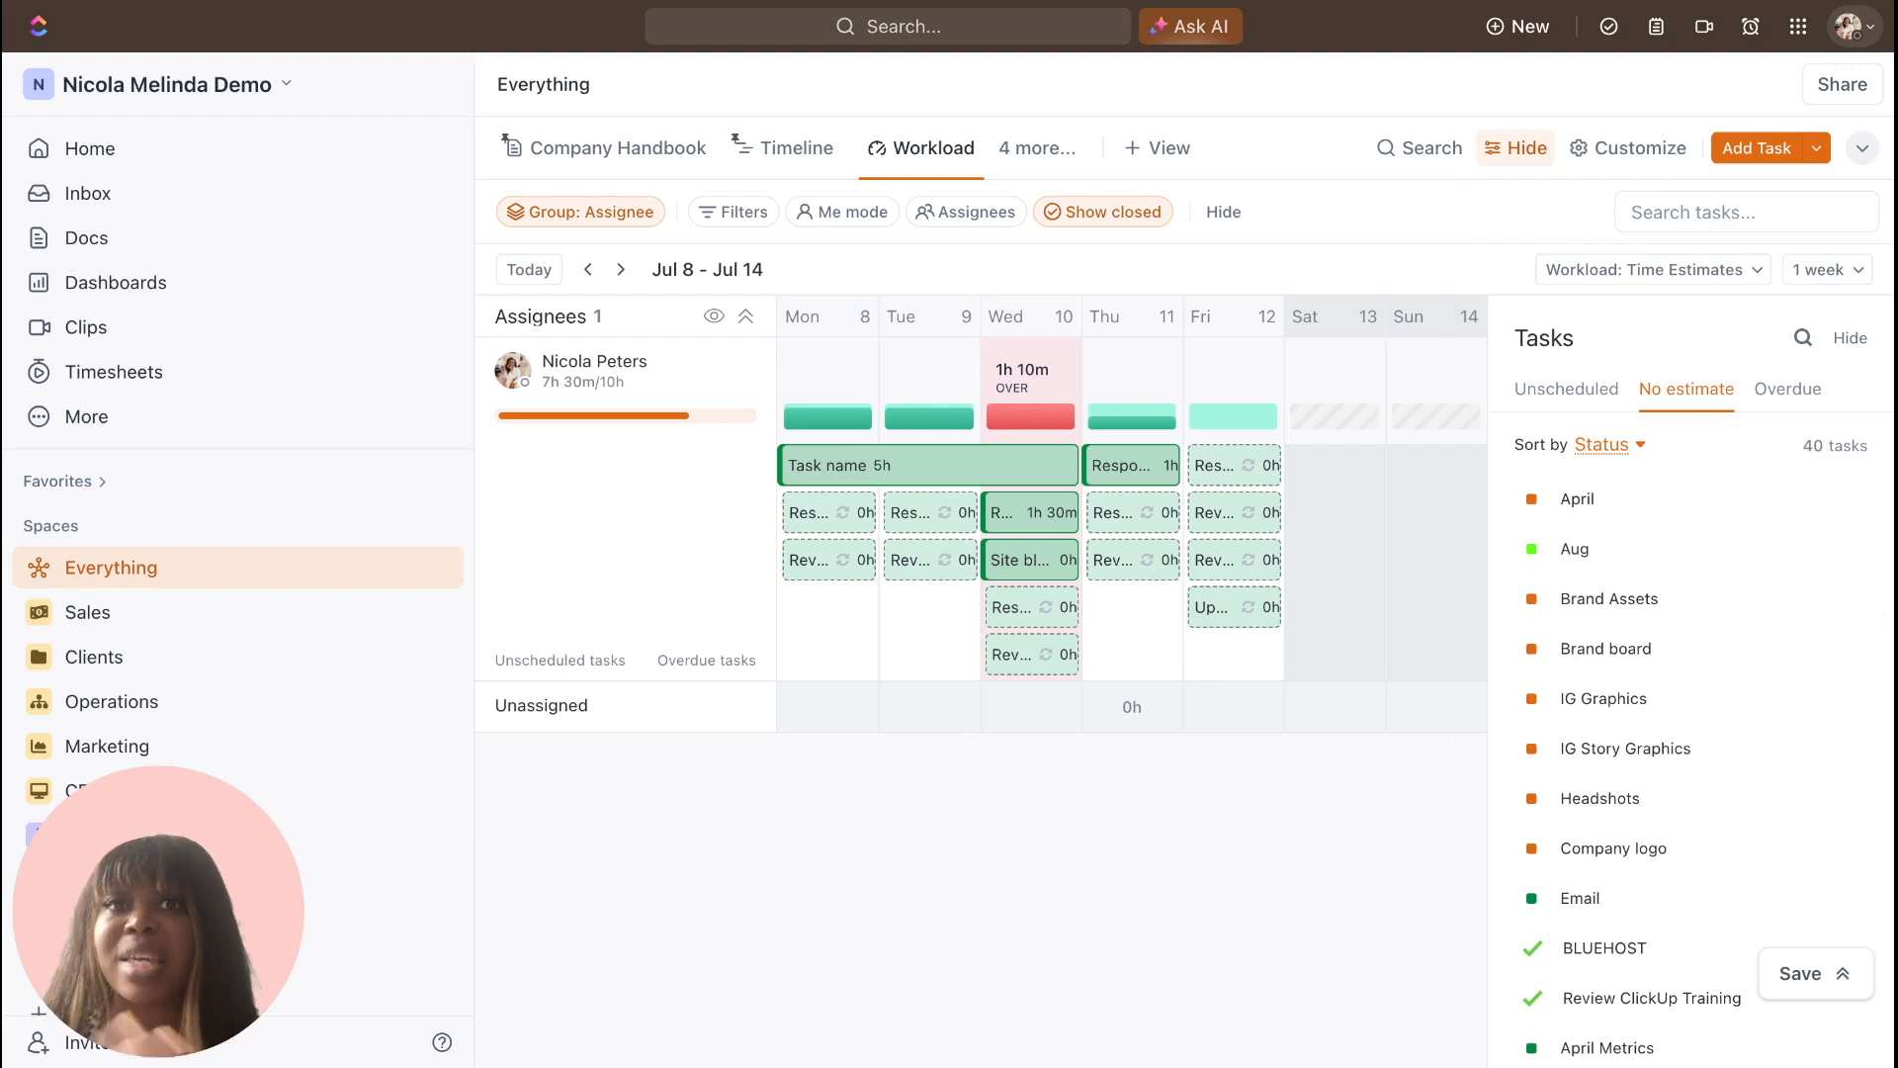
# Go to Client 1's Retainer Tasks list and assign the Blog one, Blog two and Blog three subtasks of Site blog updates to yourself.
pyautogui.moveTo(1031, 561)
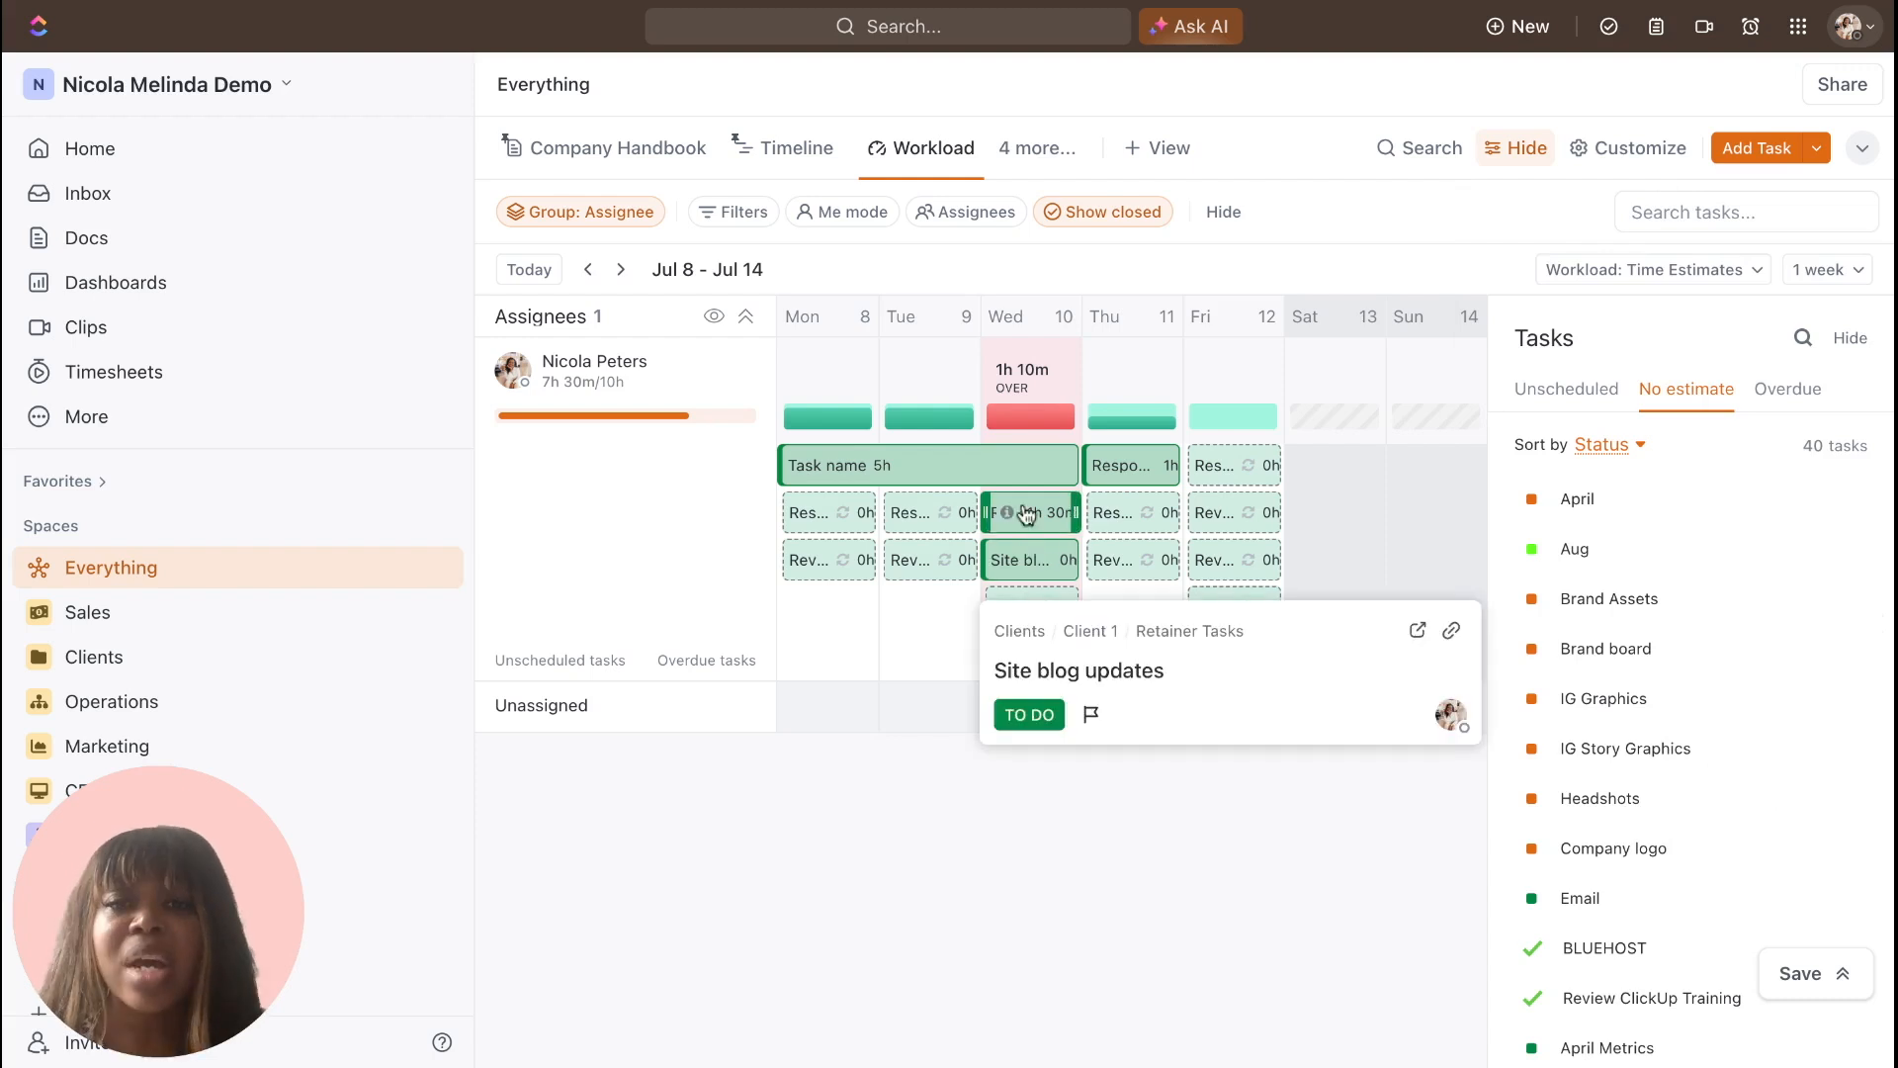
pyautogui.click(1031, 560)
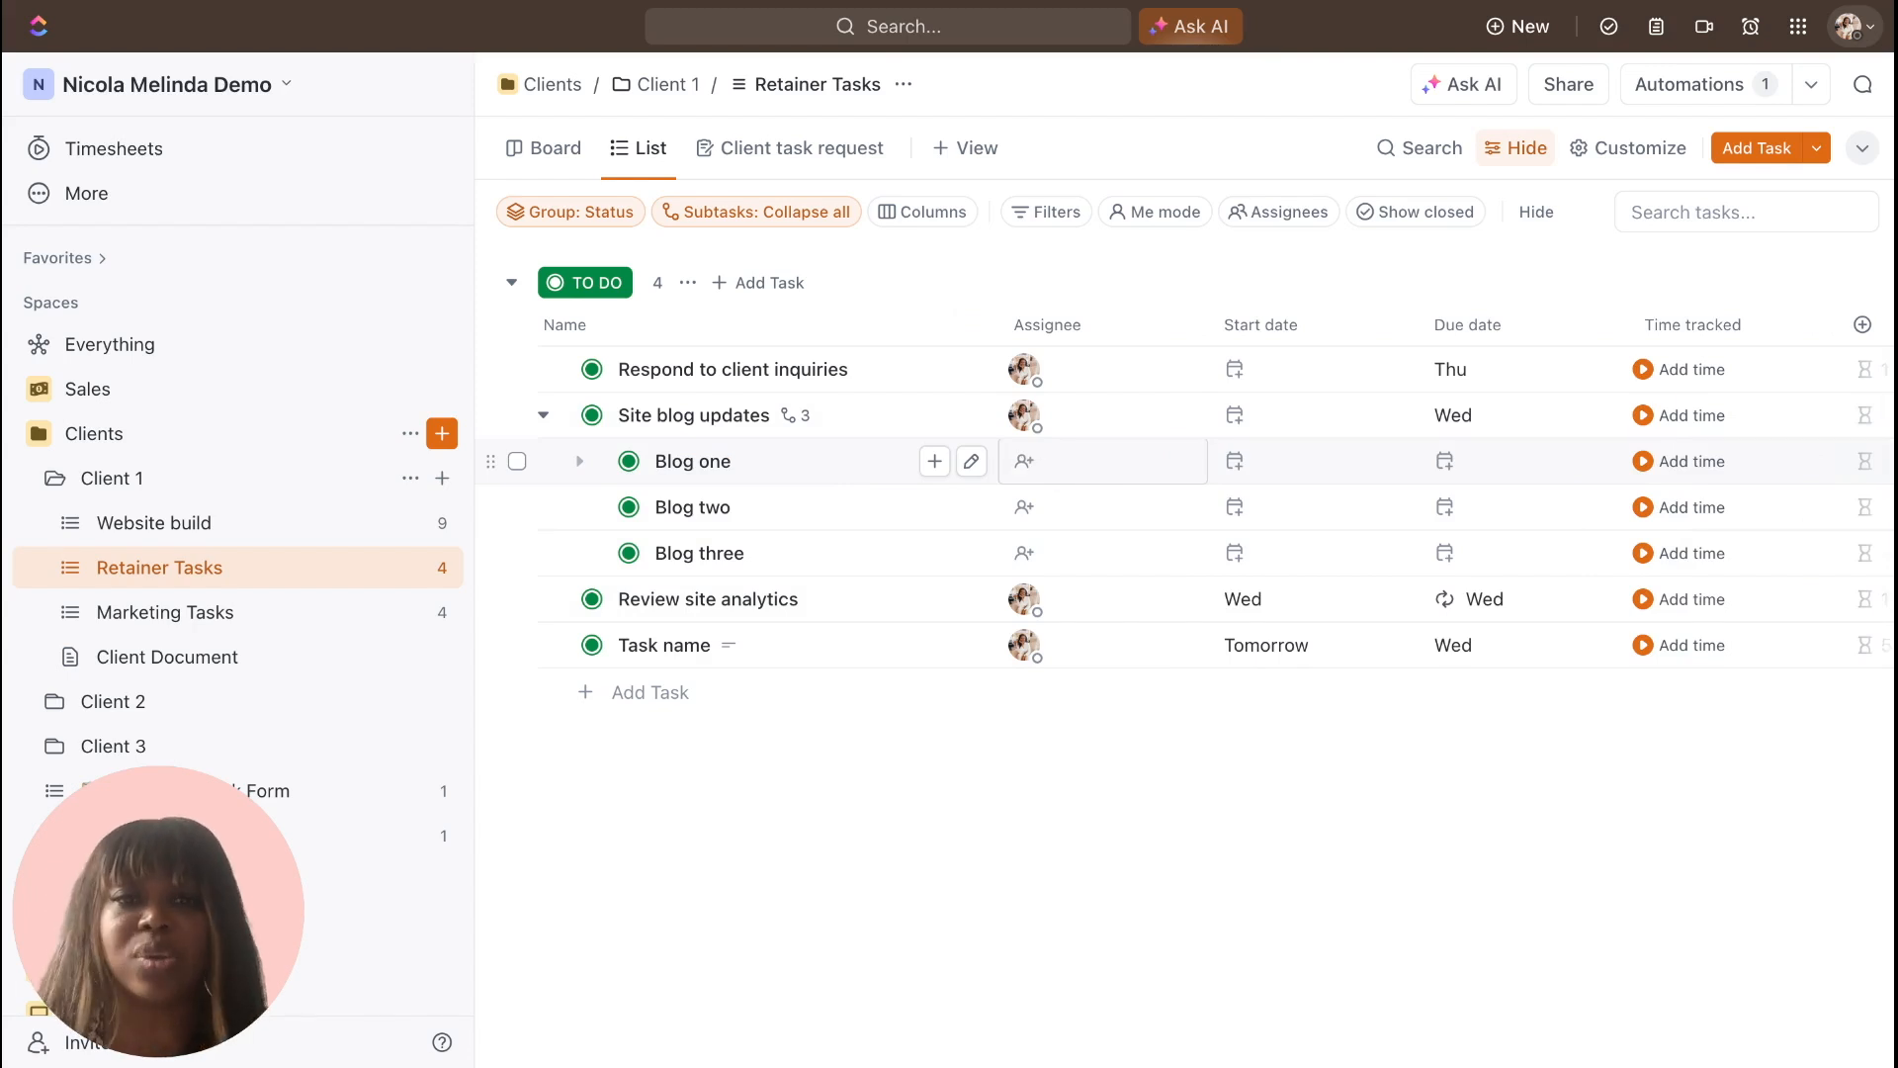
pyautogui.click(517, 463)
pyautogui.click(517, 508)
pyautogui.click(517, 553)
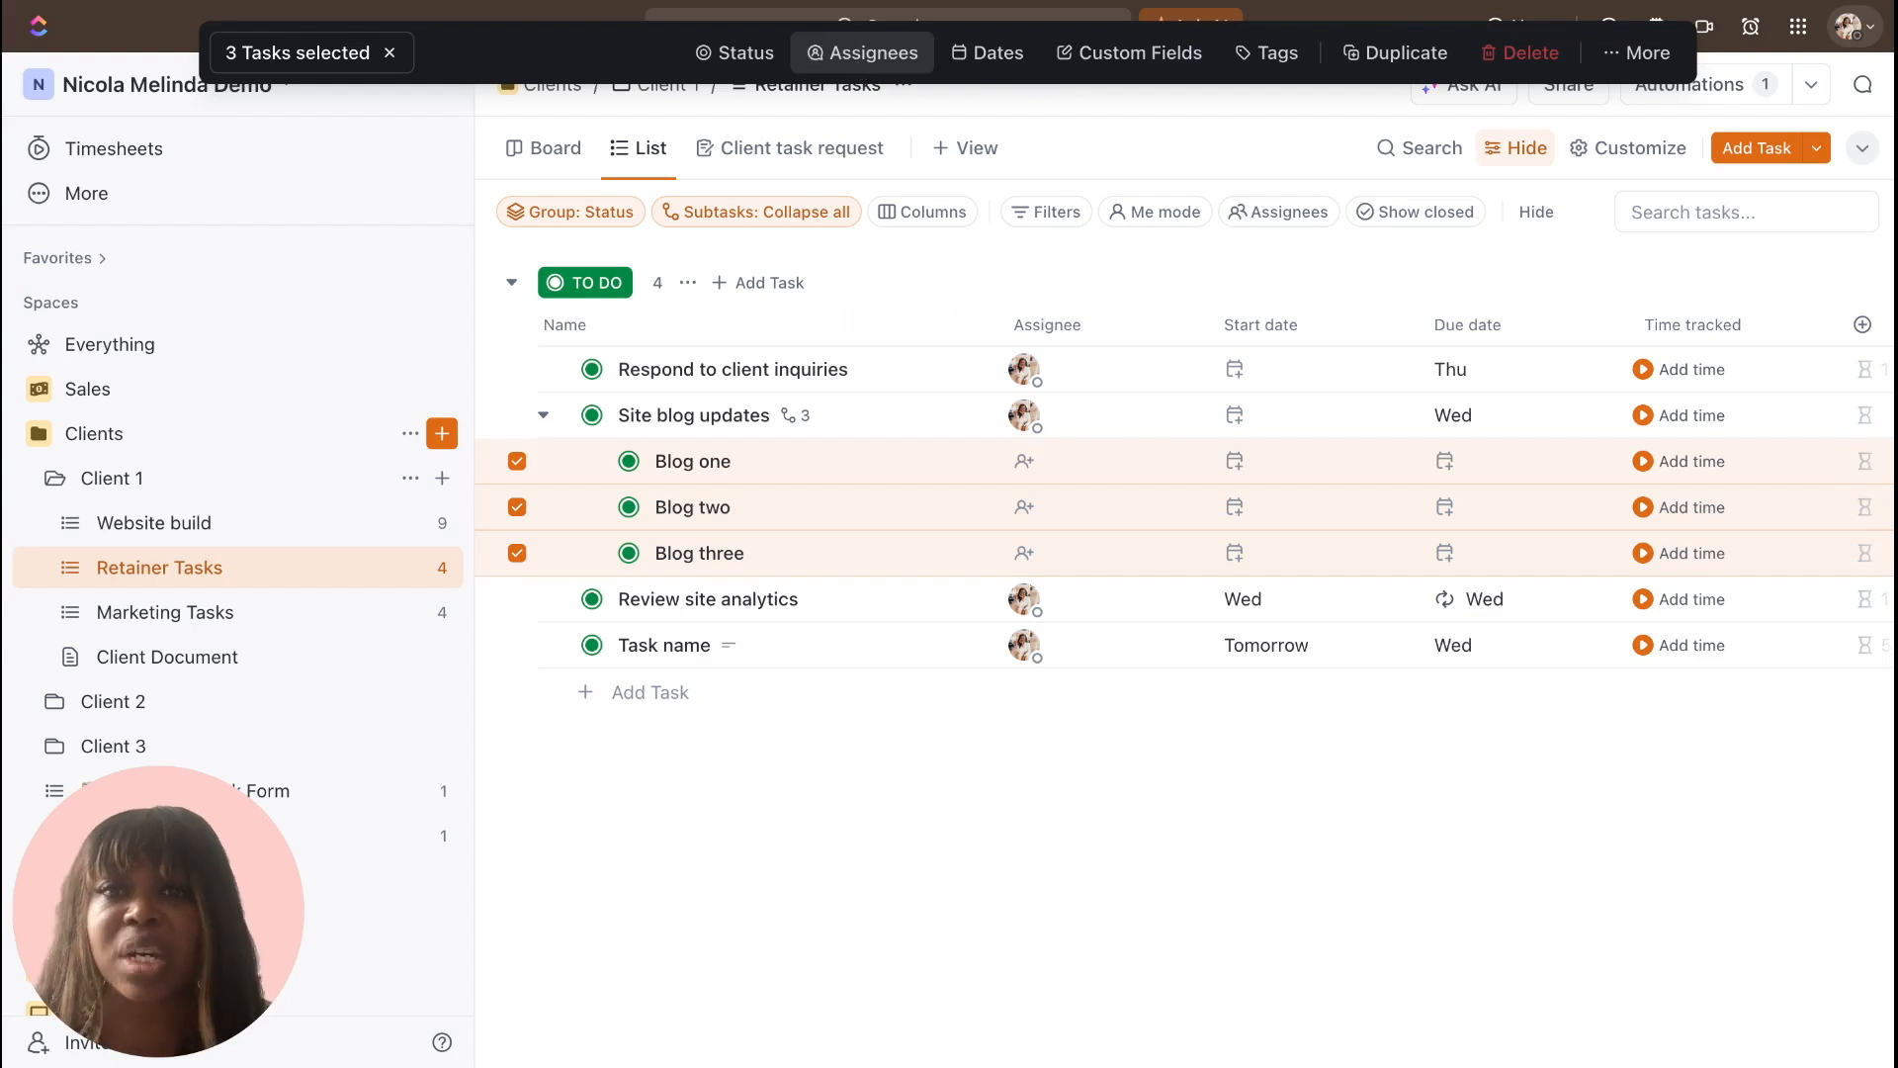
pyautogui.click(862, 52)
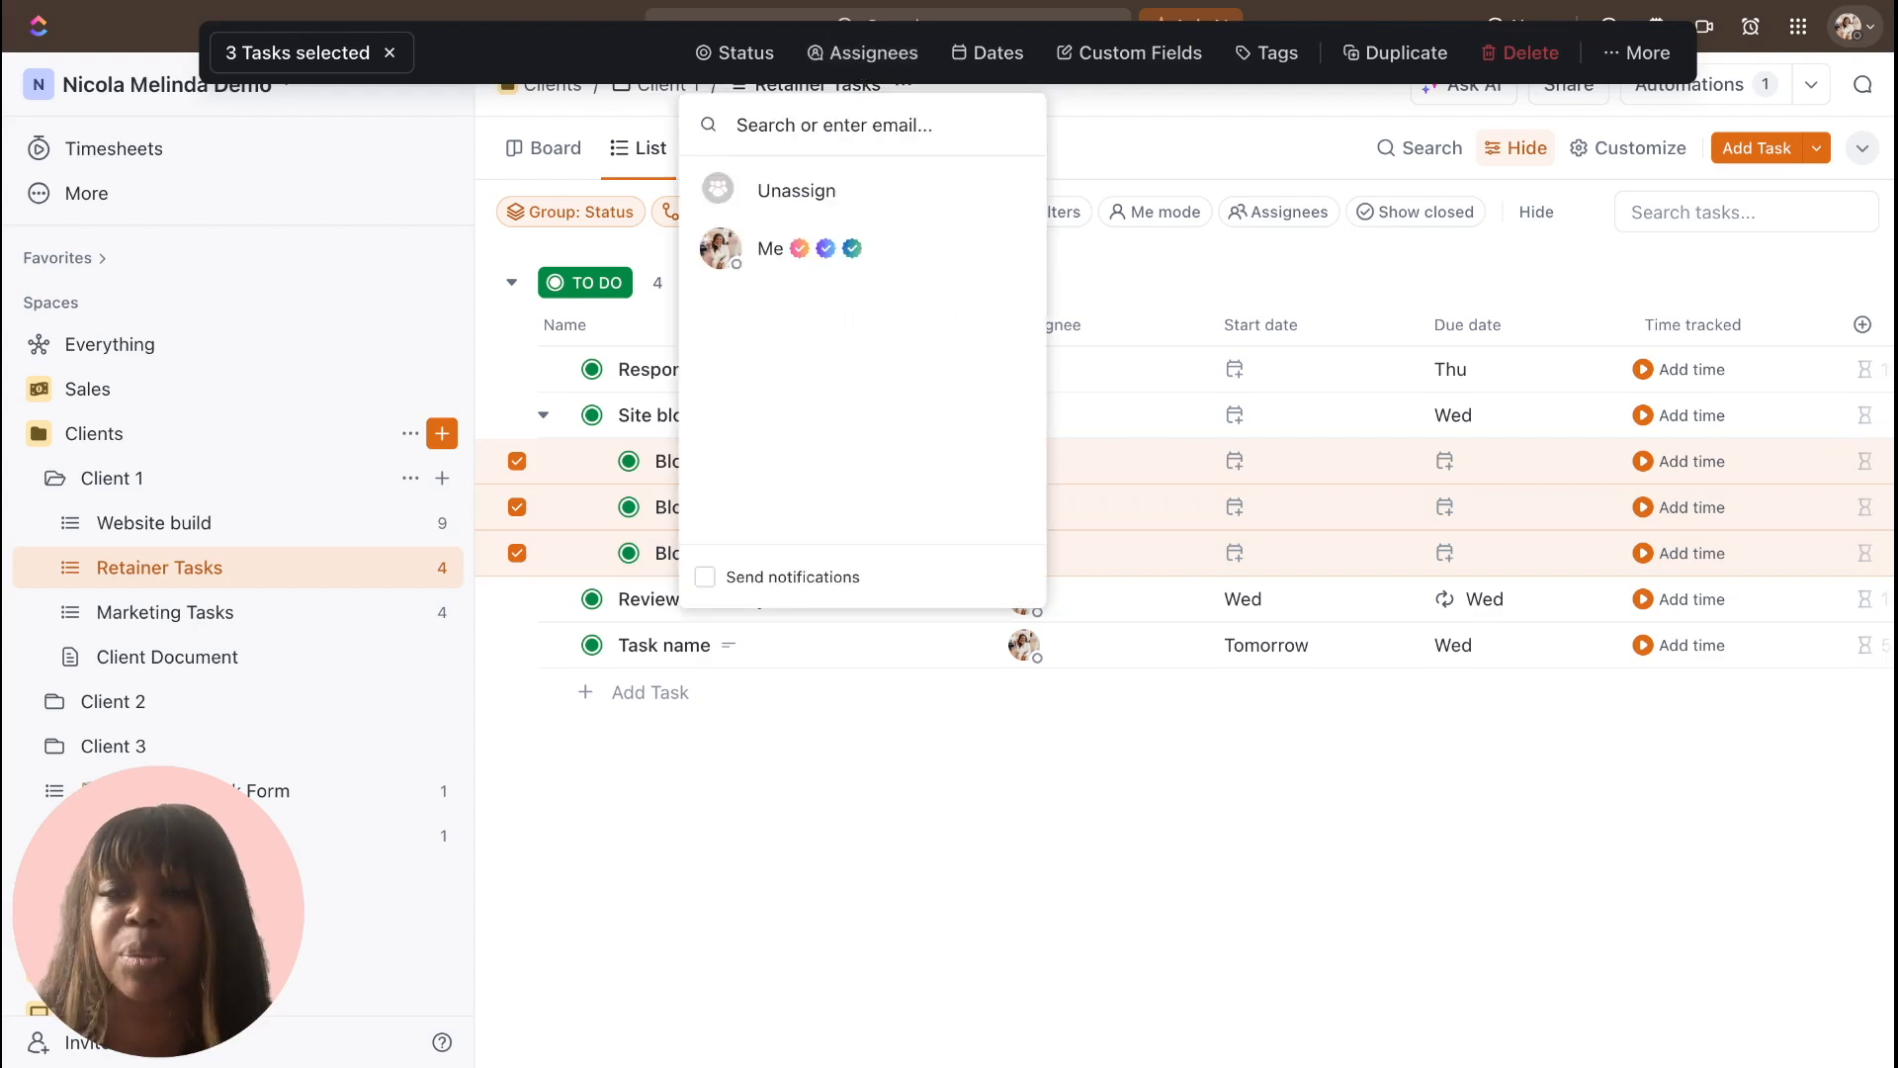
pyautogui.click(769, 255)
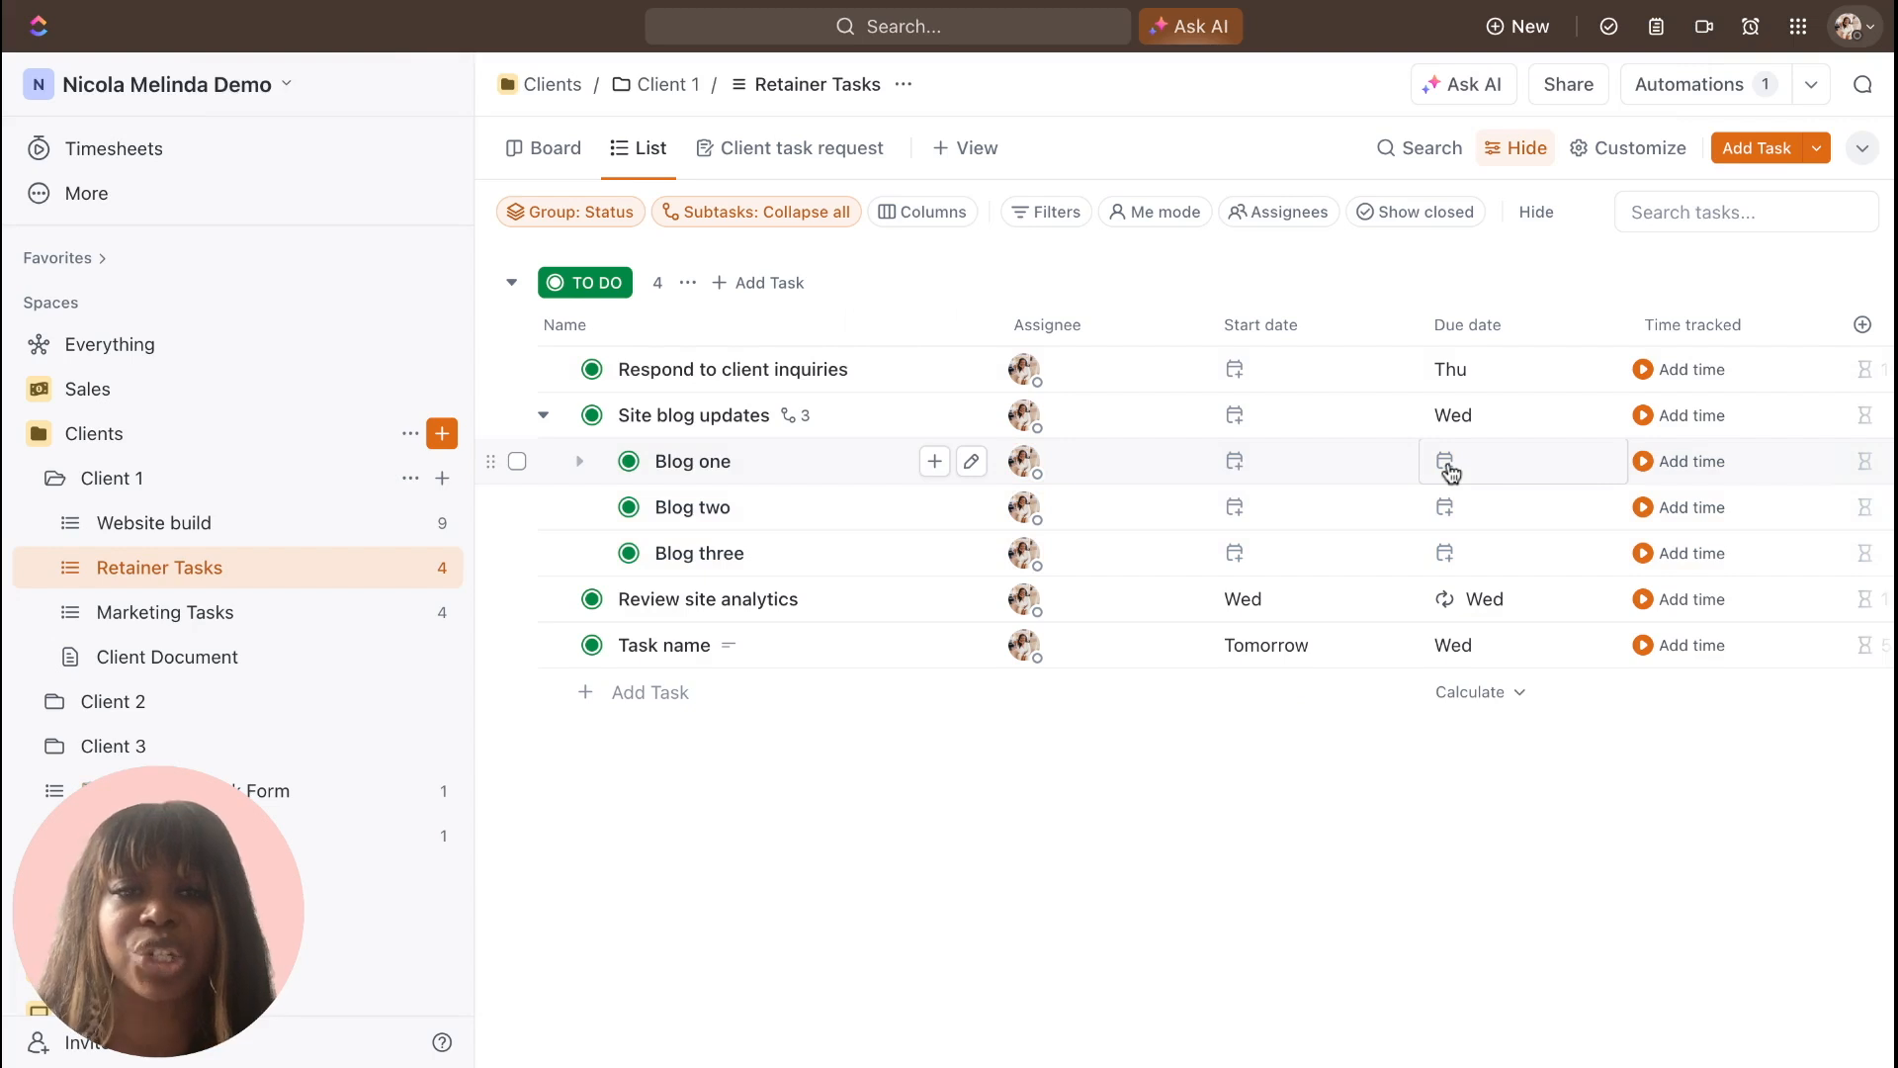
# Set the due dates of Blog one, Blog two and Blog three to Monday, Tuesday and Wednesday, July 8, 9 and 10.
pyautogui.click(1446, 465)
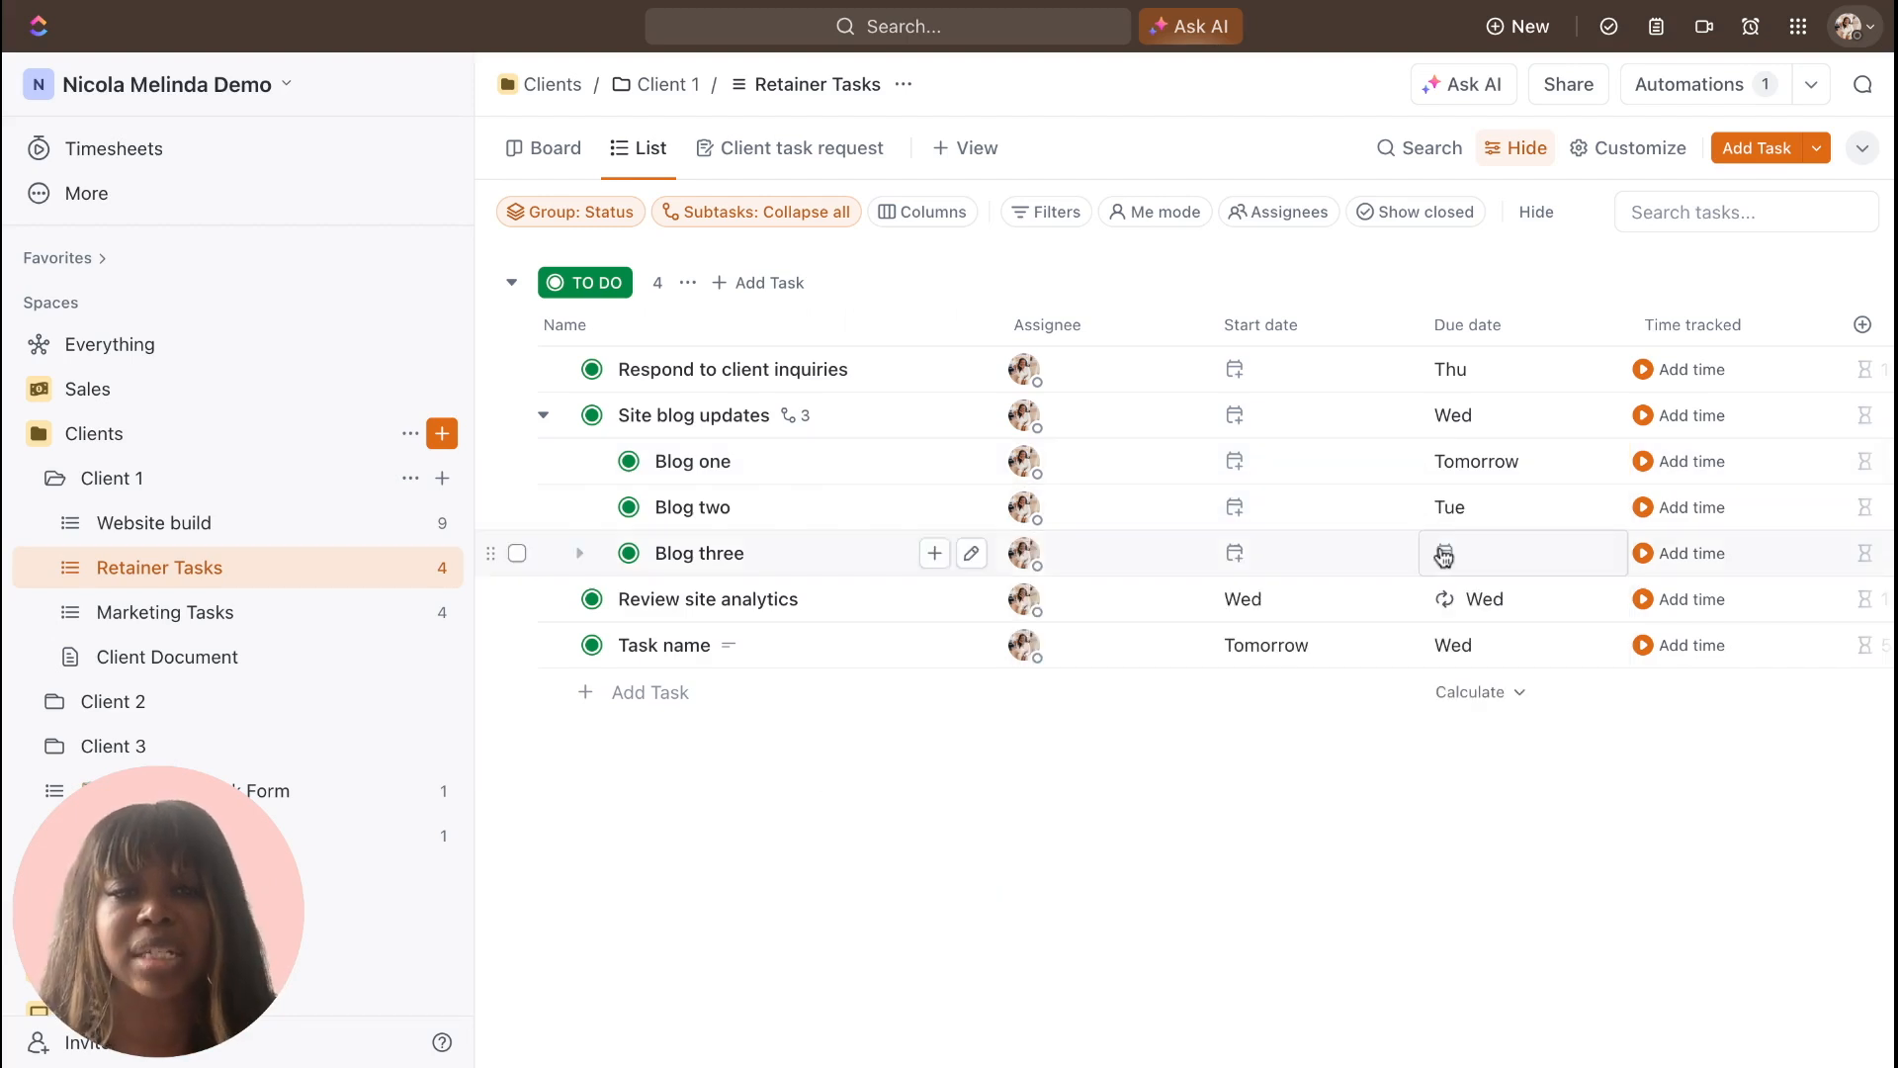
pyautogui.click(1444, 556)
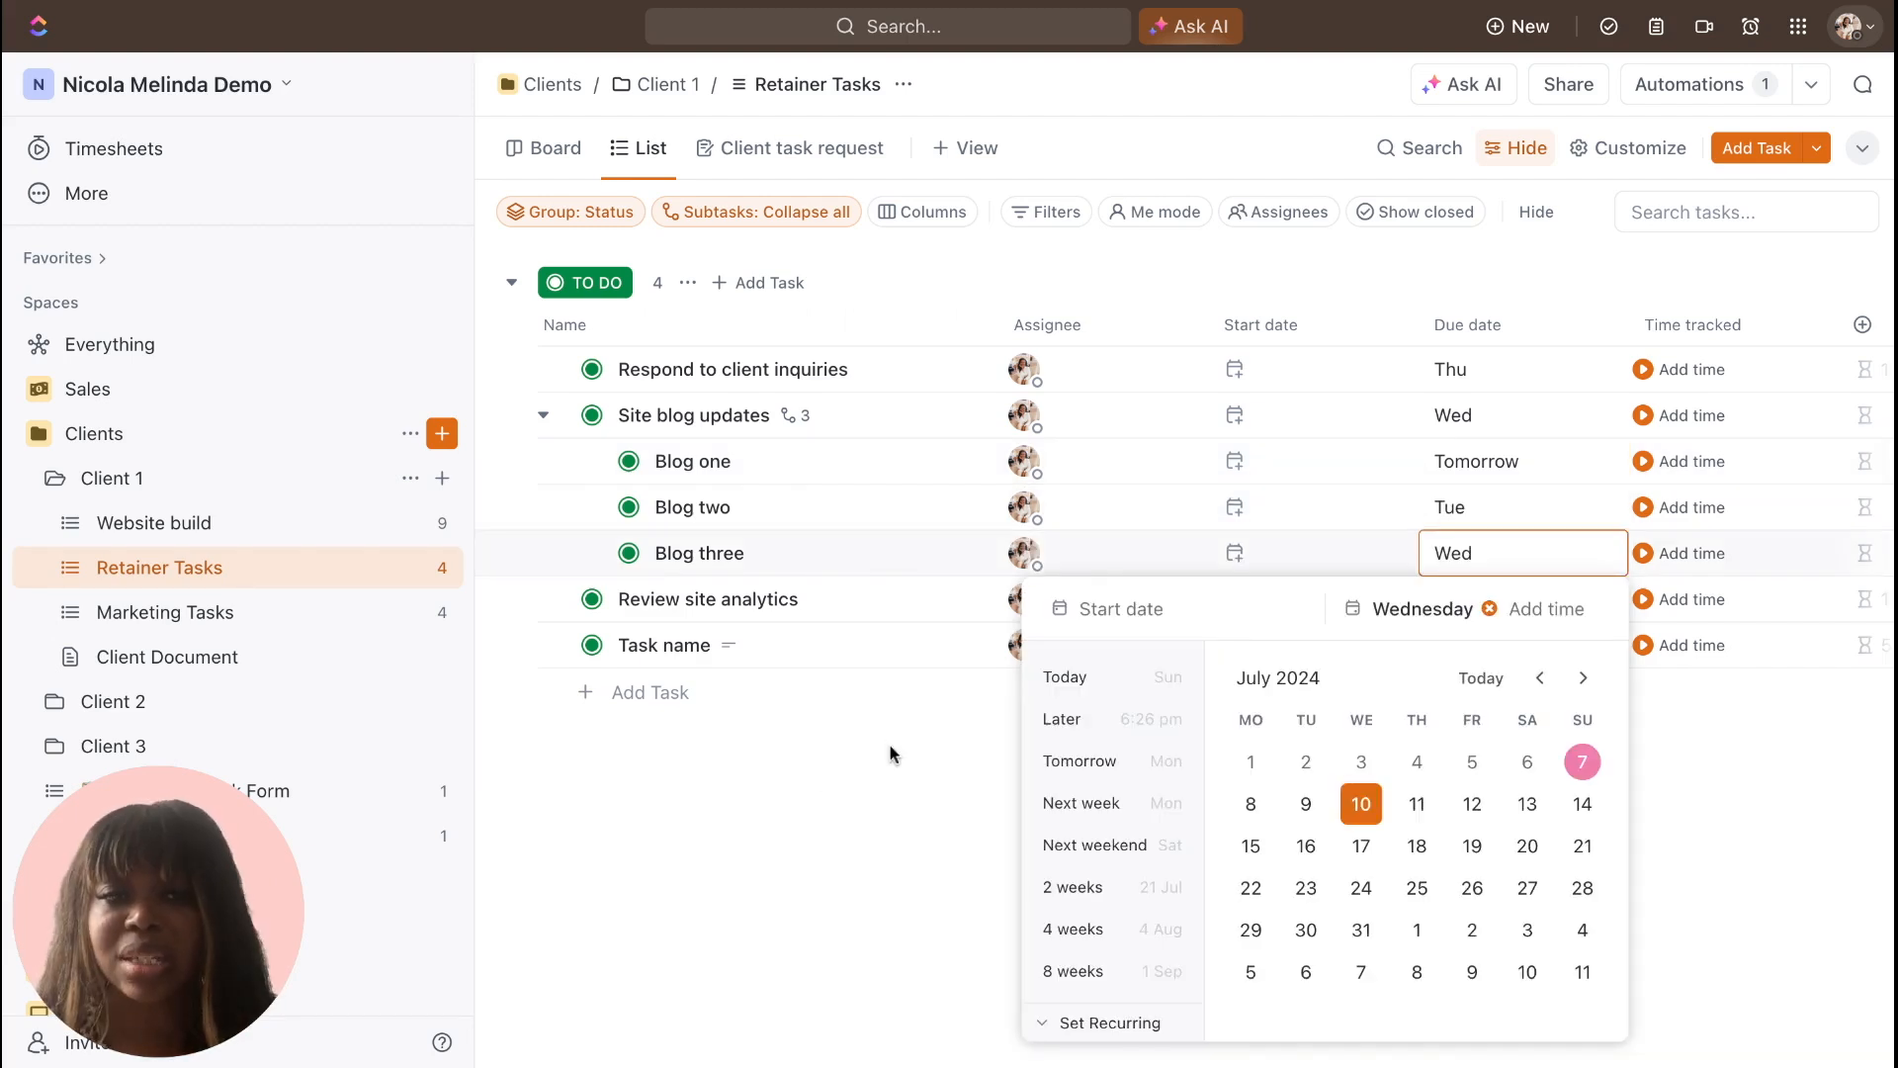
pyautogui.click(1200, 518)
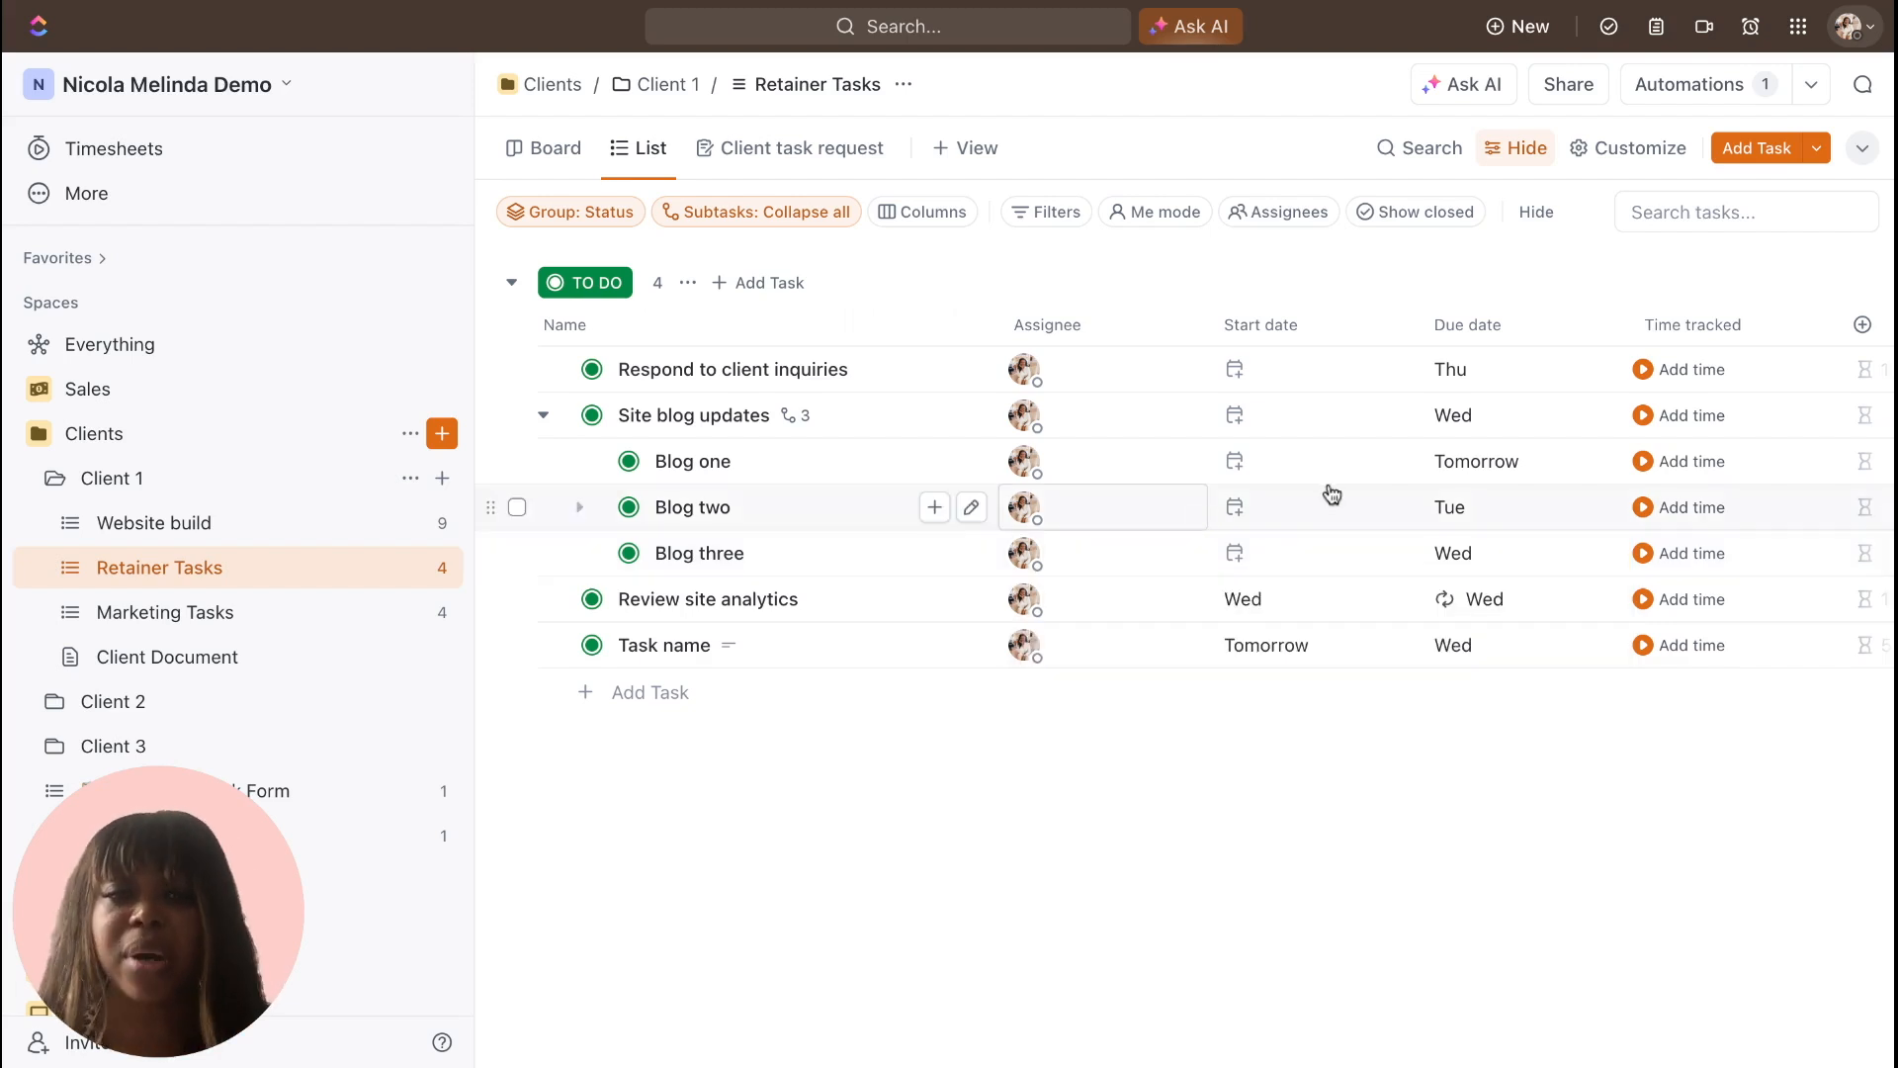
# Set the time estimate of the Blog one subtask to 30 minutes, leaving the parent task's own estimate empty.
pyautogui.hscroll(5, 1333, 495)
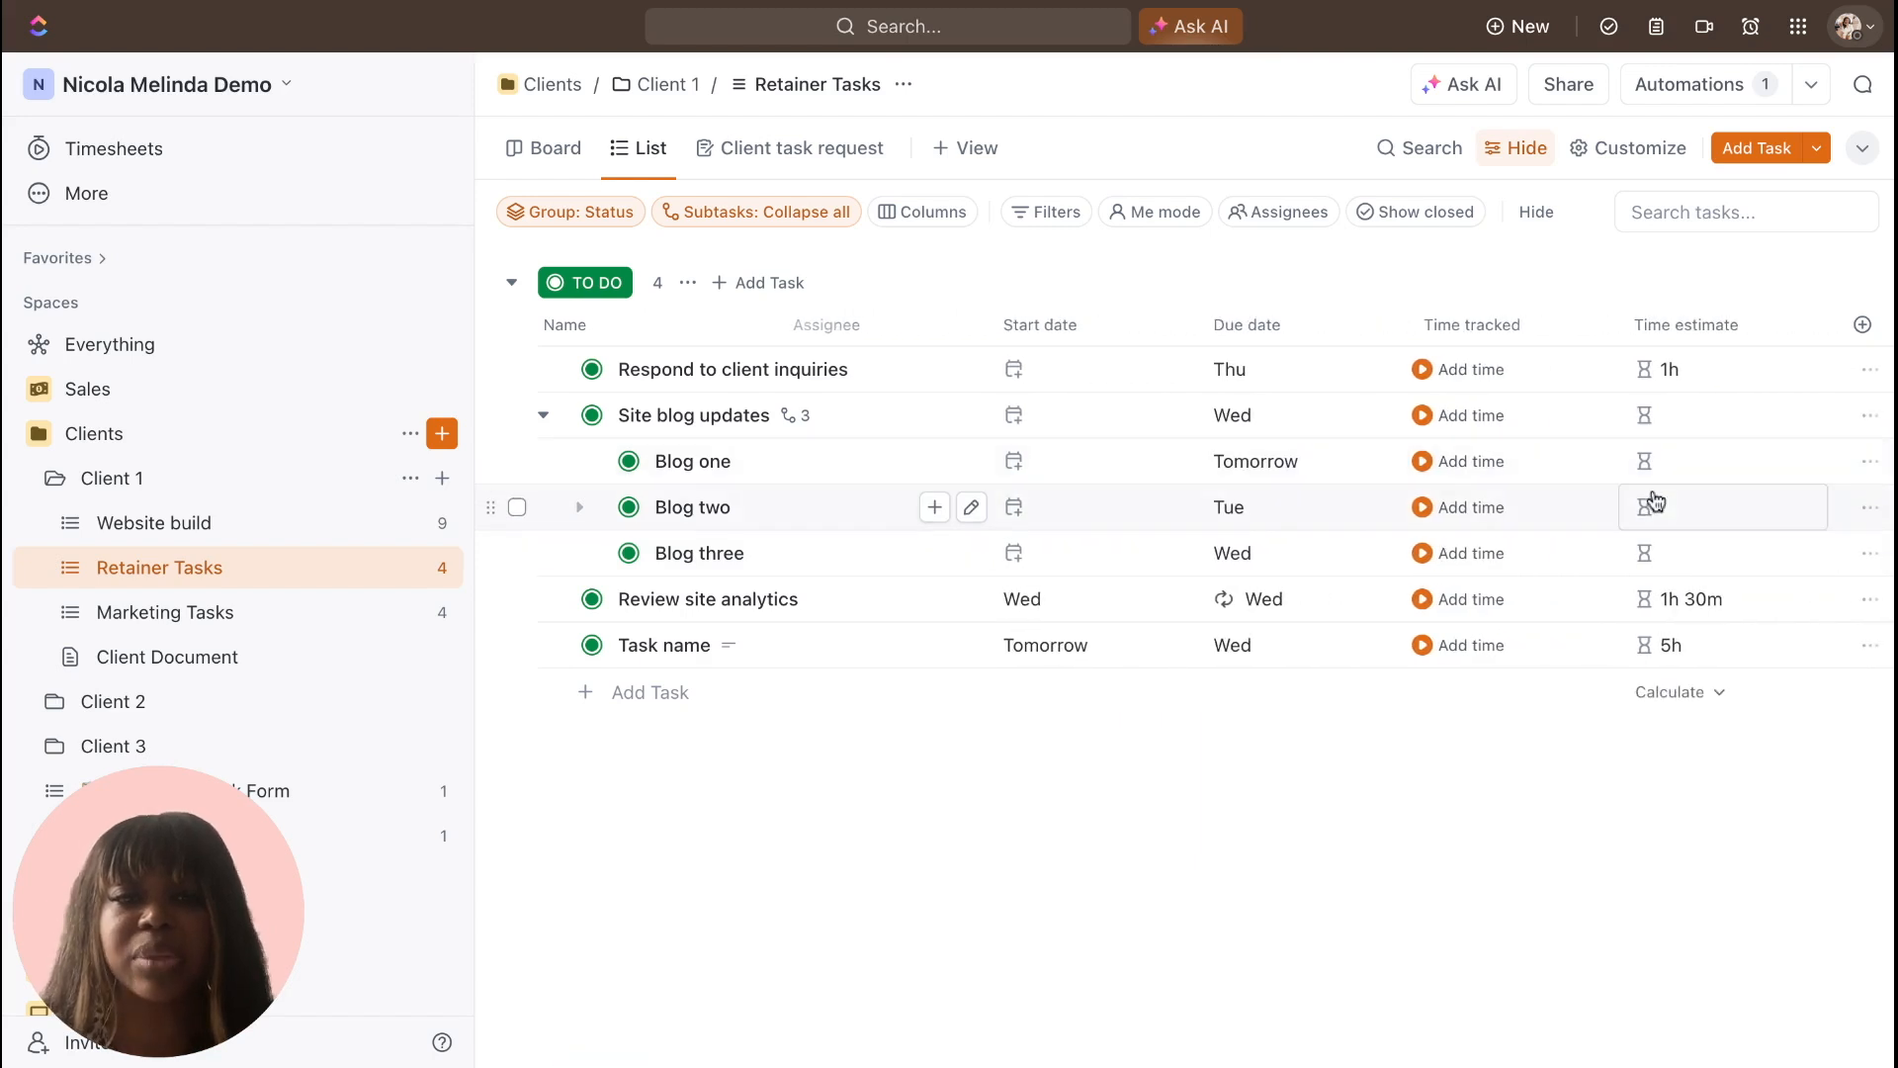
pyautogui.click(1678, 426)
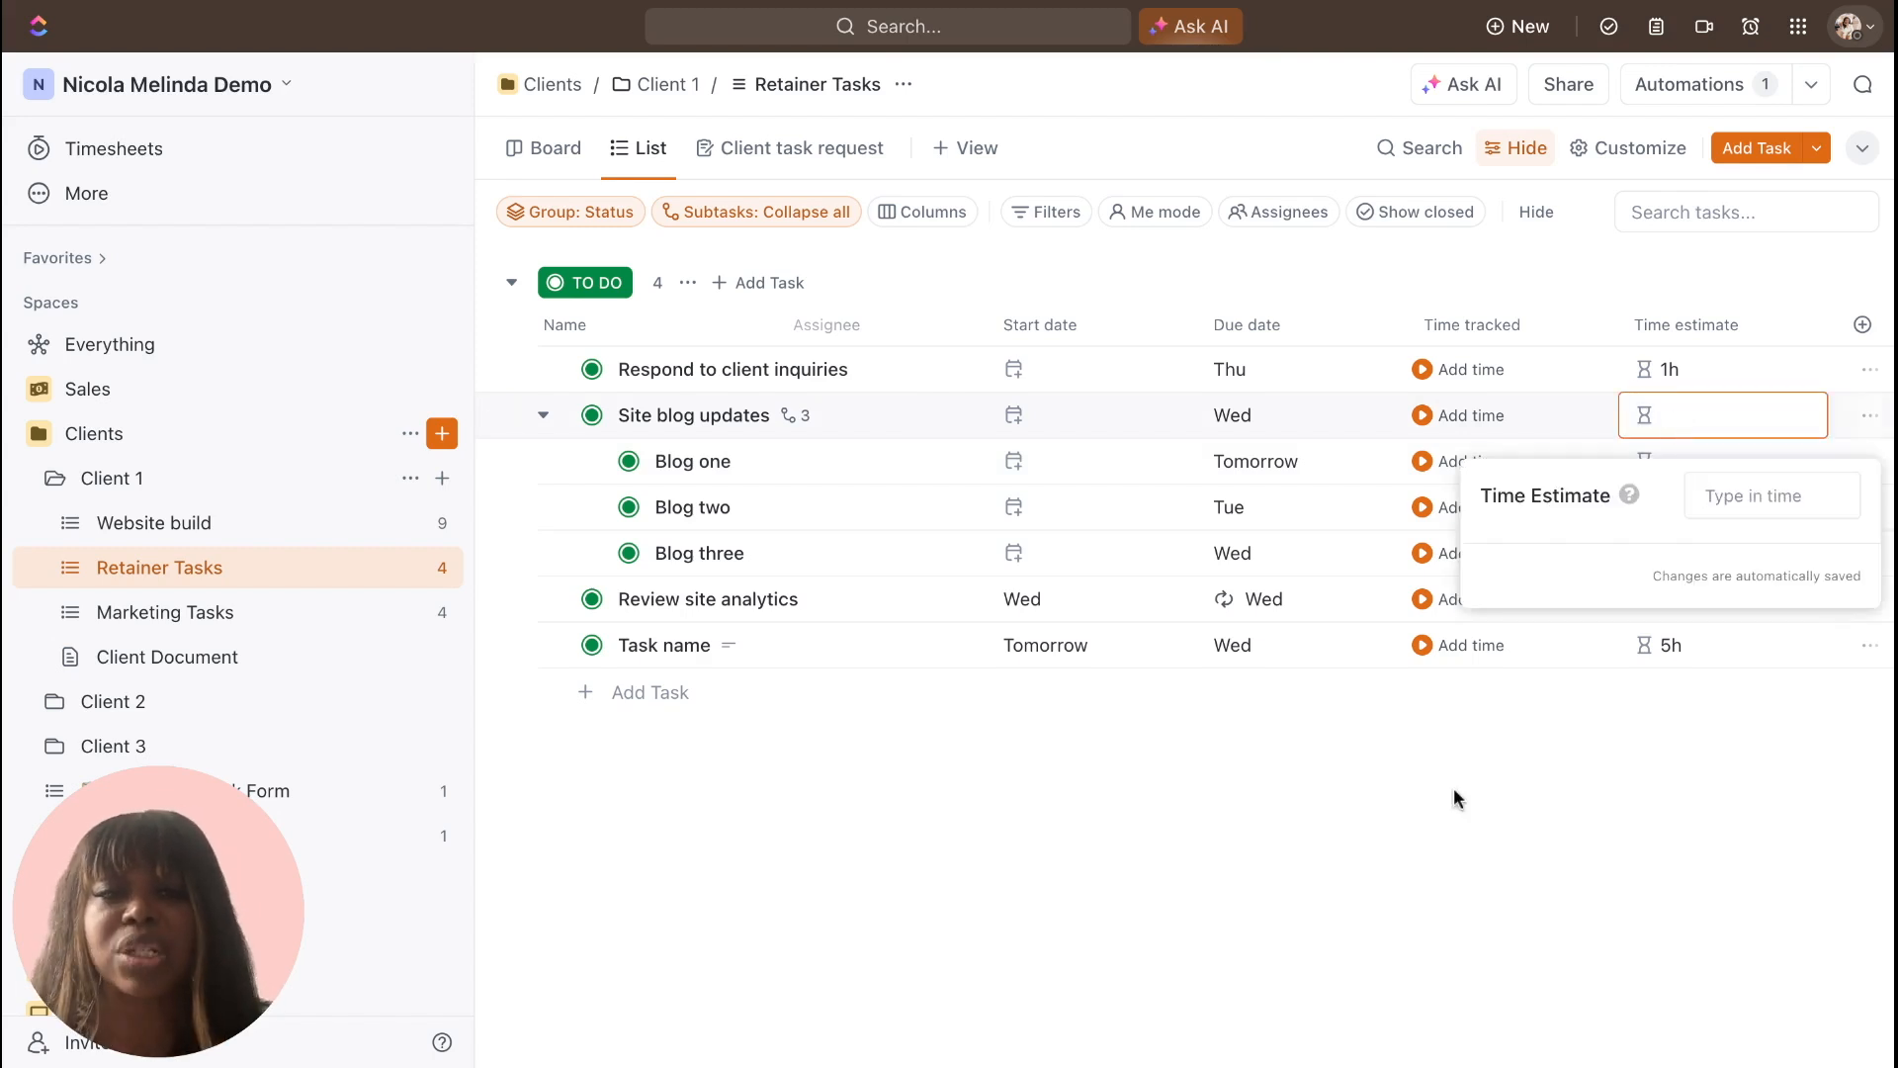
pyautogui.click(1683, 455)
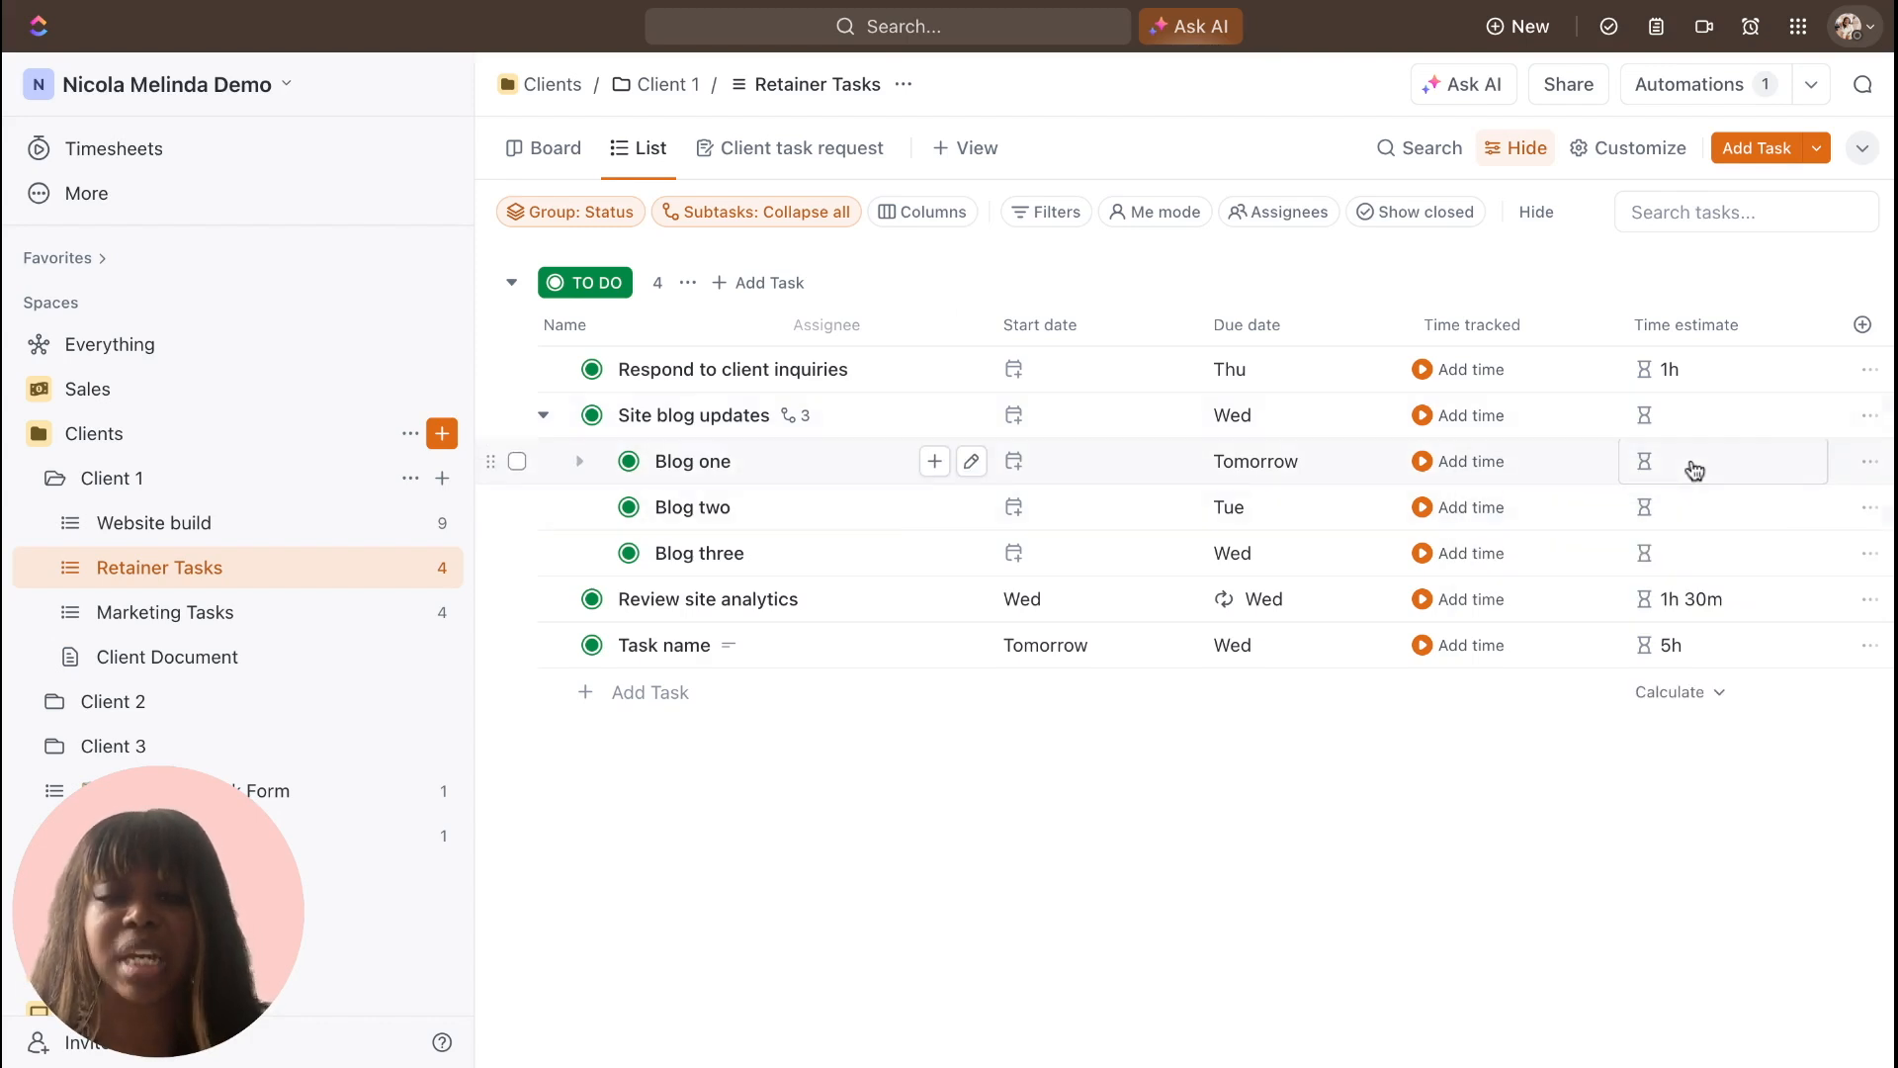
pyautogui.click(1695, 470)
pyautogui.write('30mins')
pyautogui.click(1697, 613)
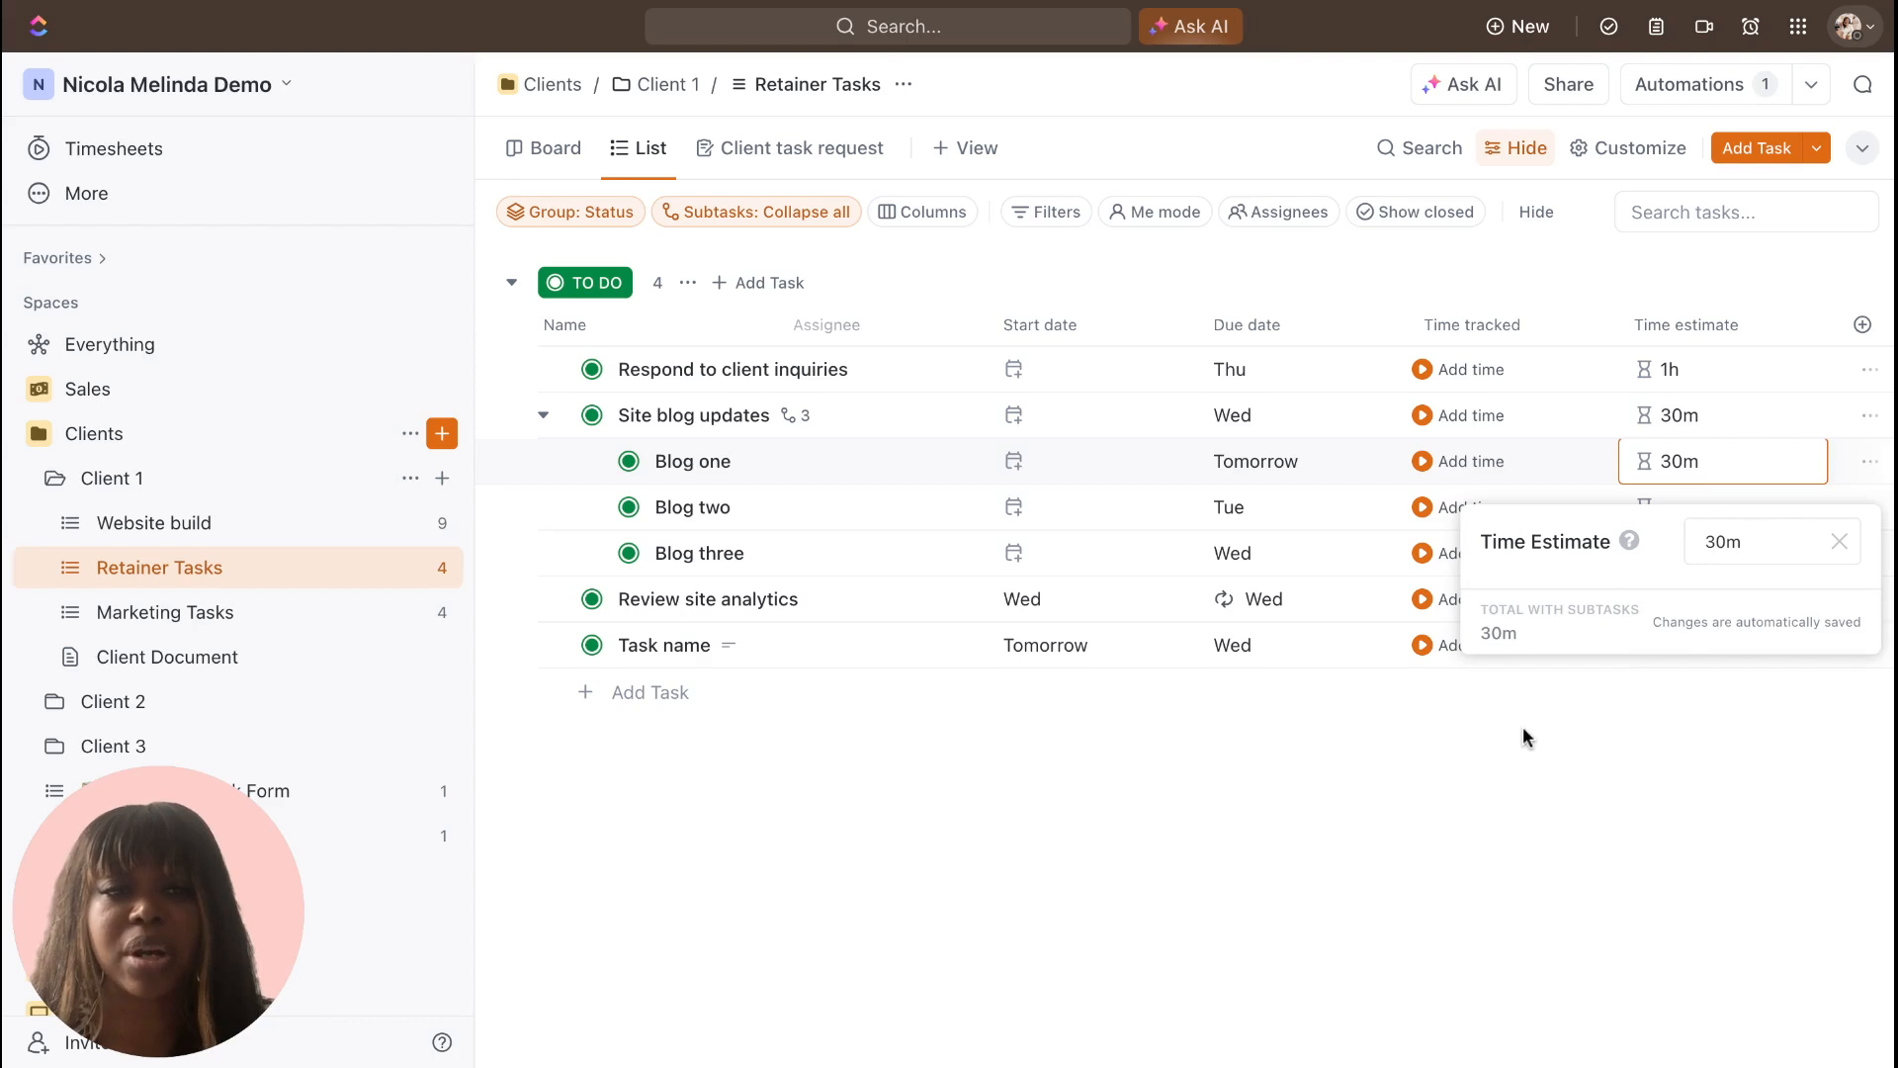
# Set the time estimates of the Blog two and Blog three subtasks to 30 minutes each.
pyautogui.click(1669, 425)
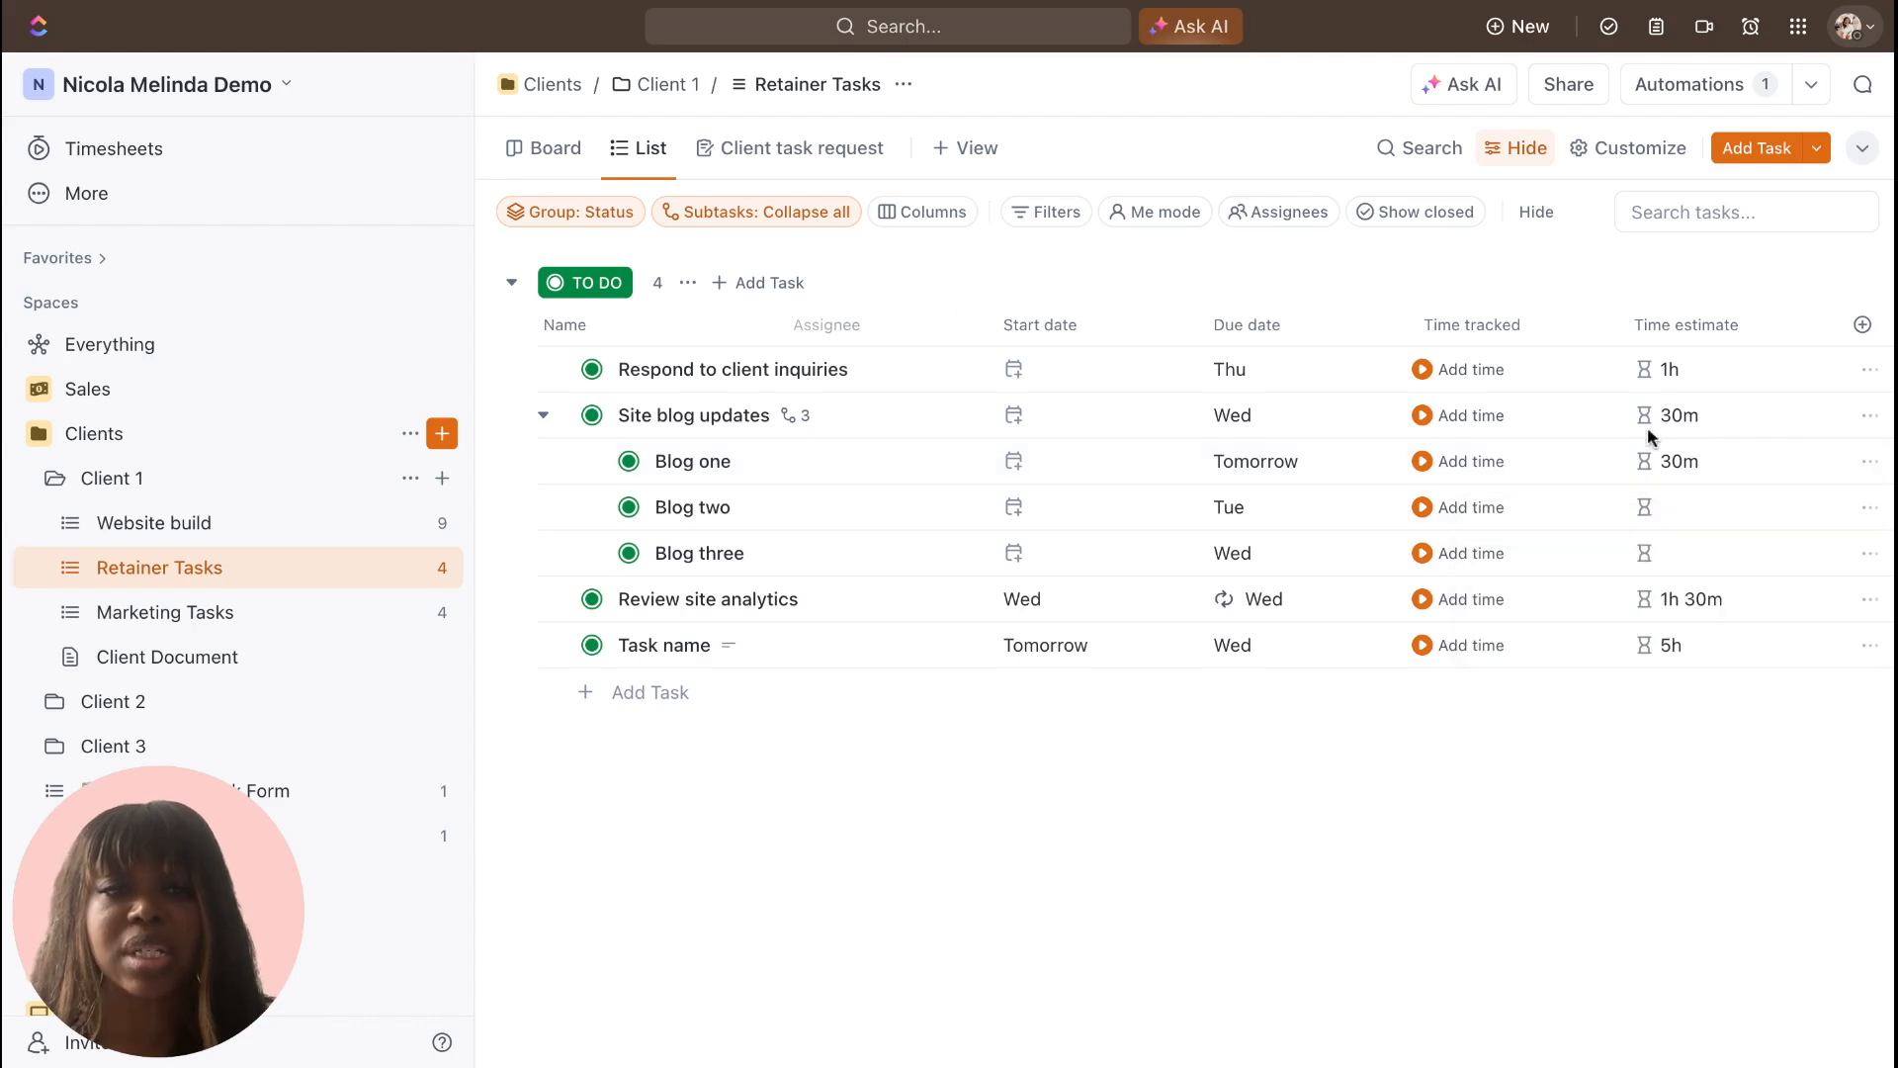
pyautogui.click(1671, 512)
pyautogui.write('30min')
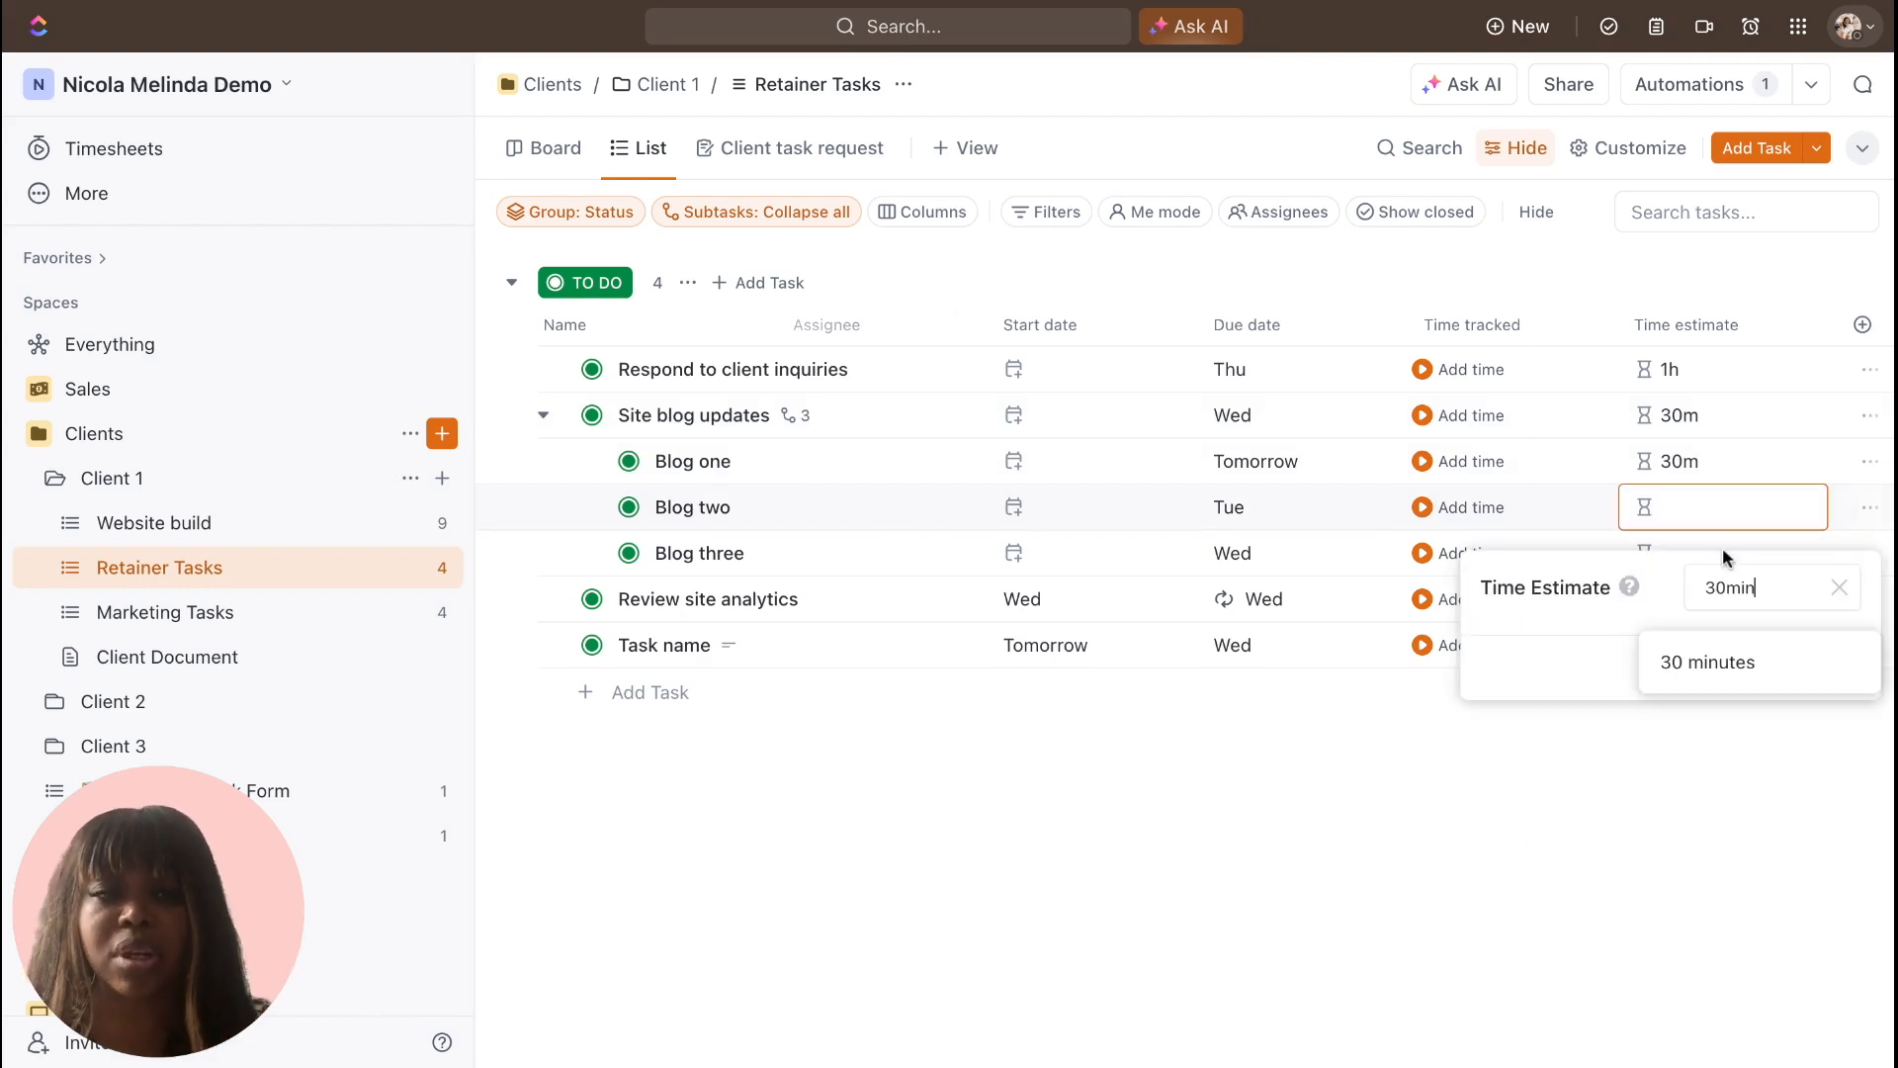
pyautogui.click(1702, 659)
pyautogui.click(1672, 431)
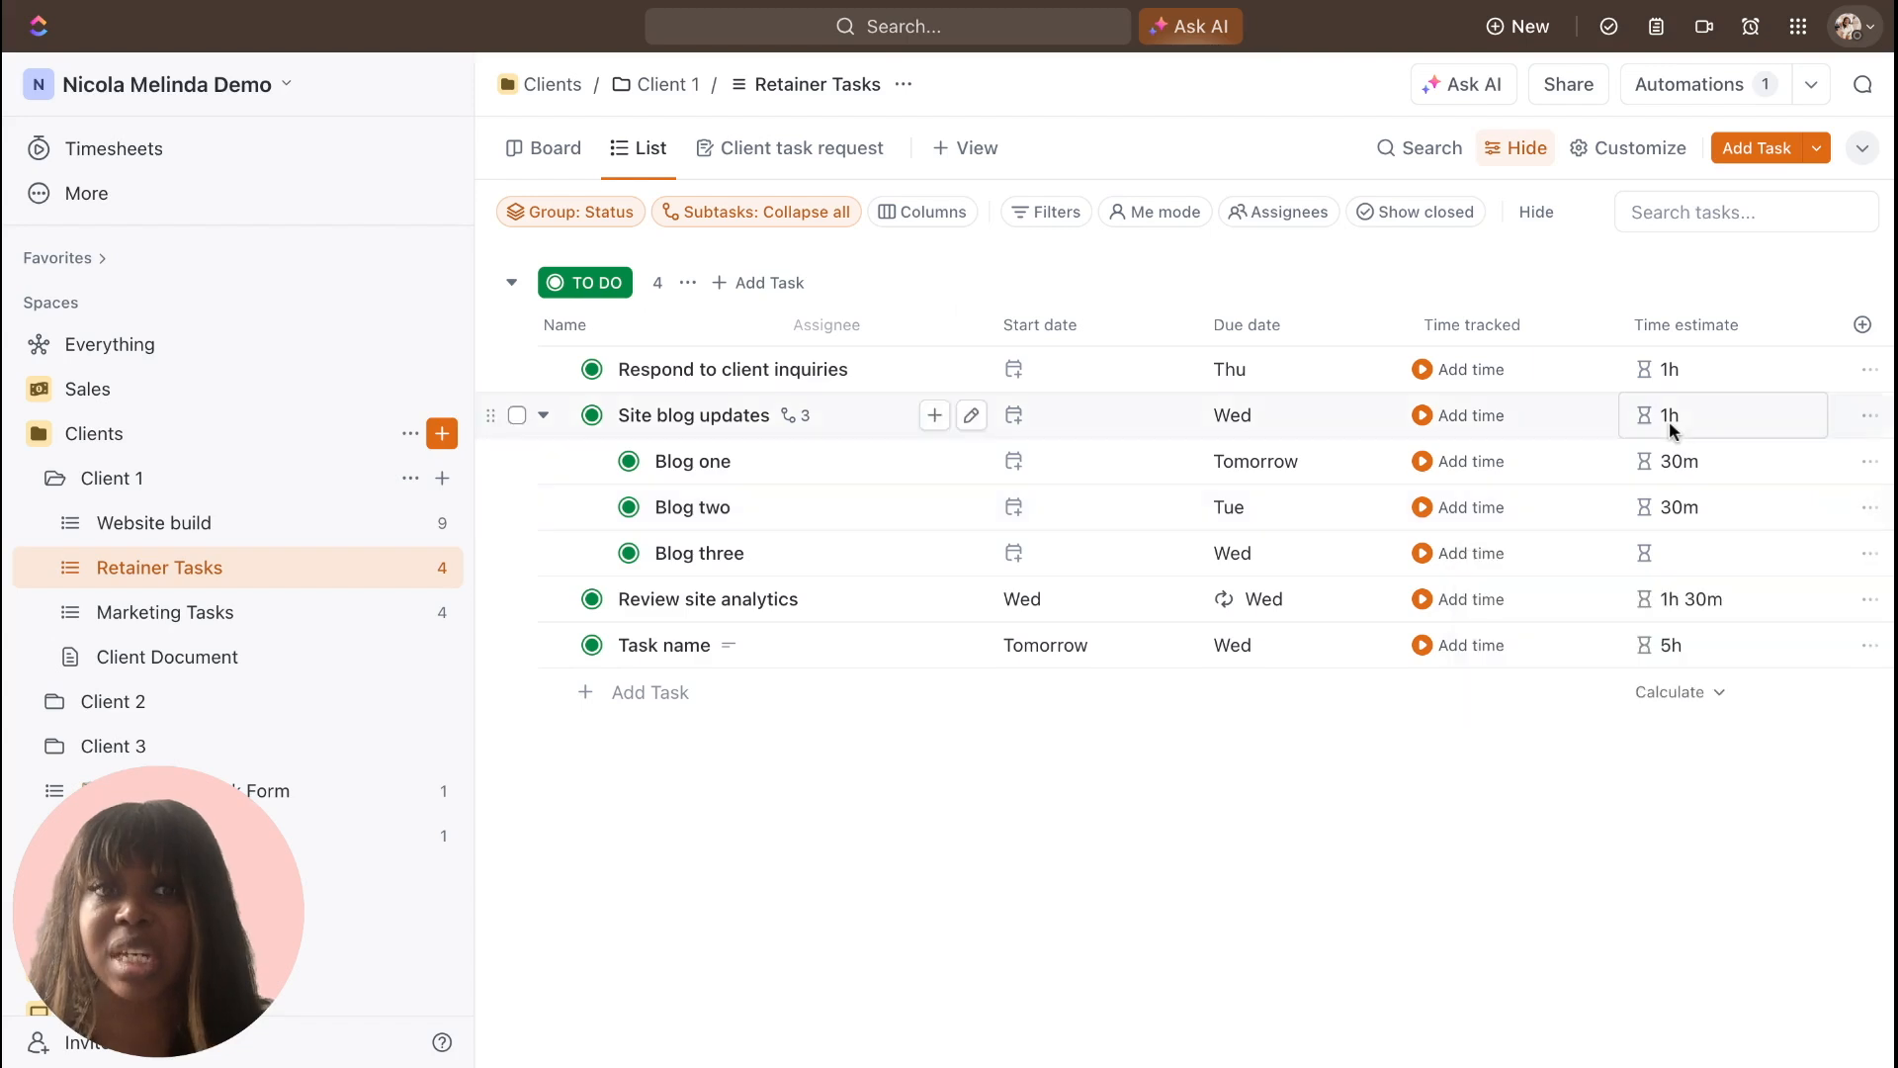
pyautogui.click(1689, 569)
pyautogui.write('30m')
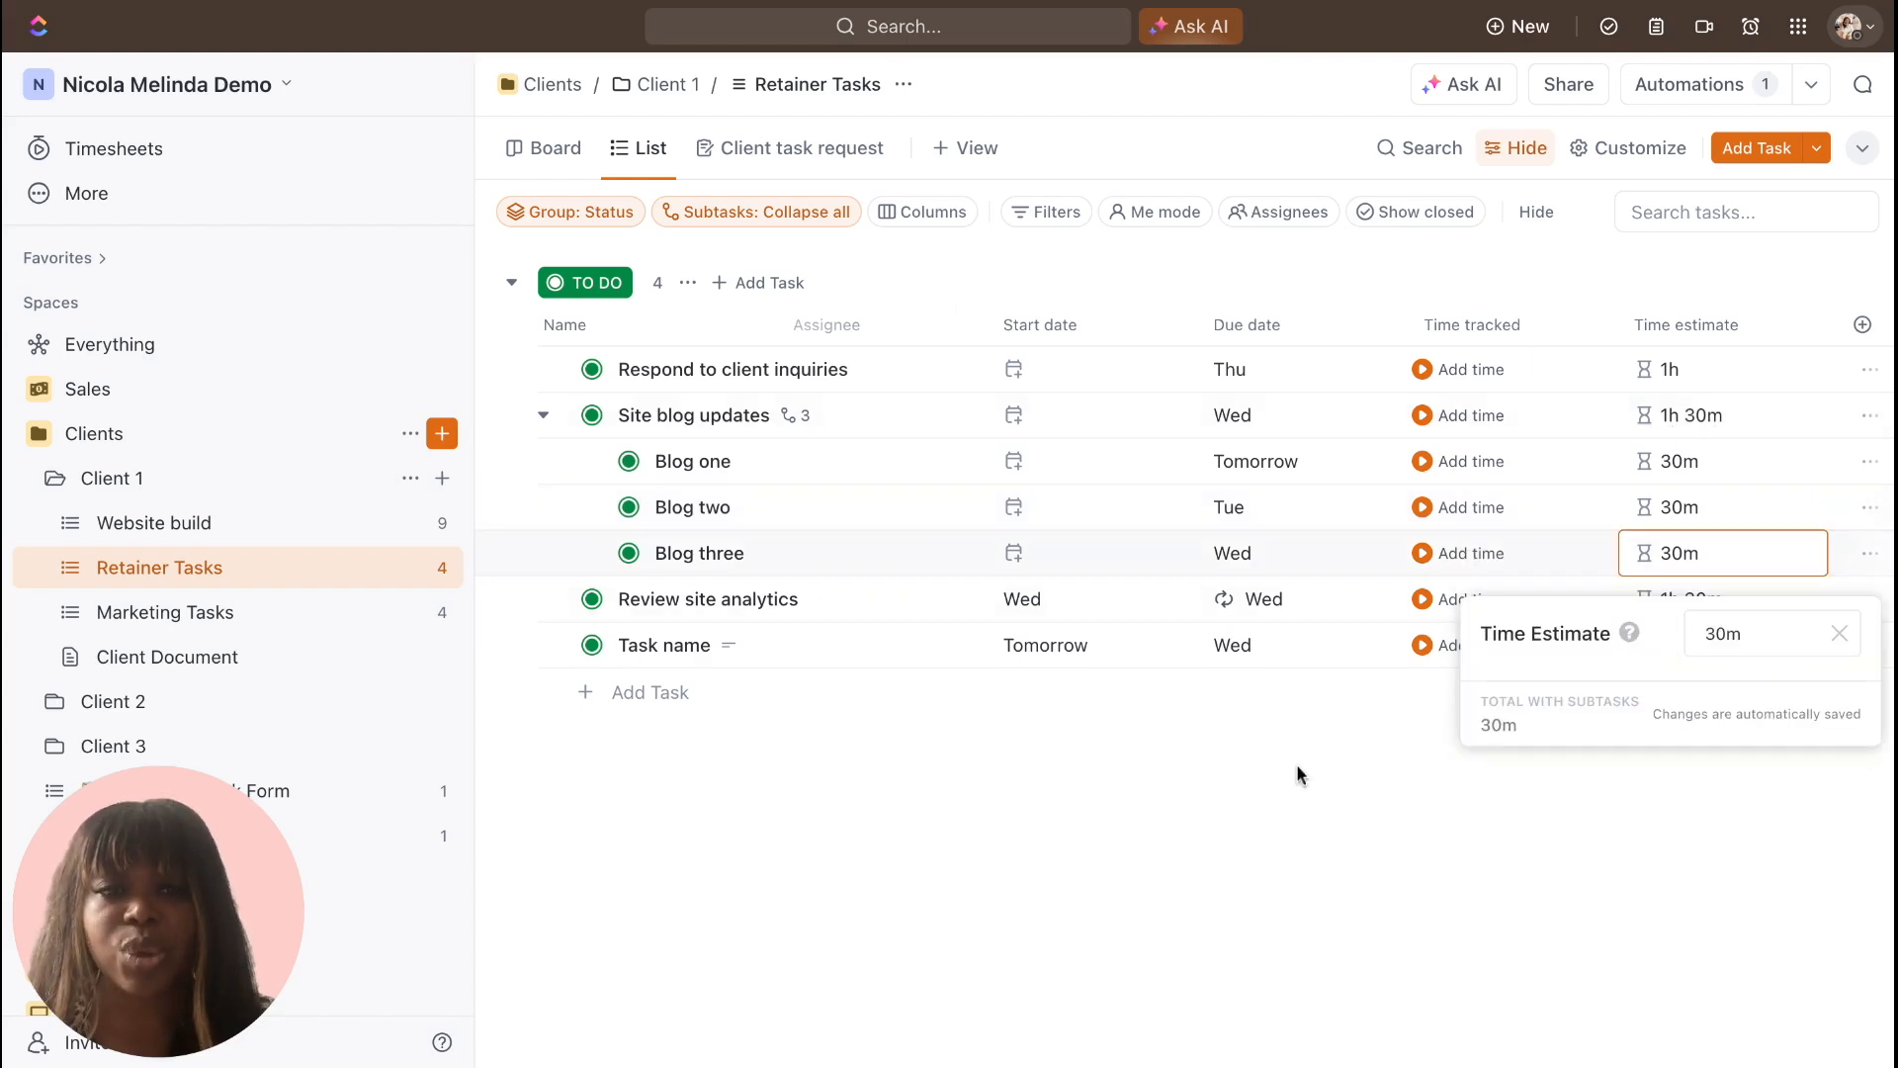
pyautogui.click(1688, 438)
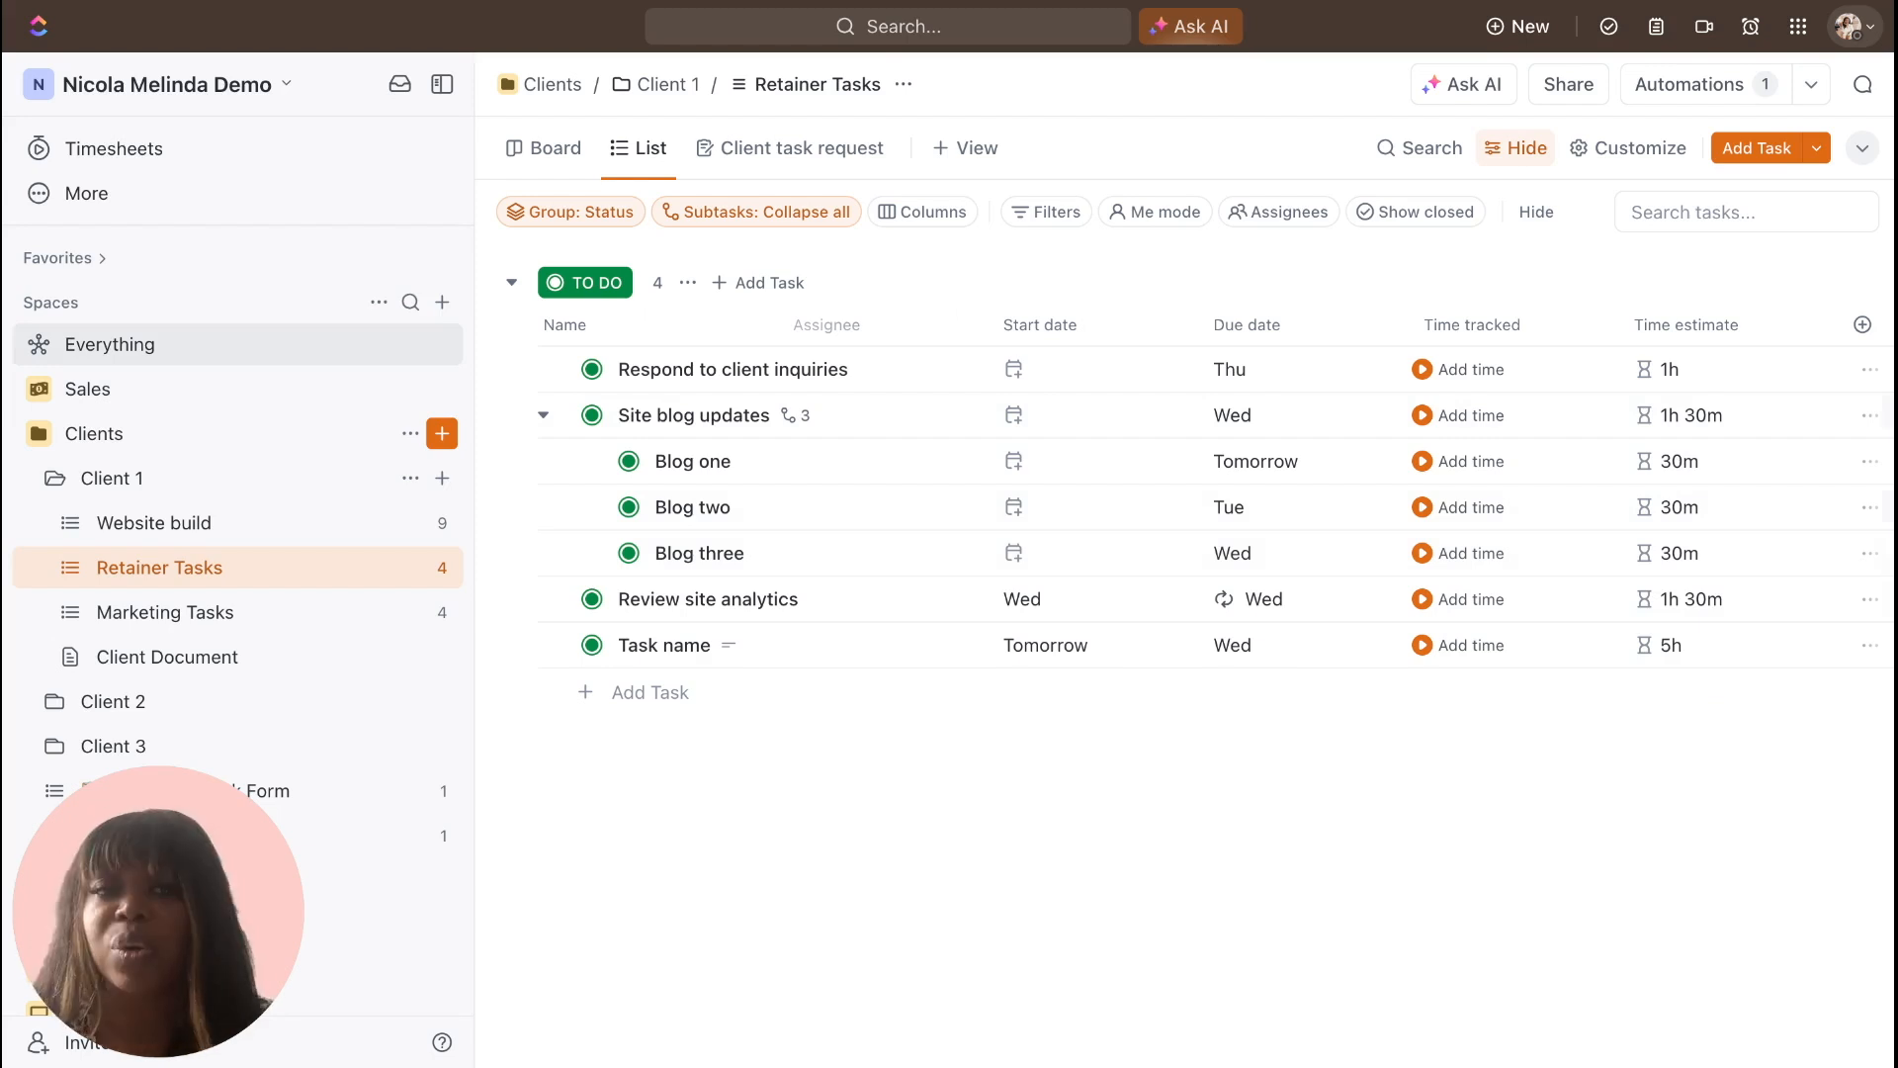
# Go to the Everything Workload view for July 8–14, expand the assignee's tasks, and examine each day's scheduled time against capacity.
pyautogui.click(111, 345)
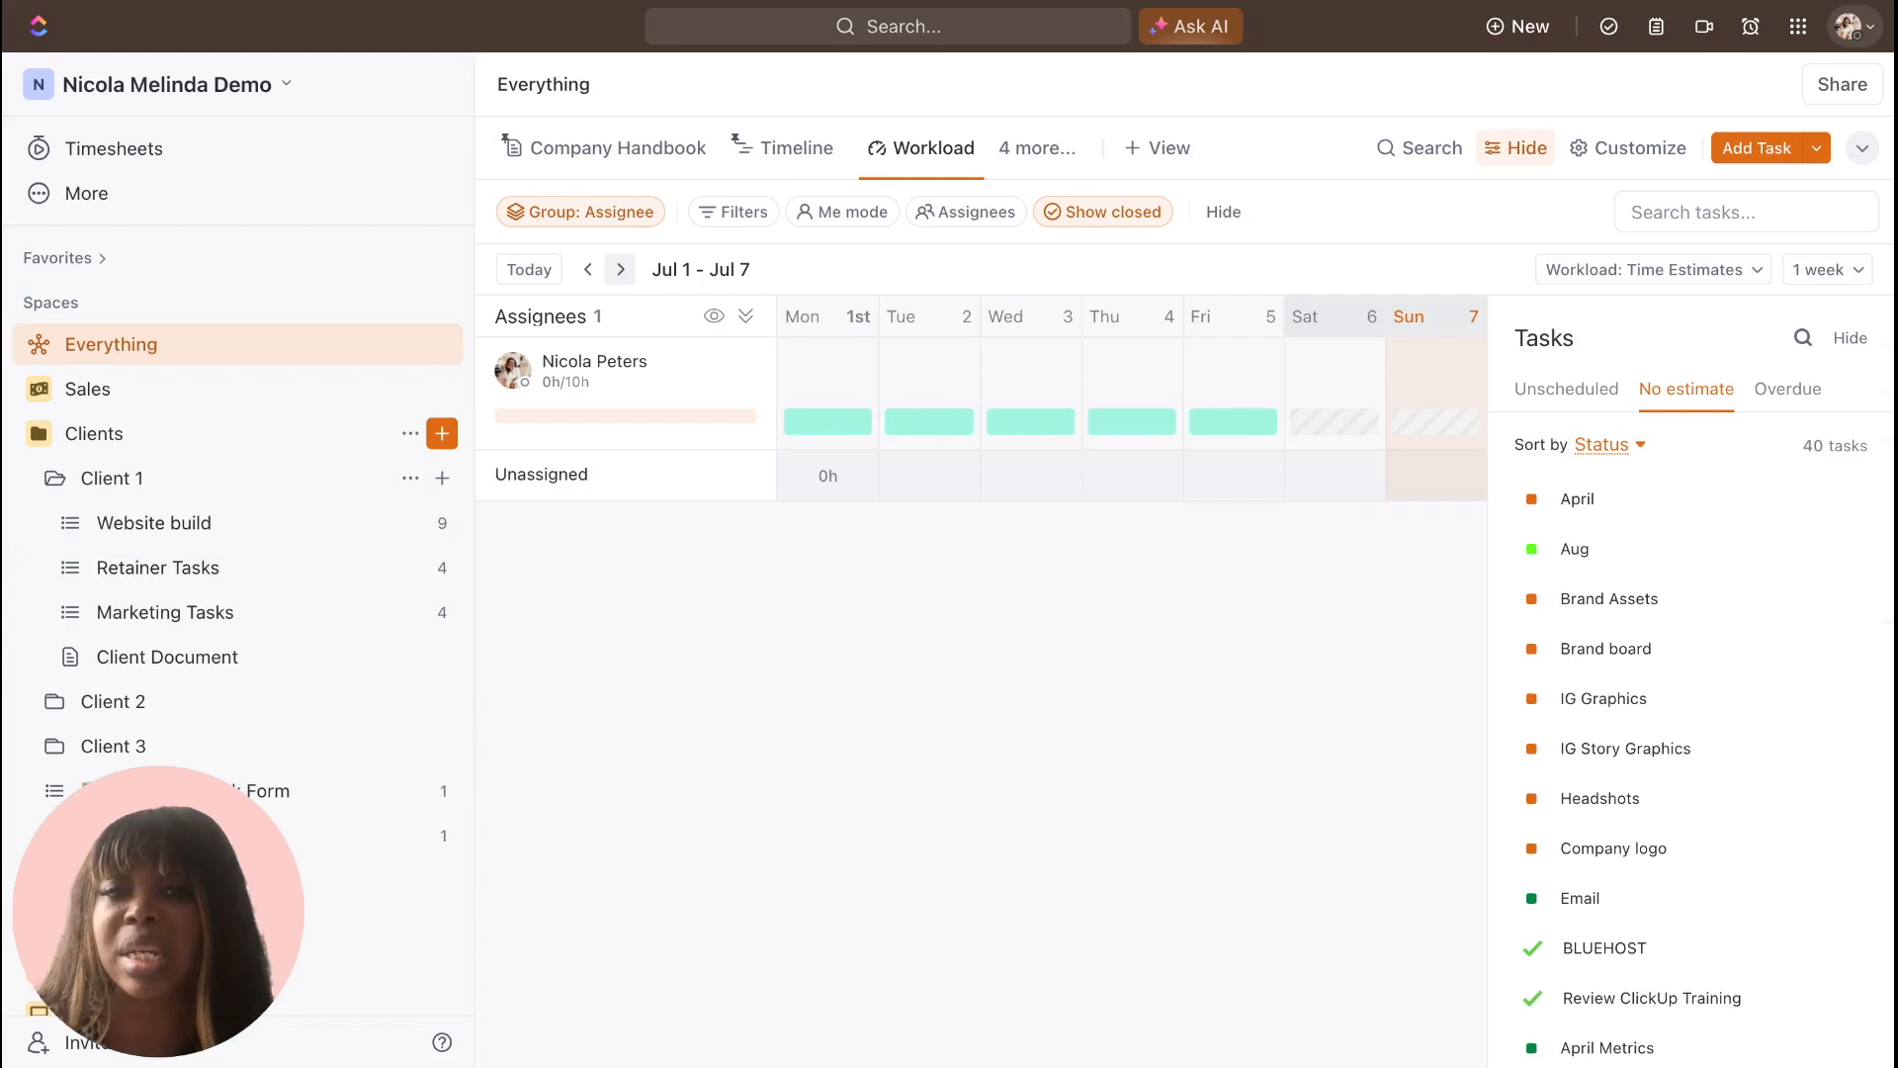
pyautogui.click(620, 269)
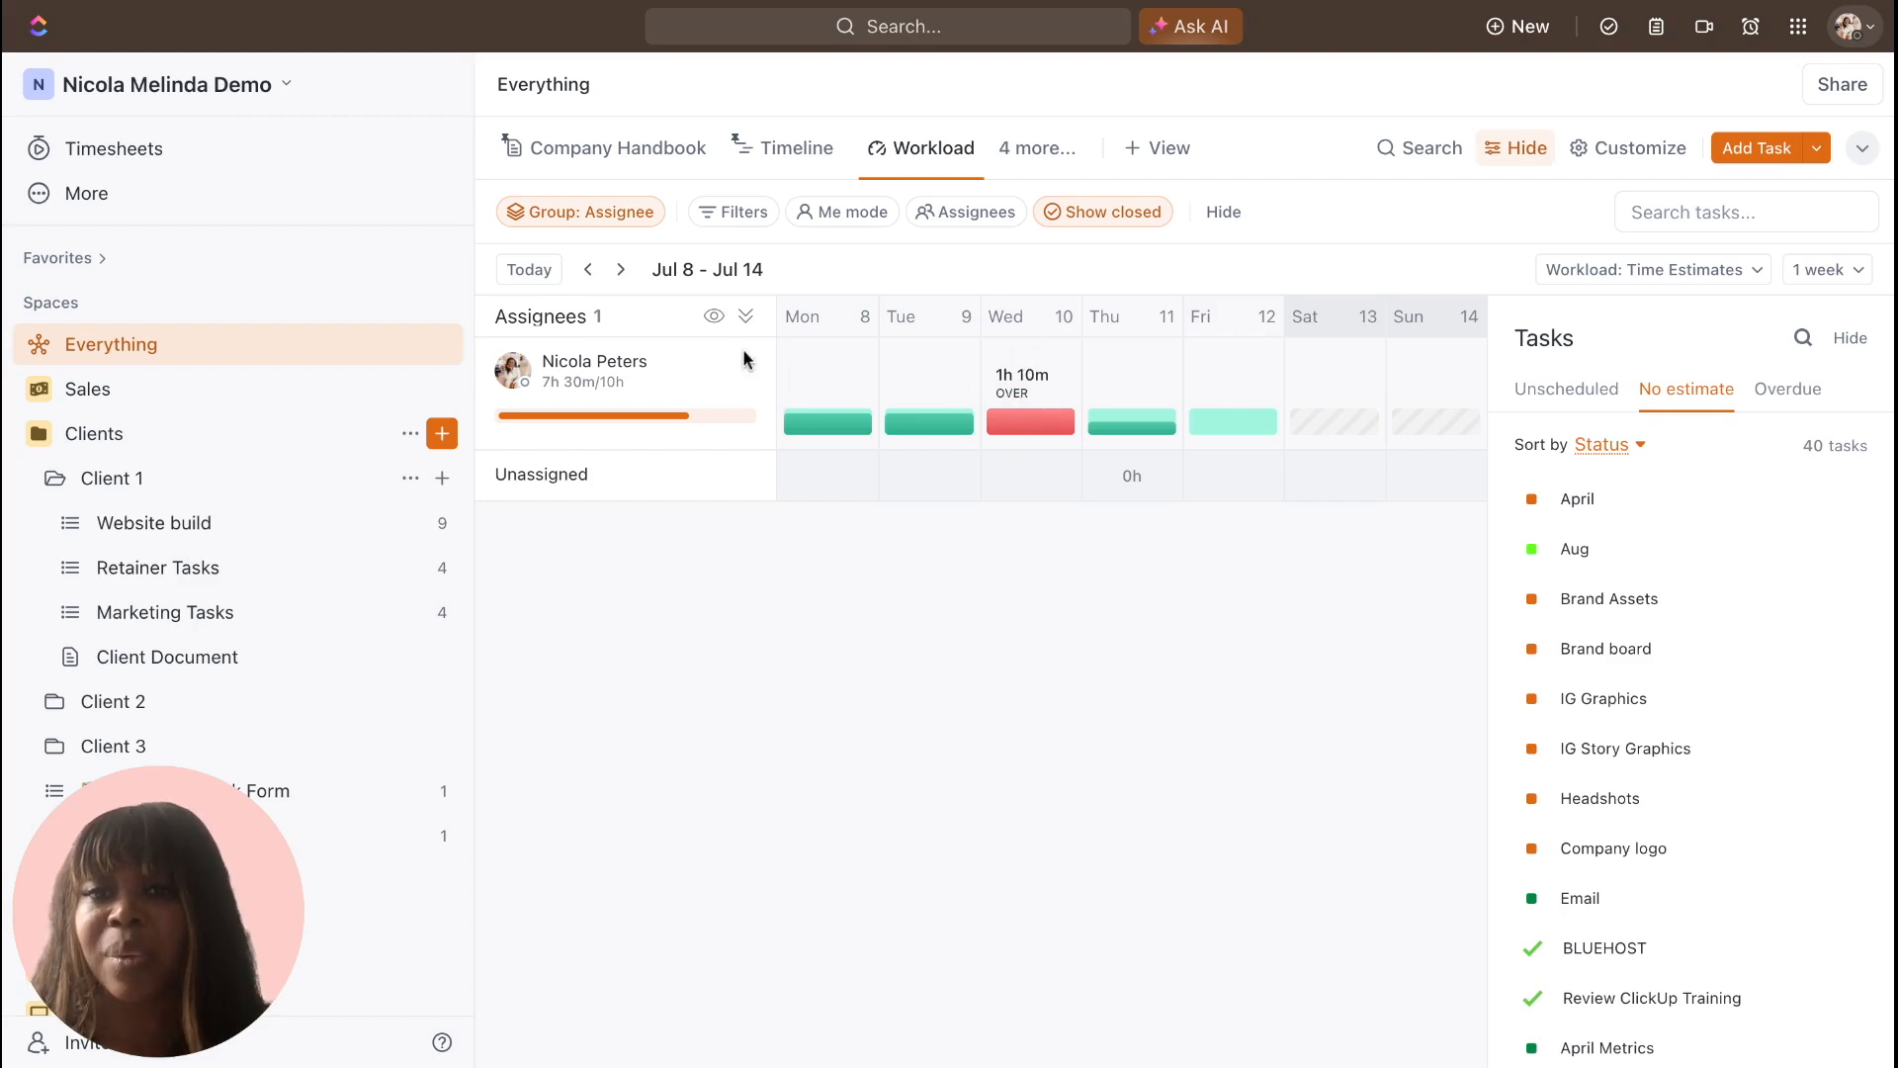
pyautogui.click(825, 429)
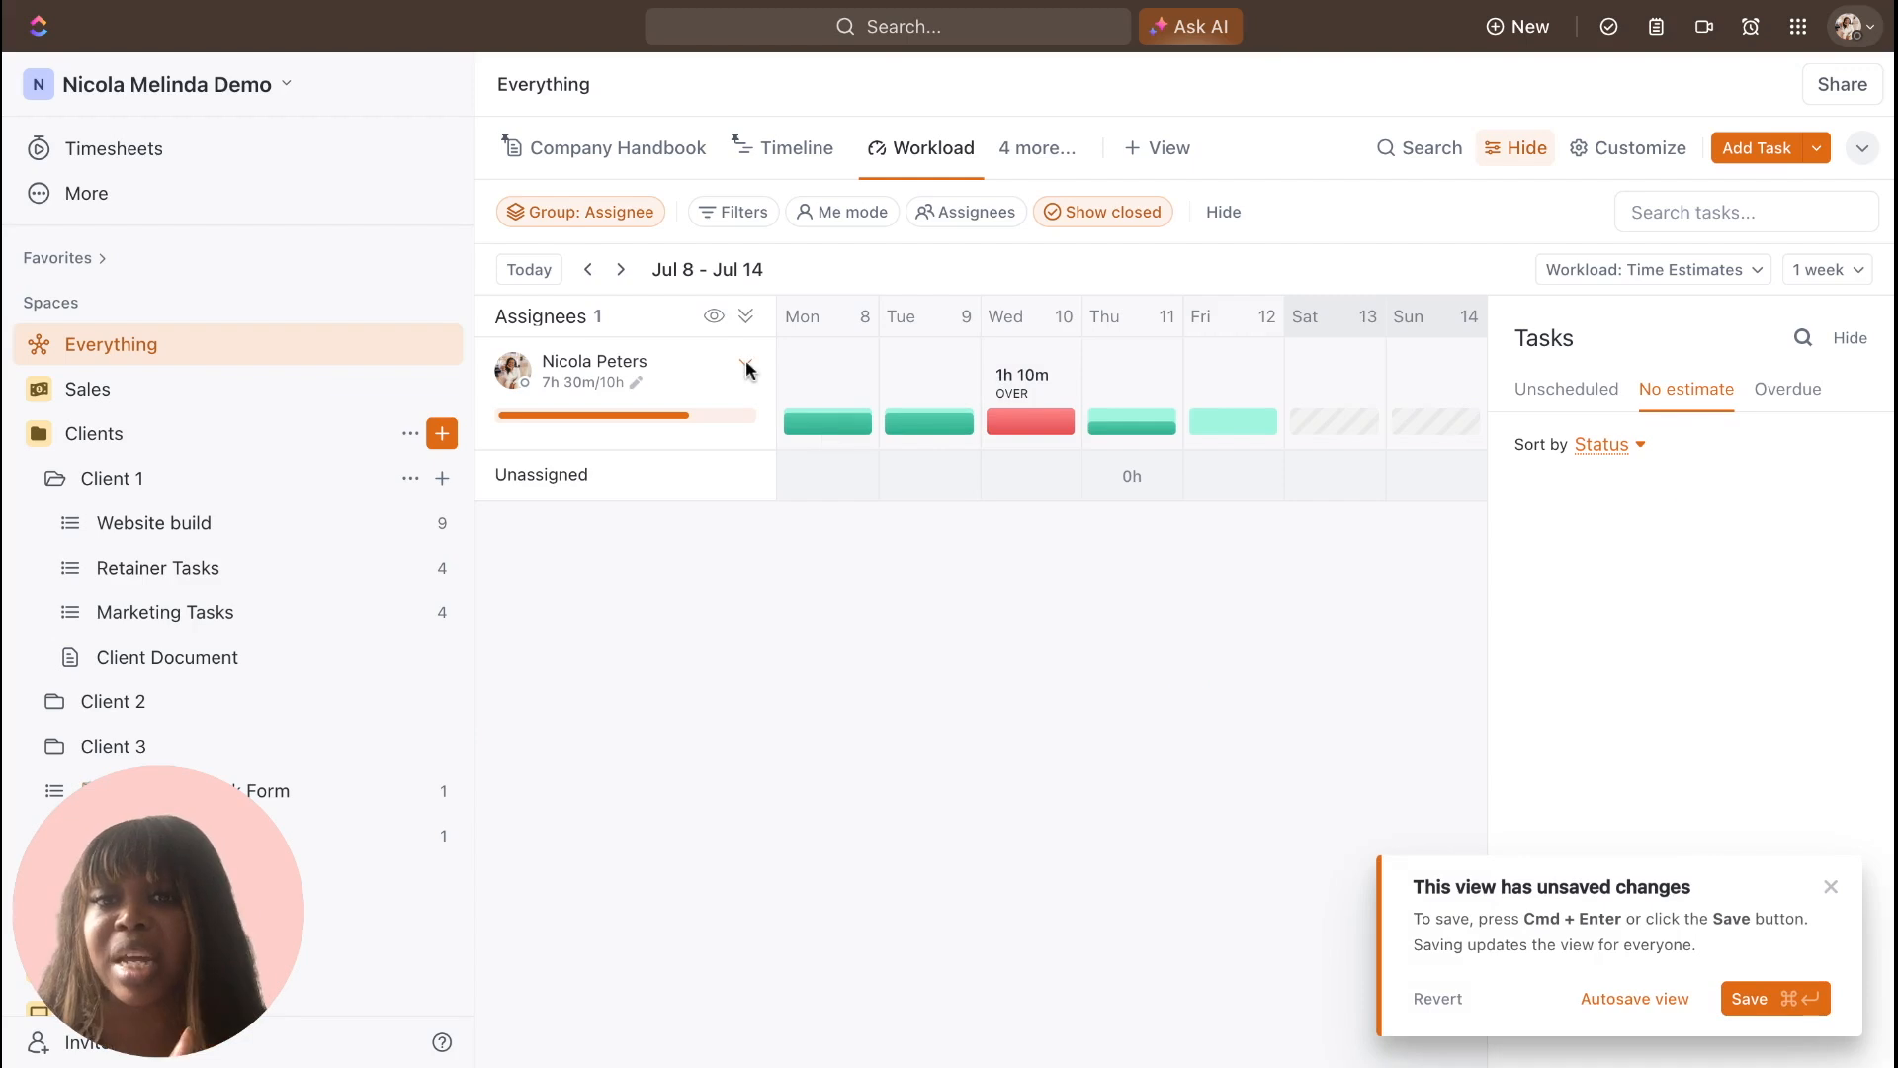
pyautogui.click(746, 368)
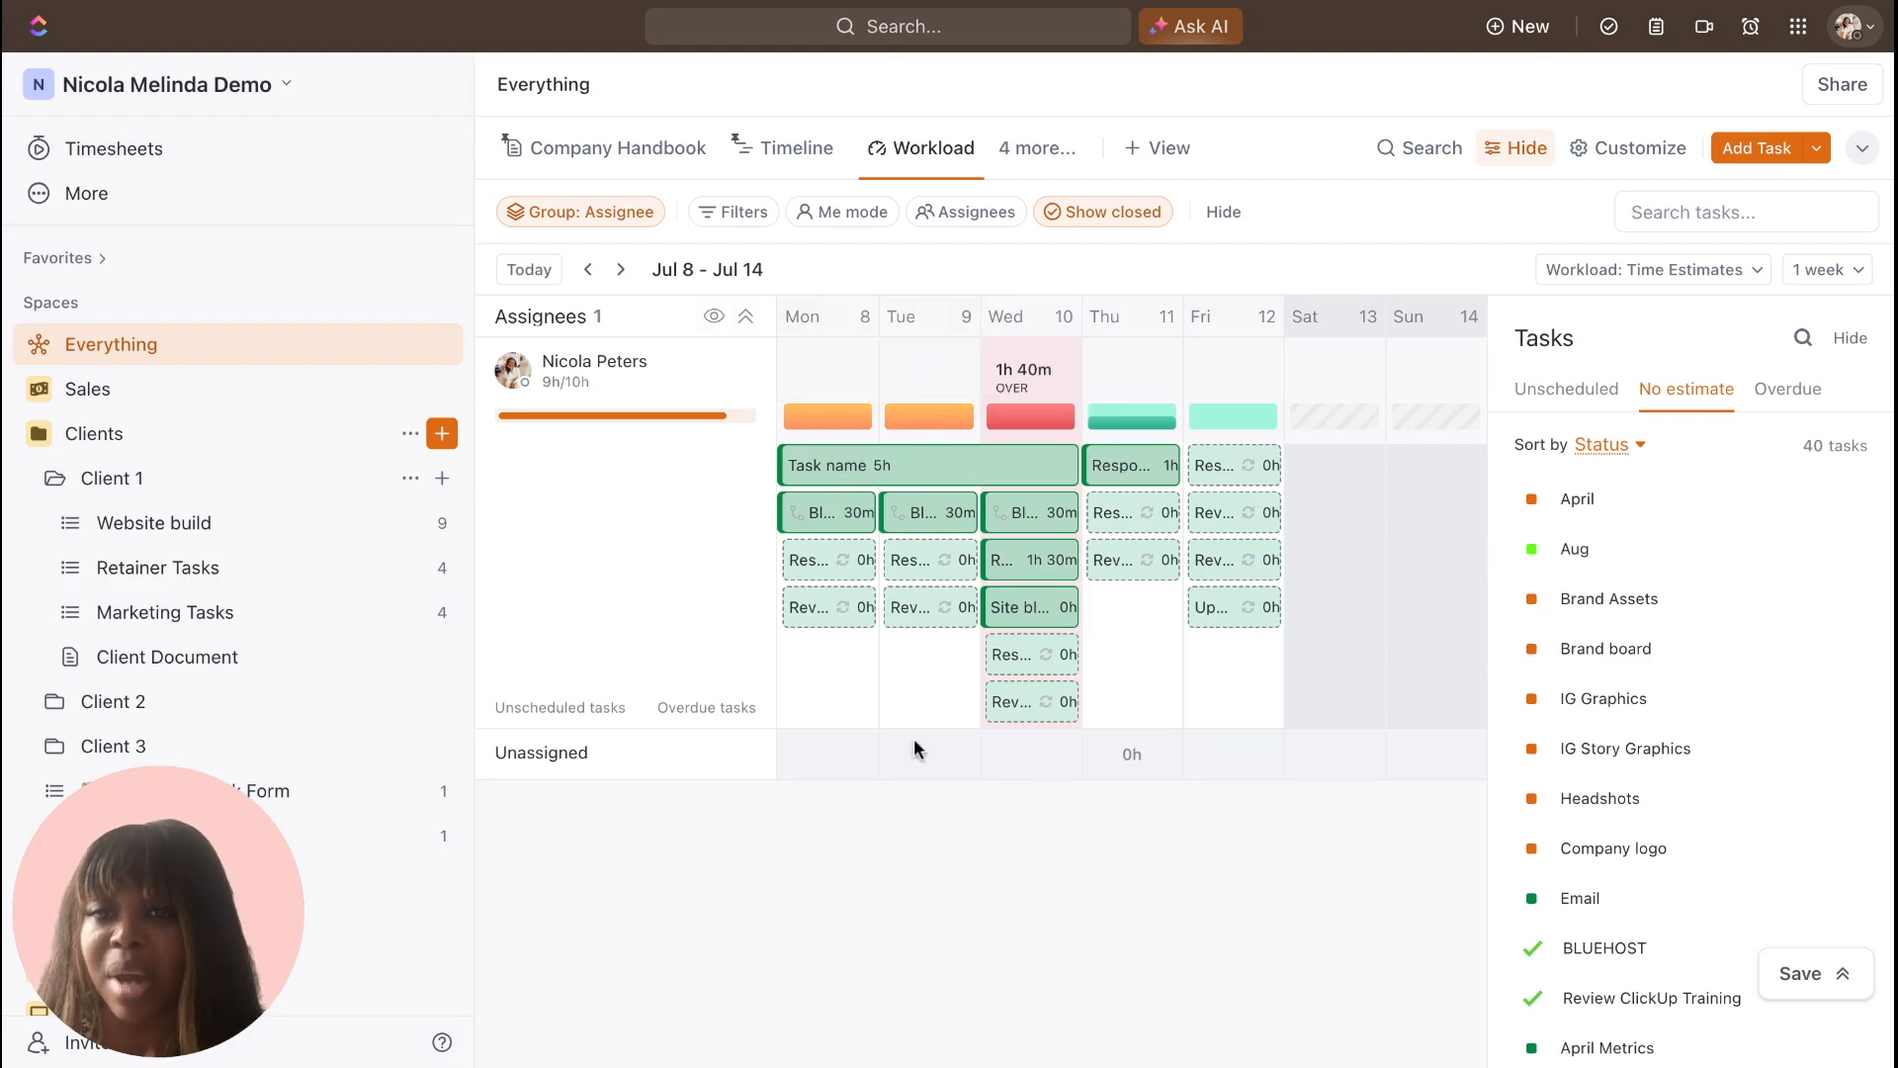
pyautogui.moveTo(837, 408)
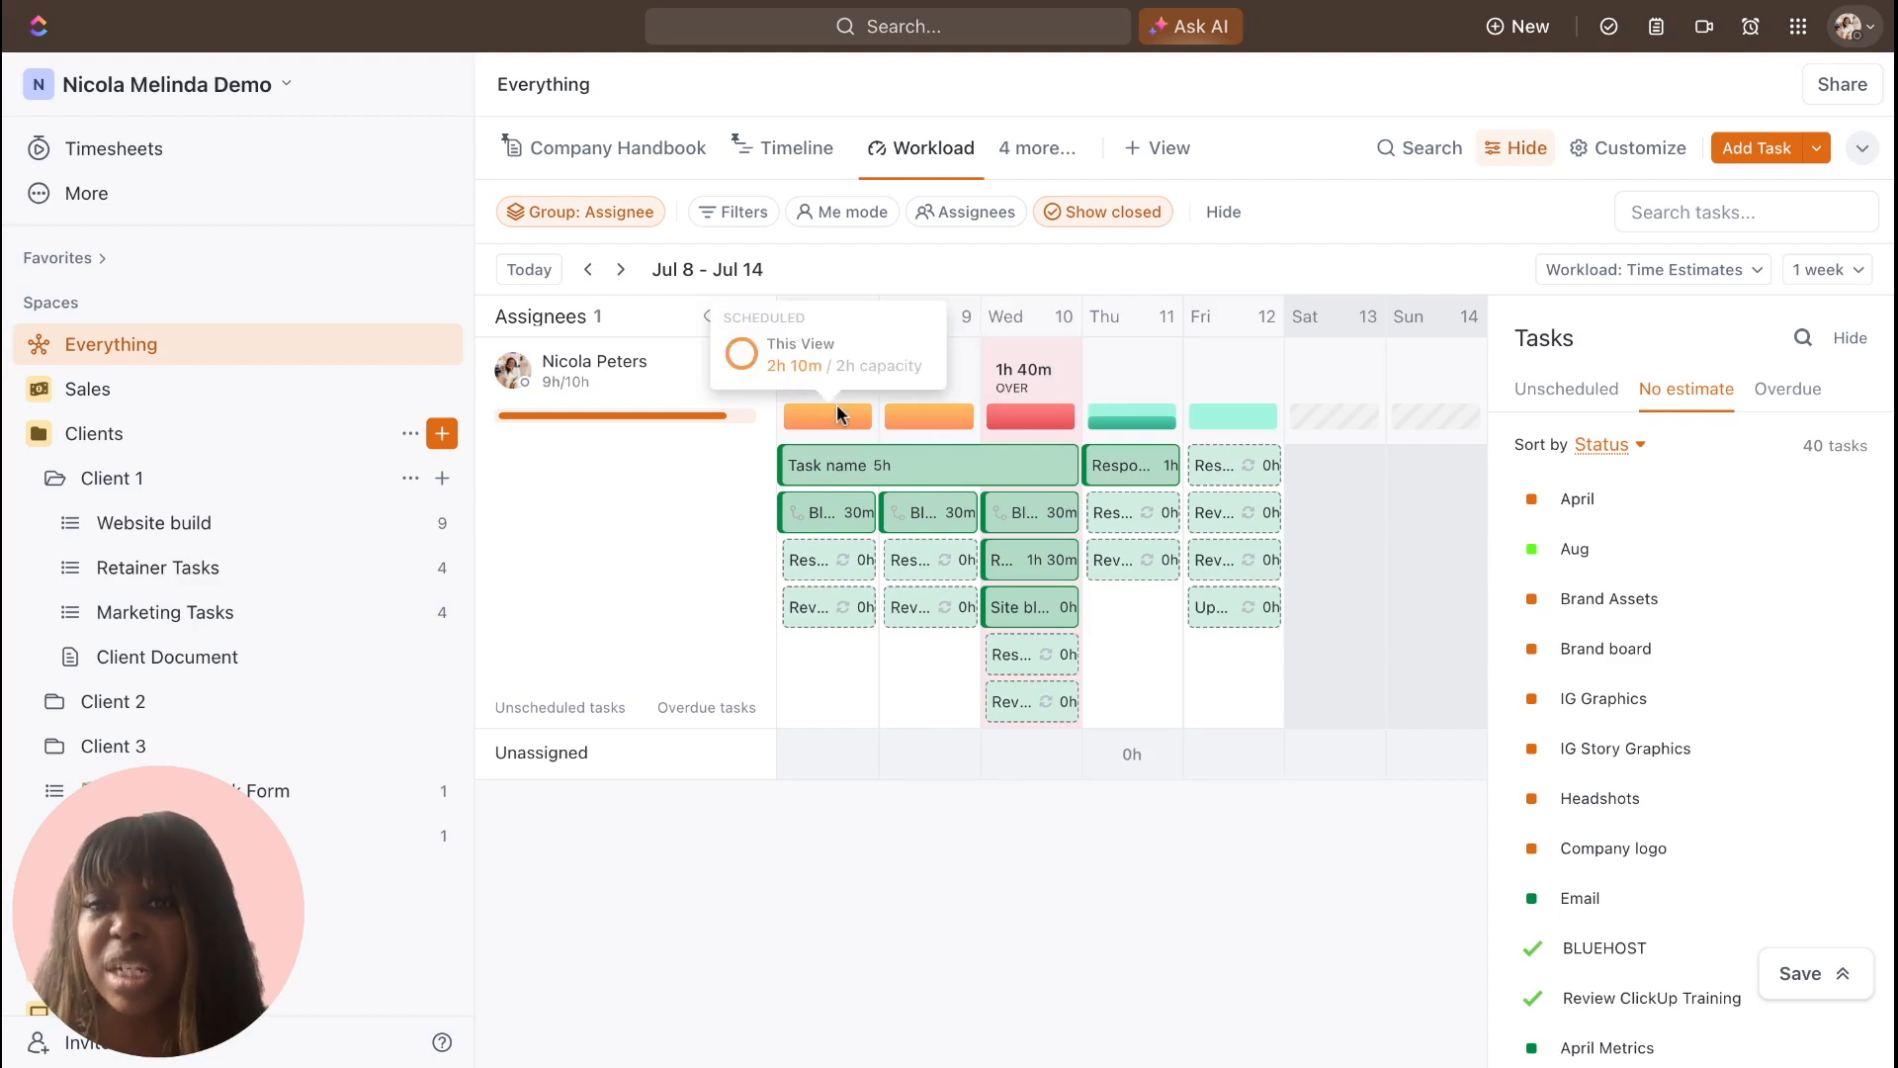
pyautogui.moveTo(921, 423)
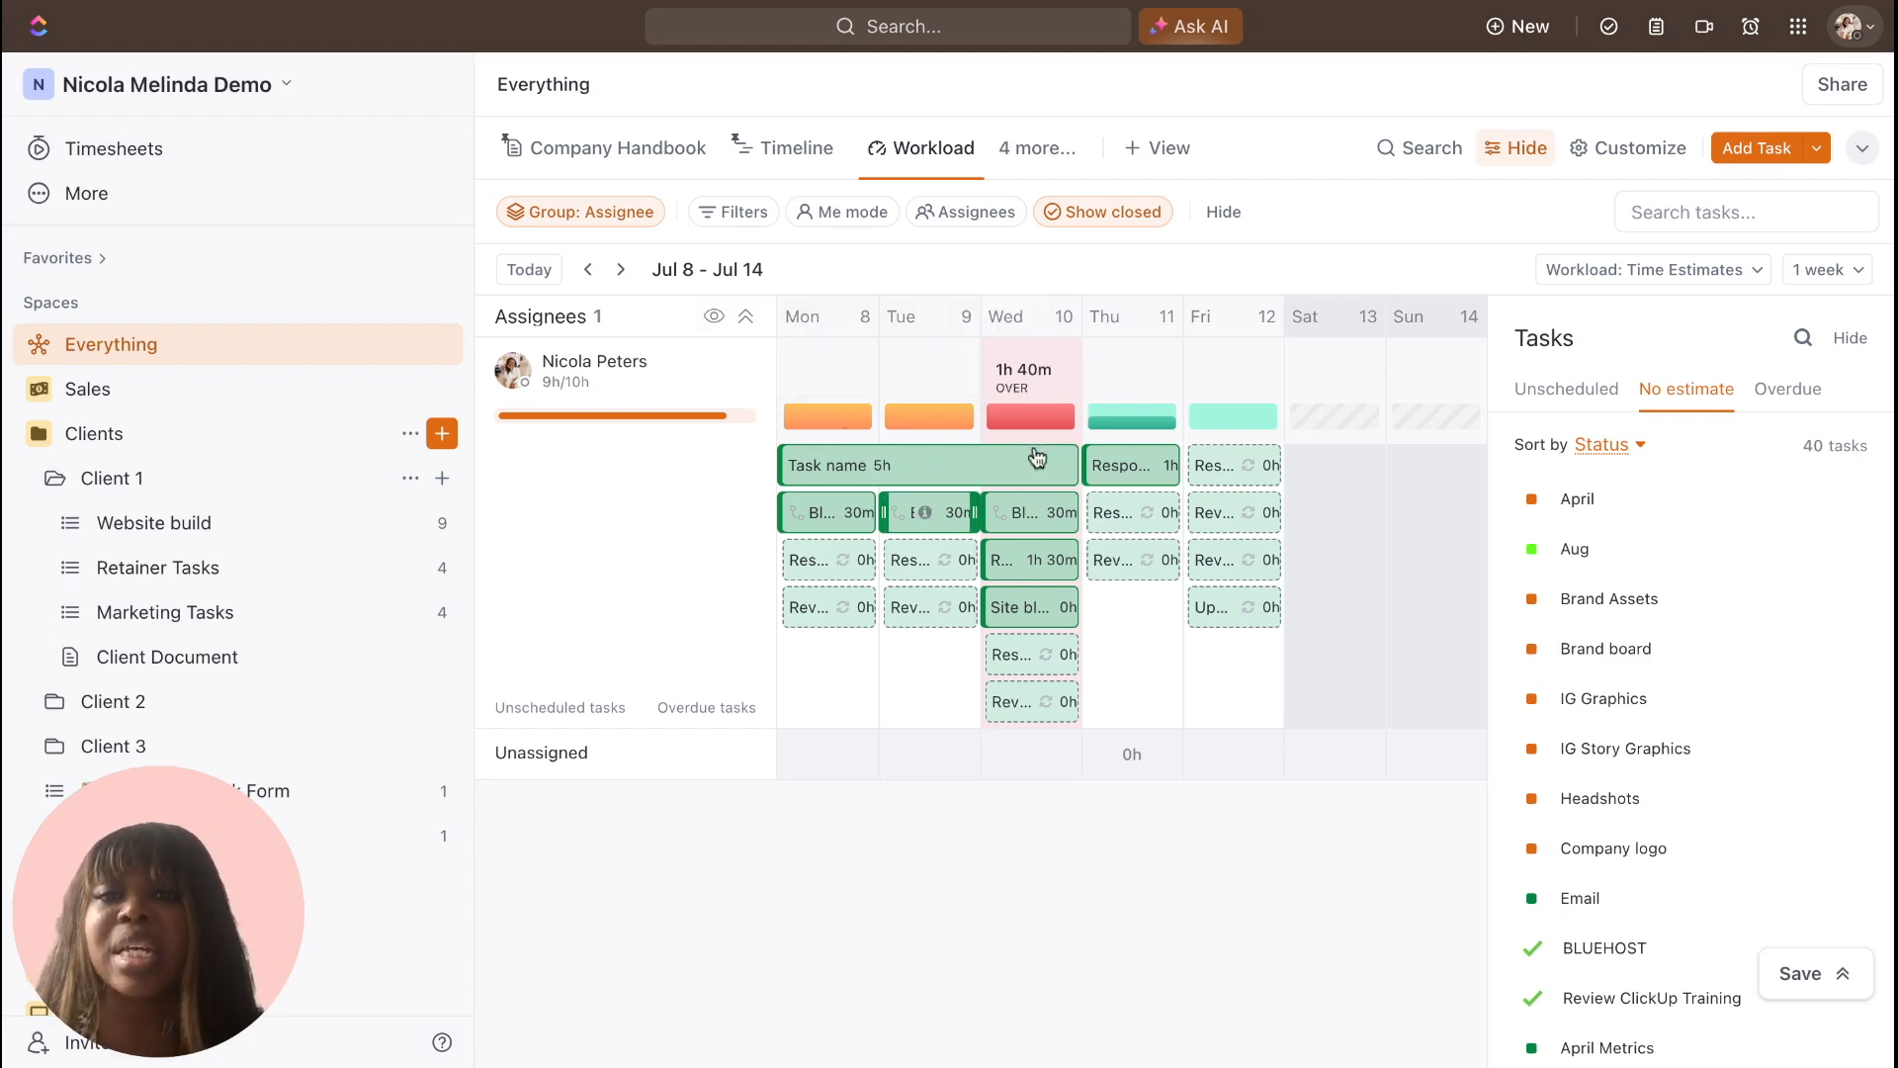
pyautogui.moveTo(1040, 411)
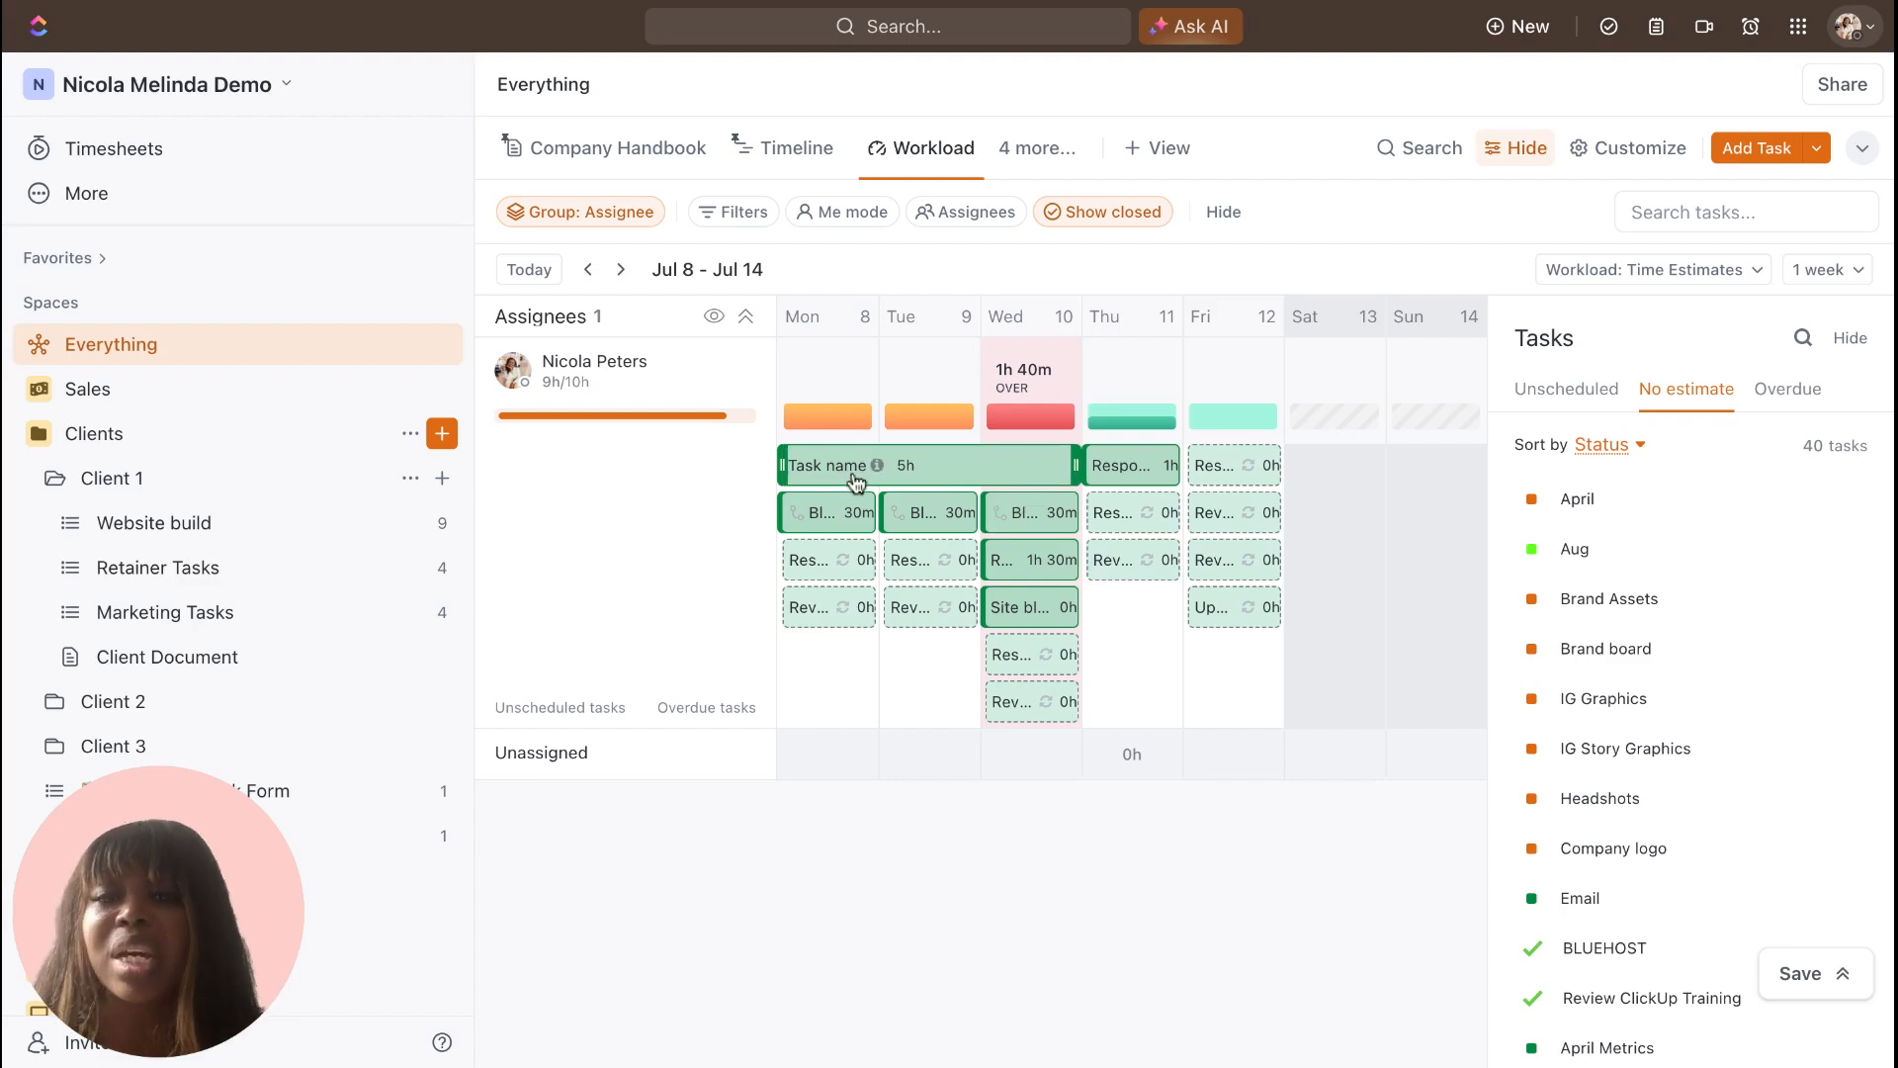
# Open the Blog one subtask from Monday's workload, compare its time estimate with its tracked time, and close it.
pyautogui.moveTo(823, 518)
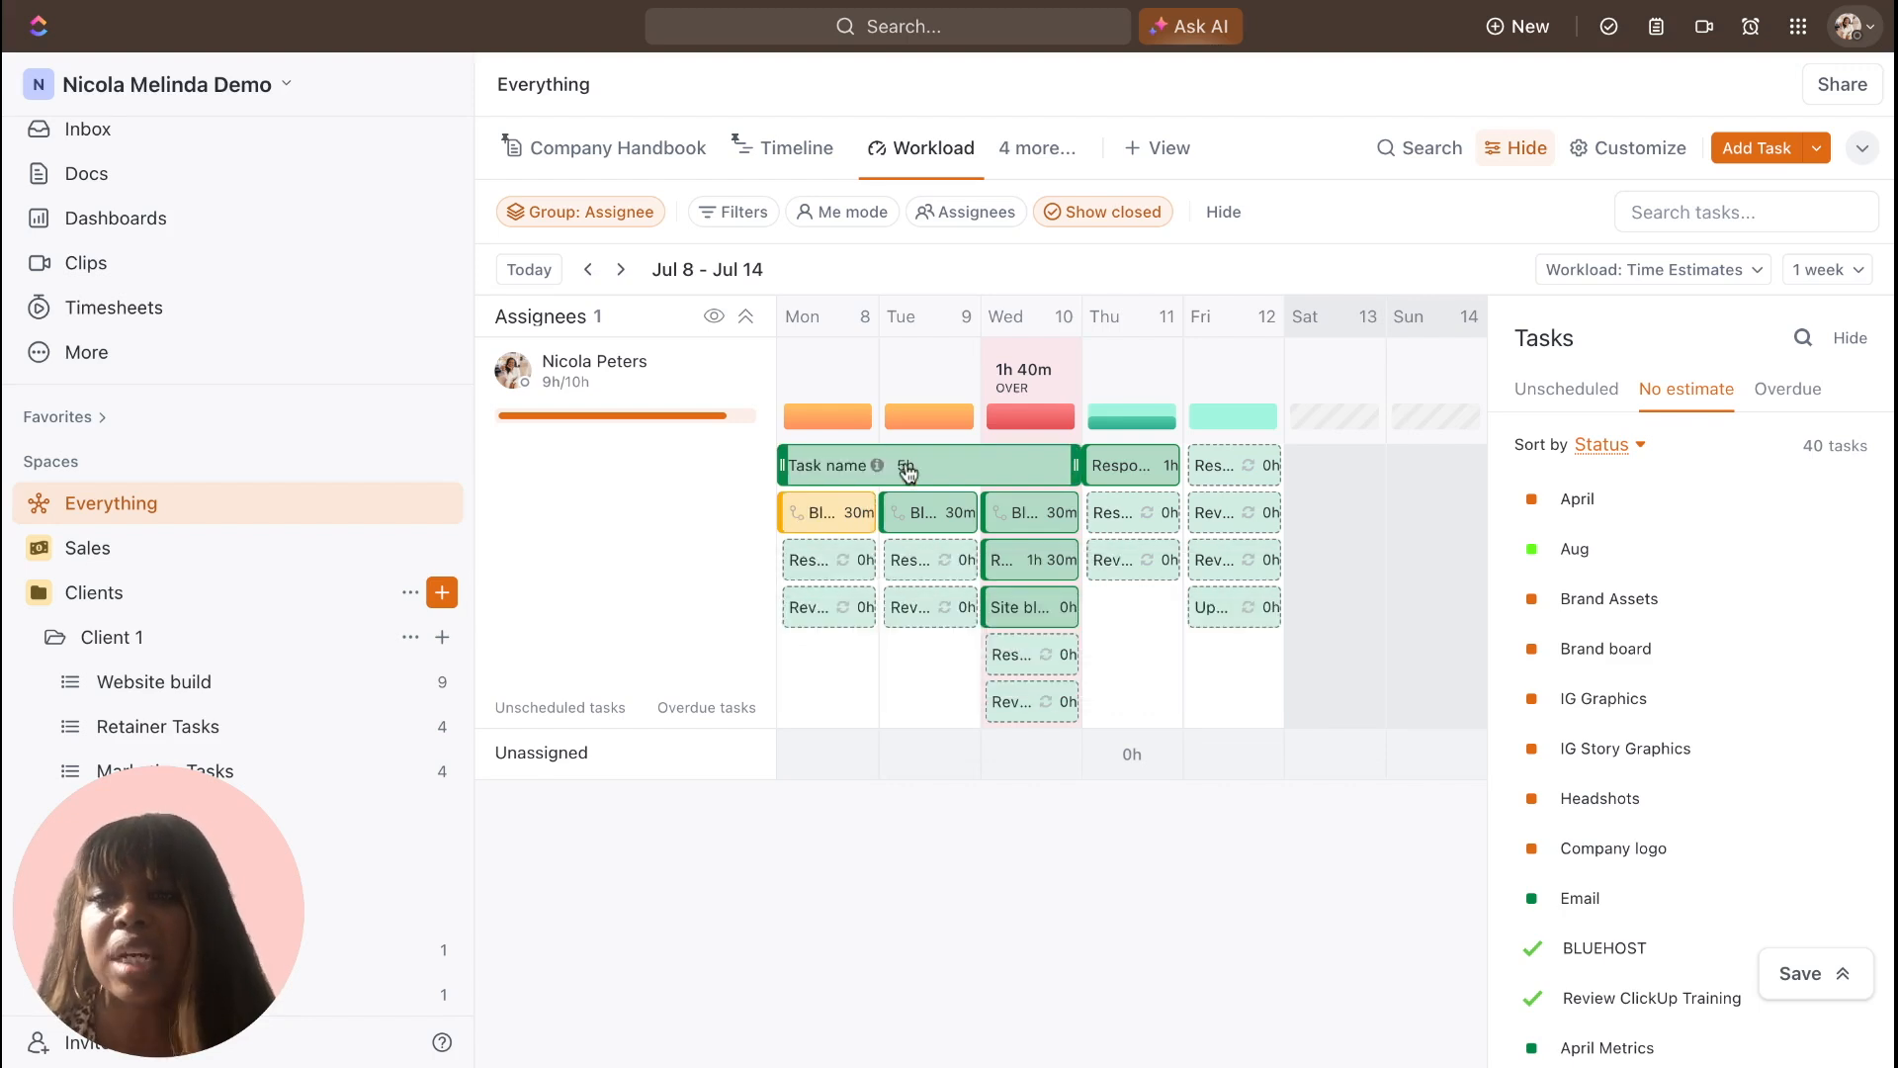
pyautogui.moveTo(809, 473)
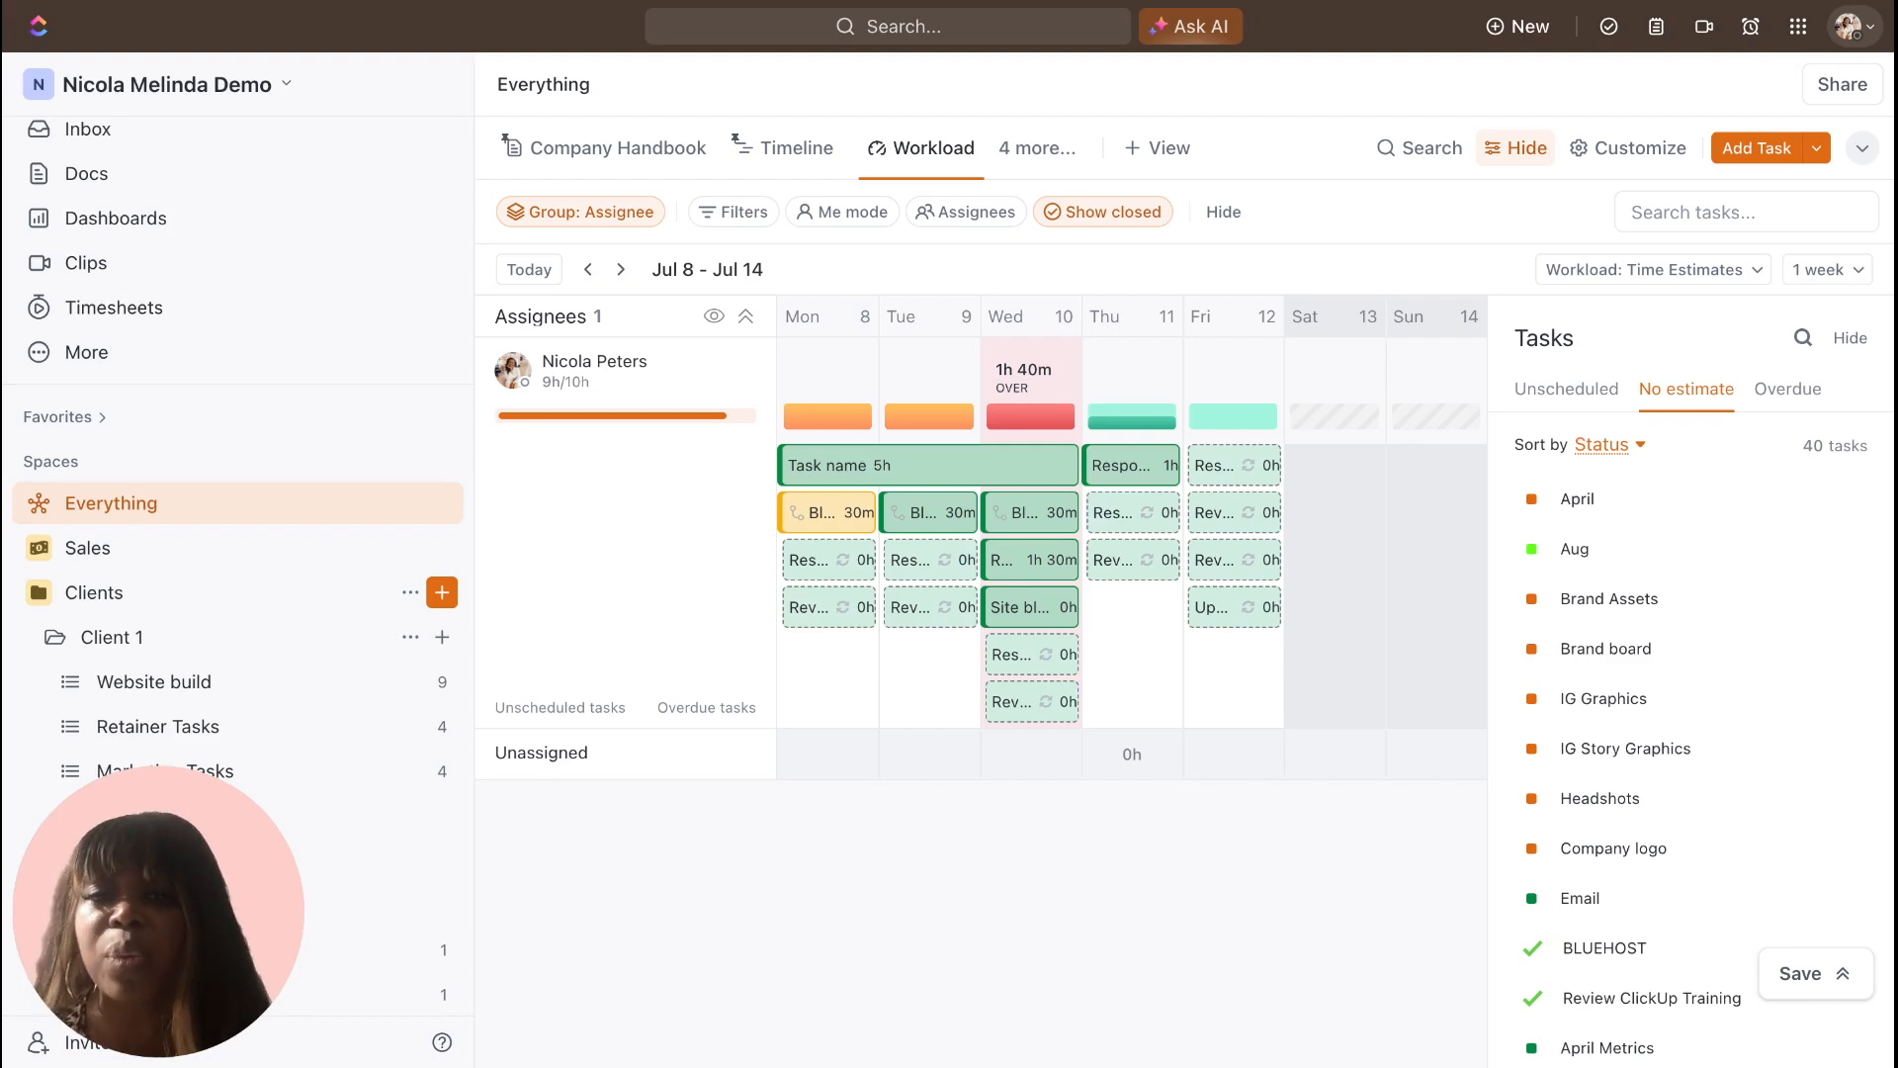
pyautogui.moveTo(1135, 428)
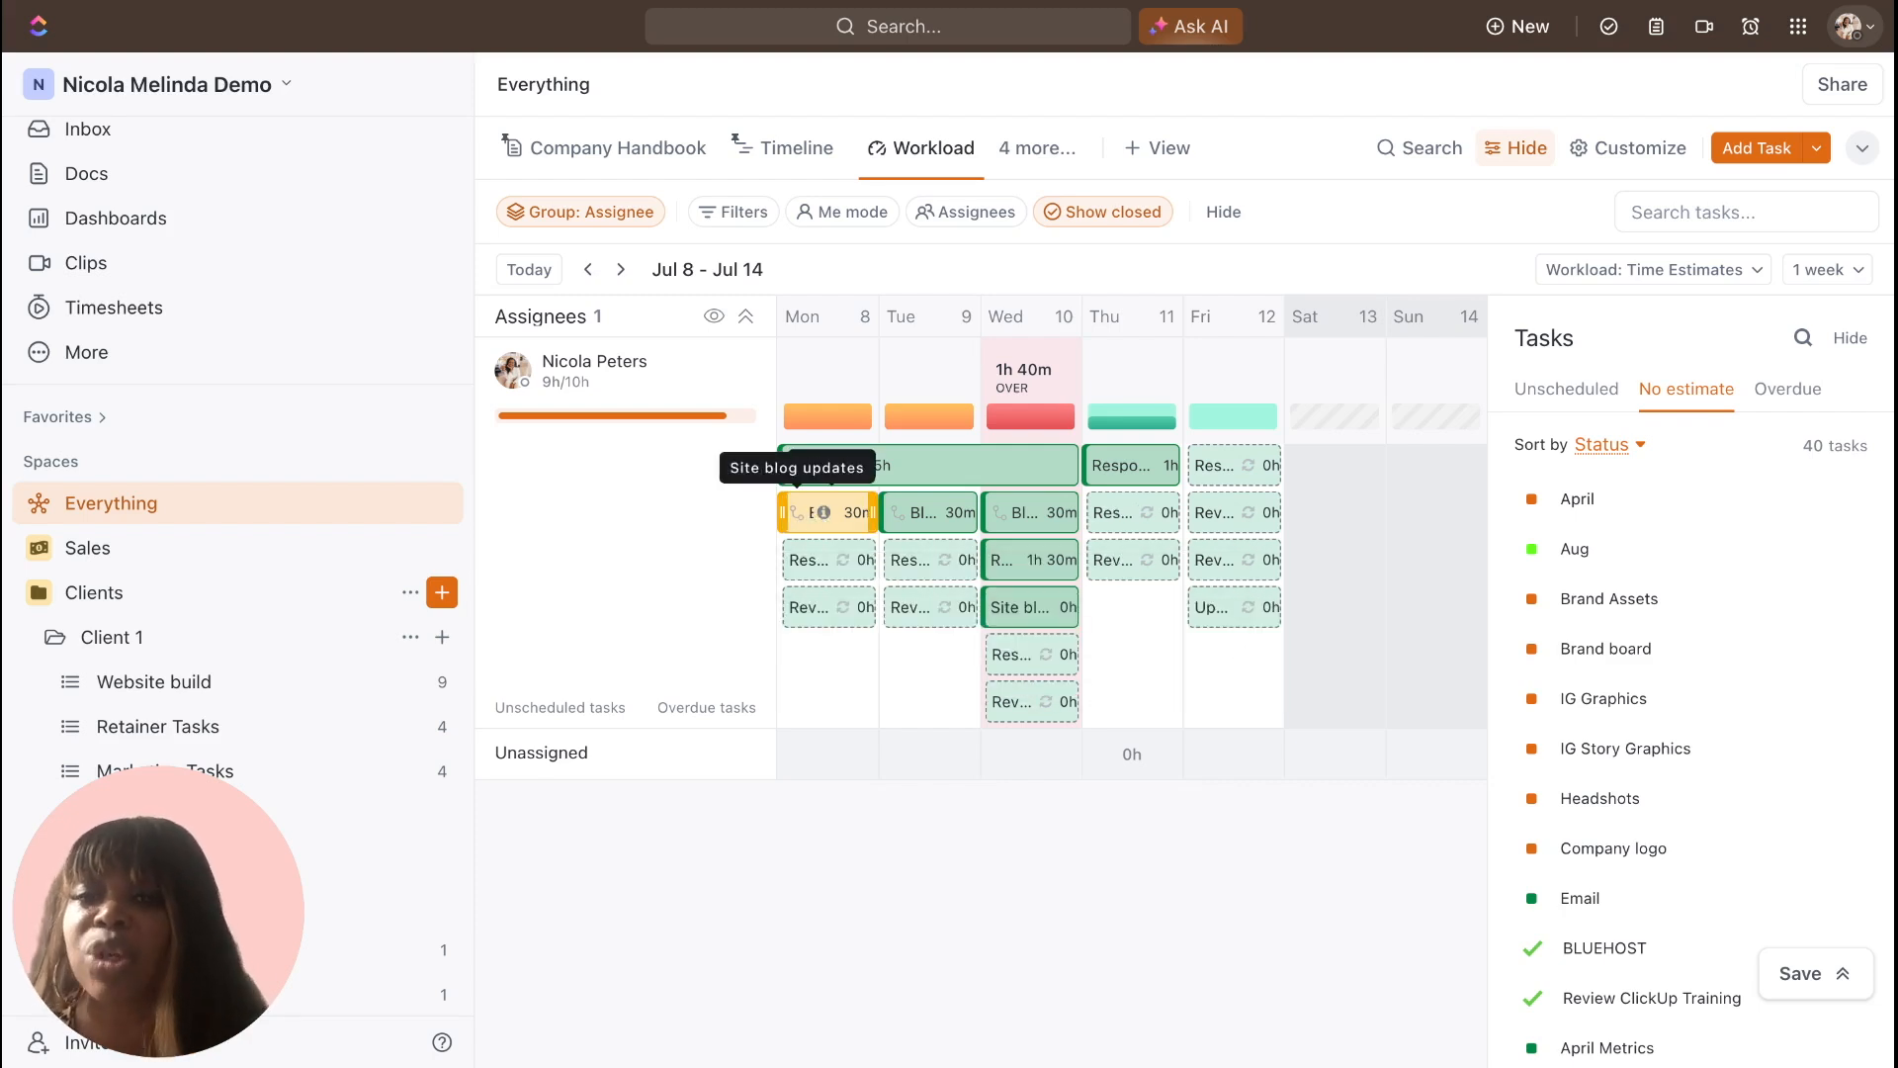
pyautogui.click(802, 516)
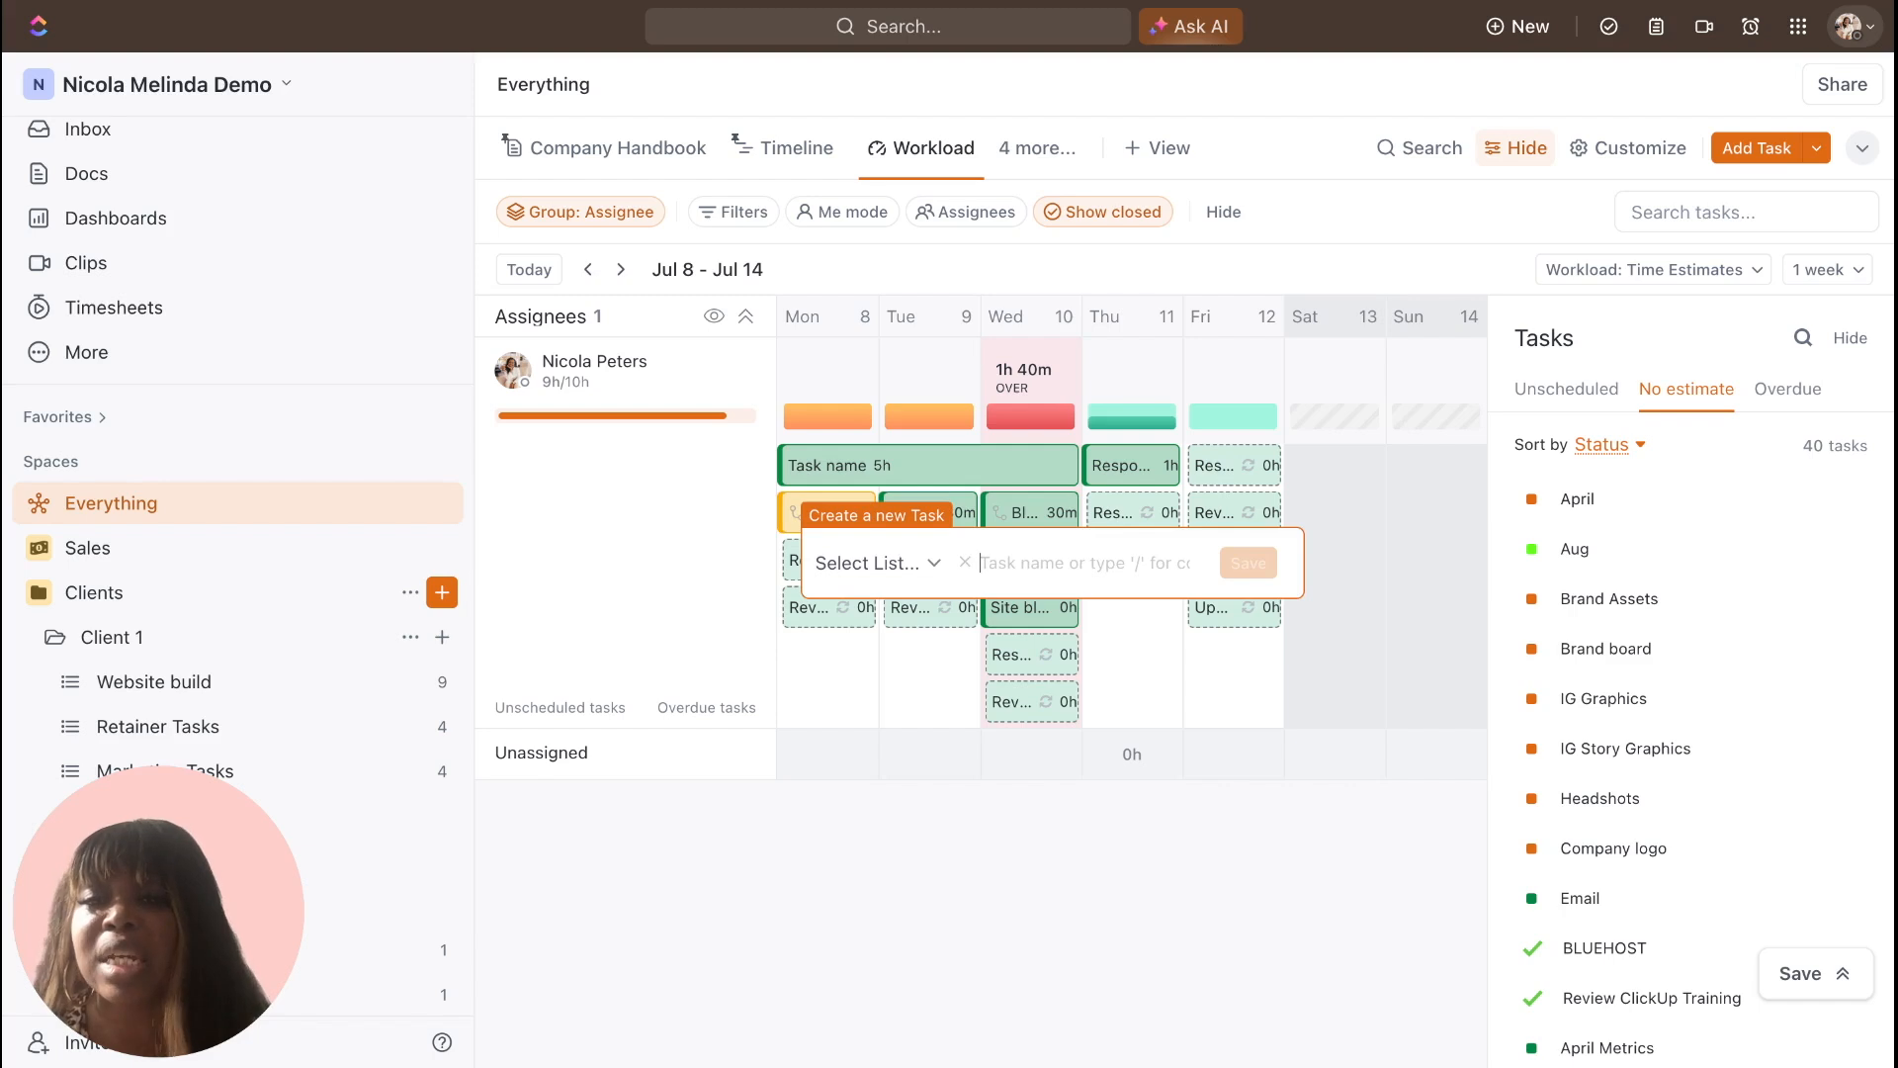
pyautogui.click(945, 493)
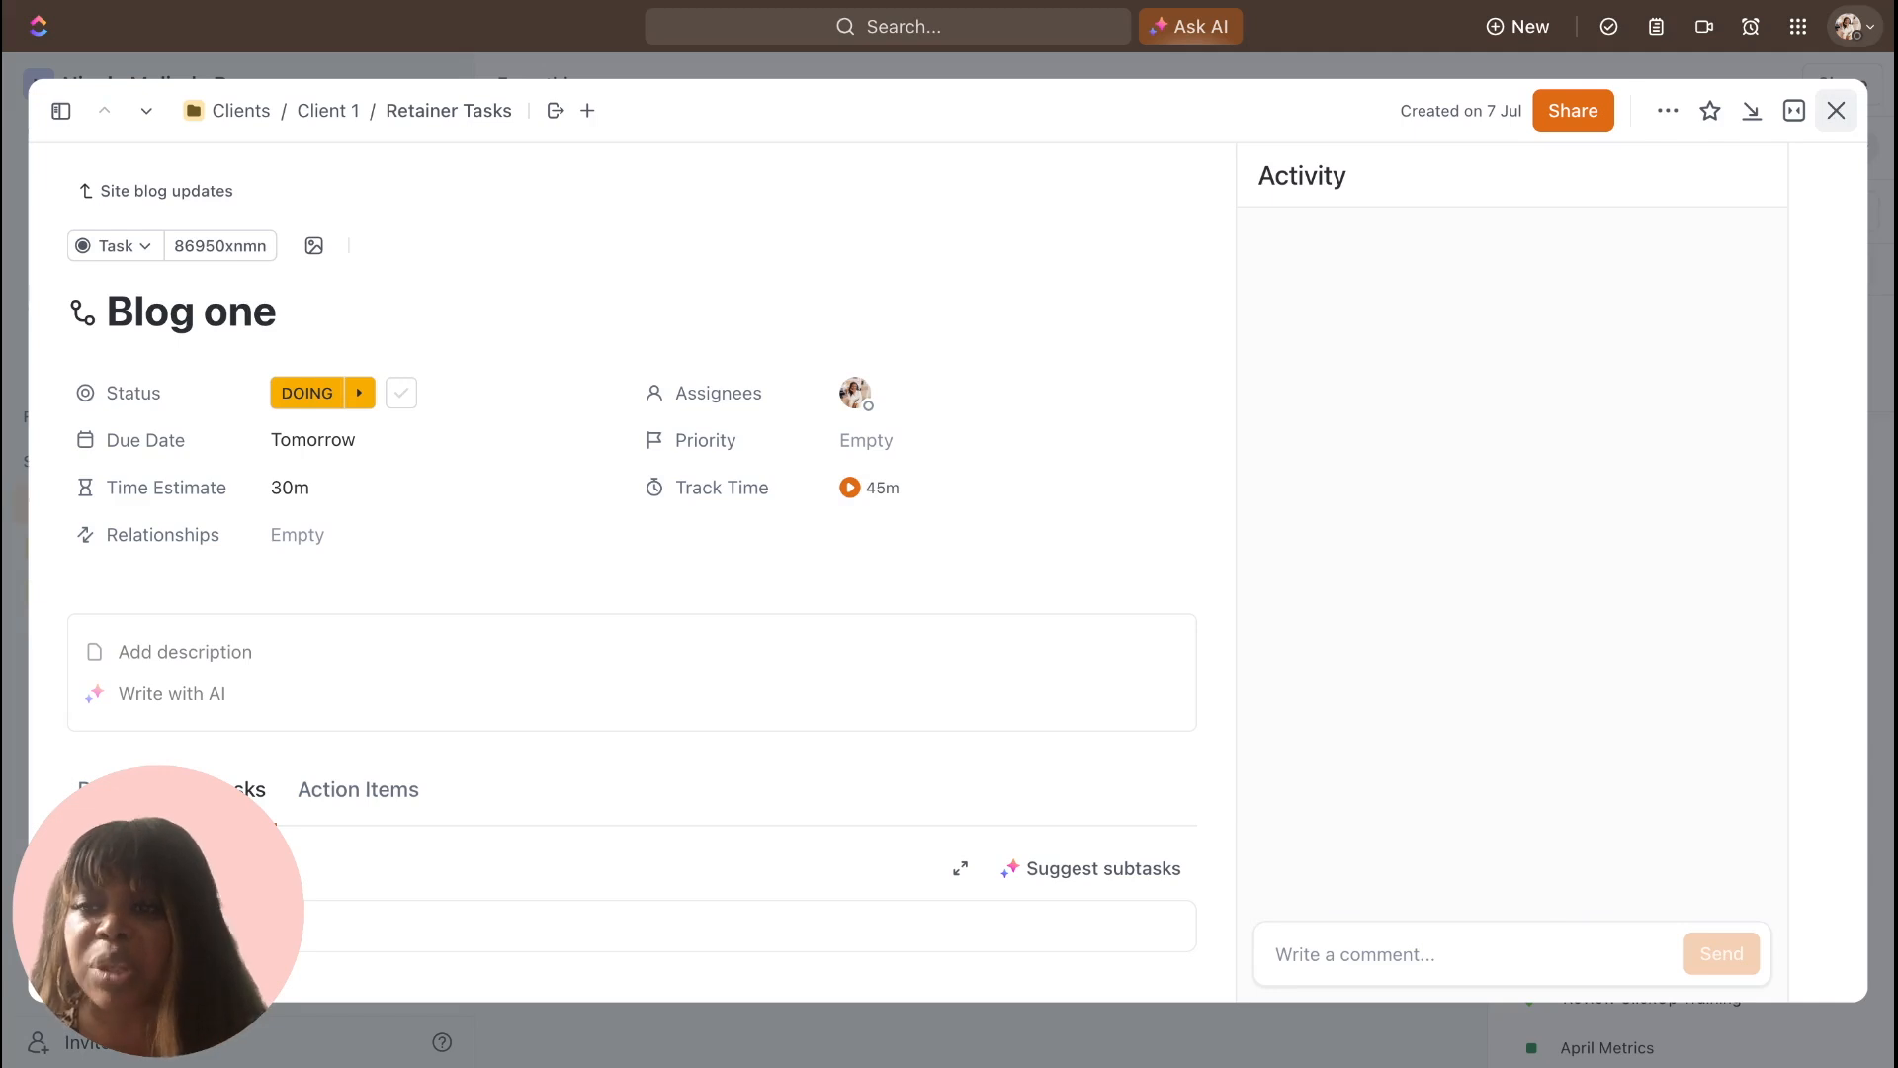
pyautogui.click(1836, 110)
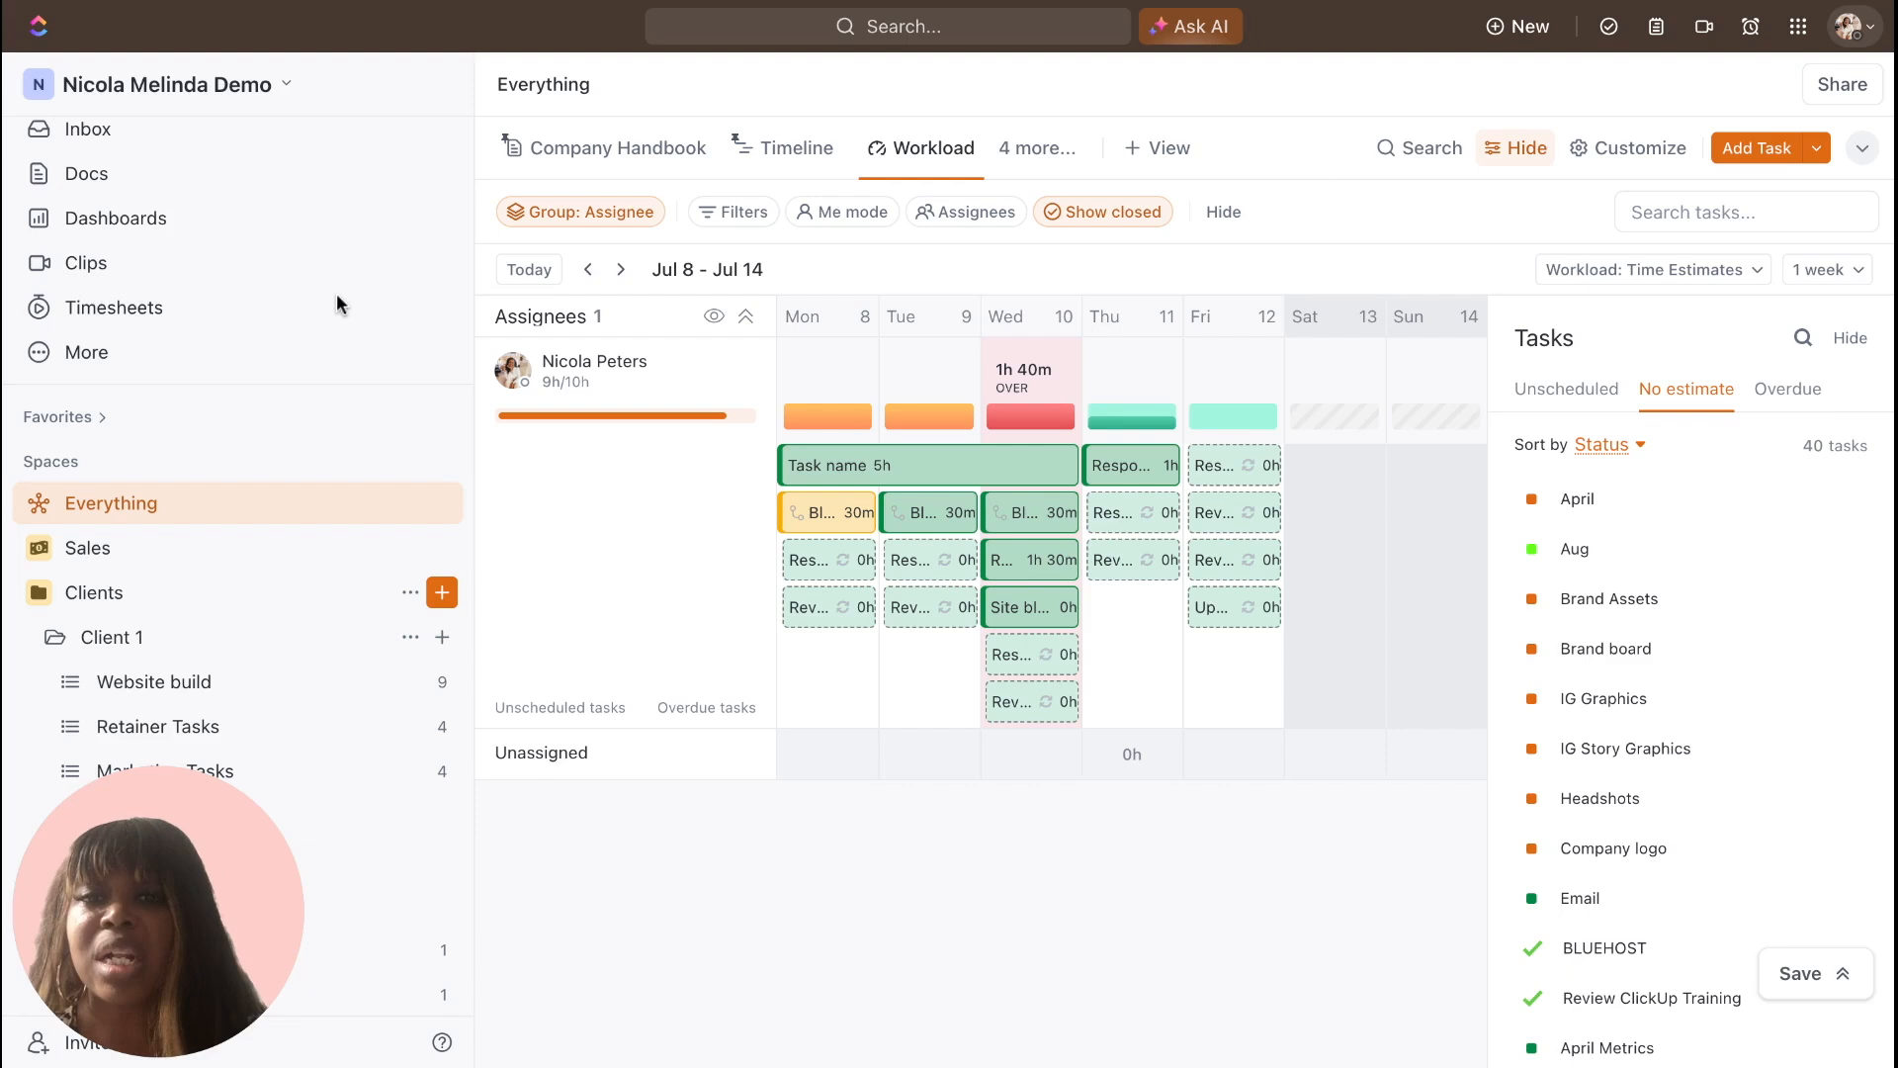
# Create a dashboard from the Time Tracking template, choosing its data source location and a This month time range.
pyautogui.click(132, 214)
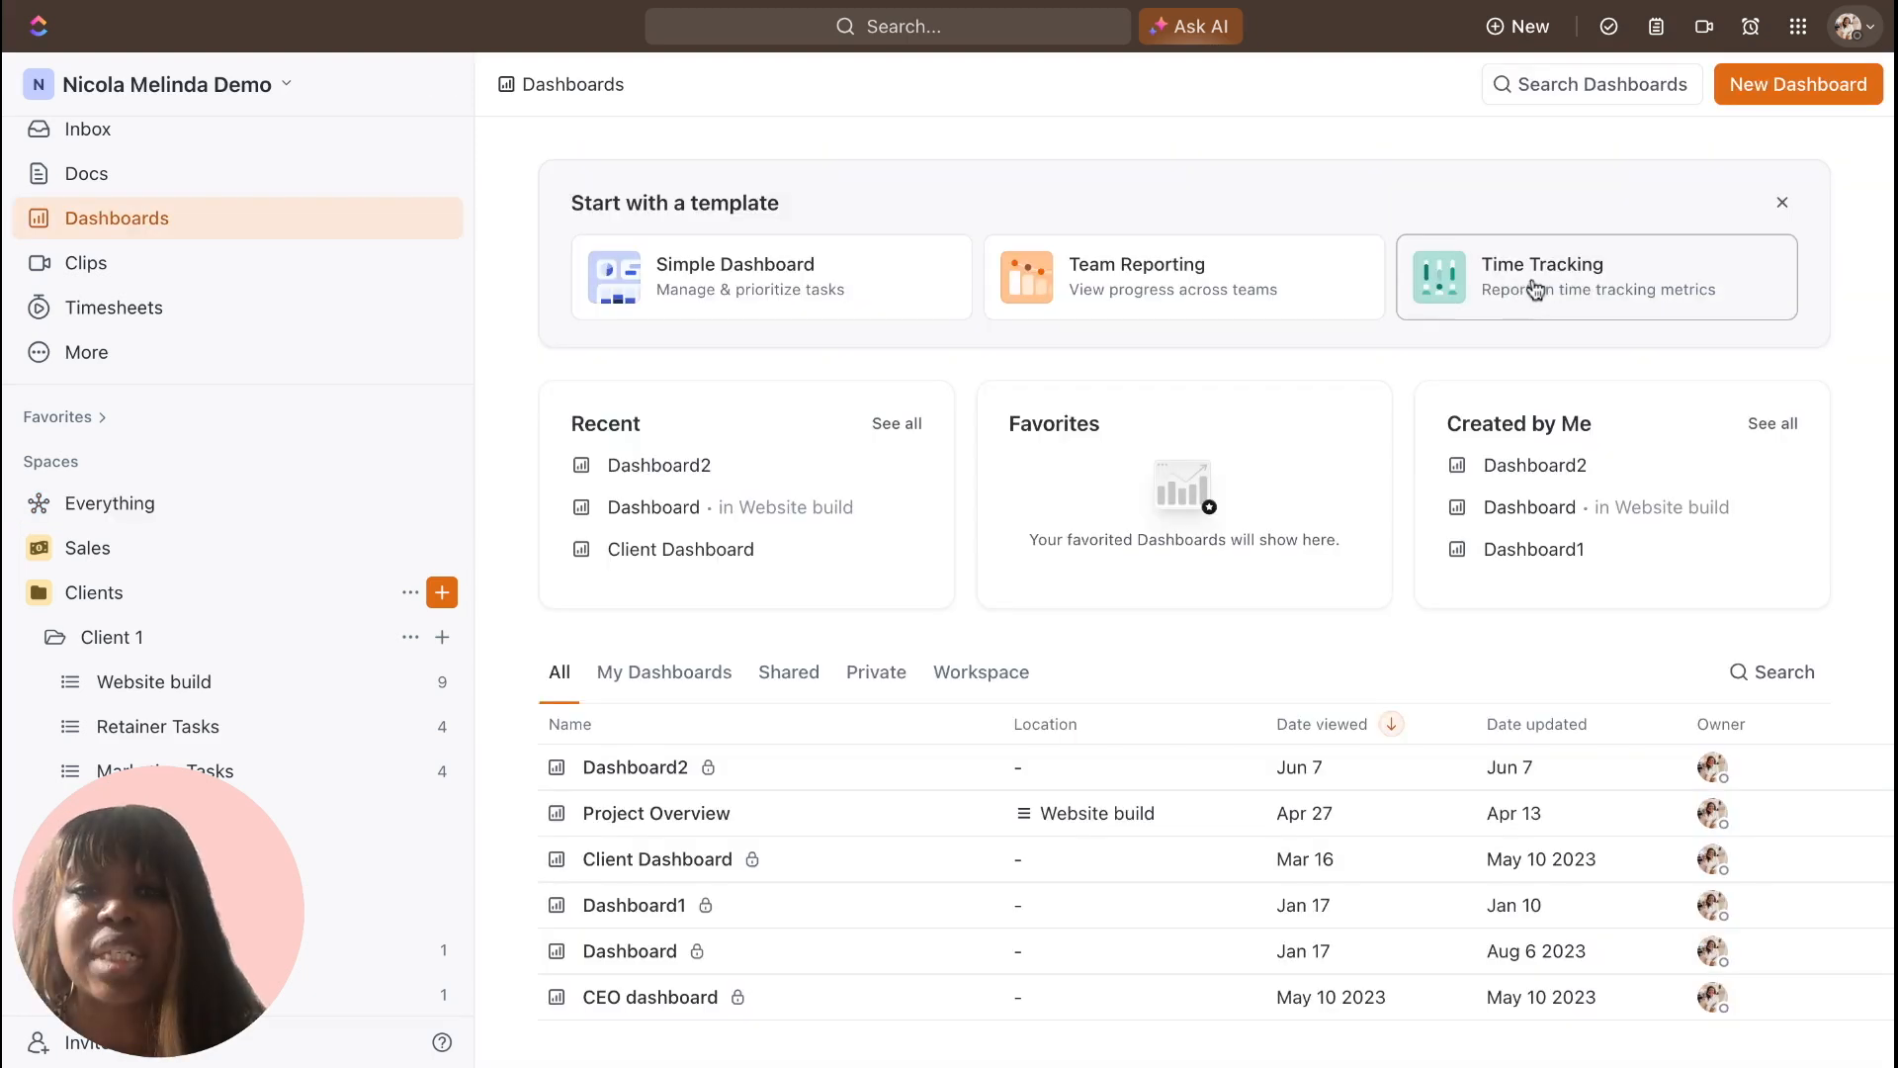
pyautogui.click(1536, 287)
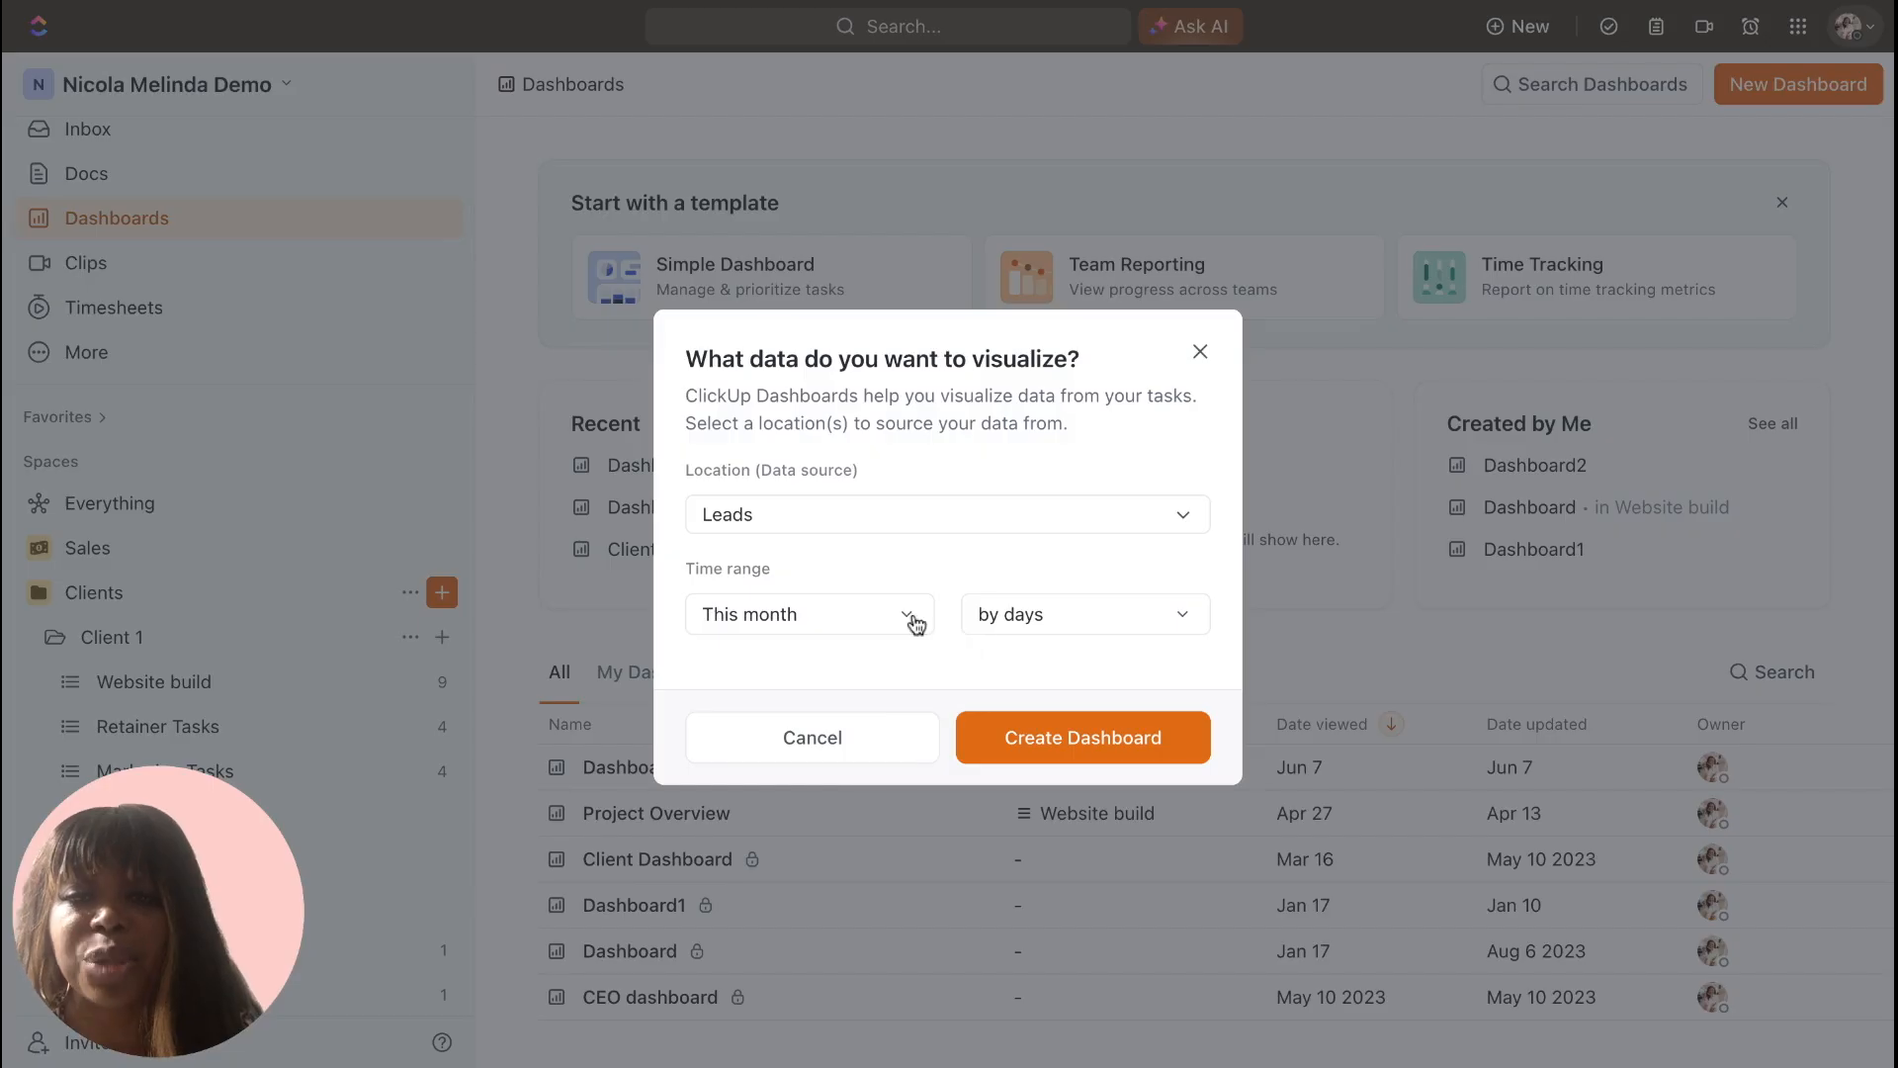
pyautogui.click(911, 618)
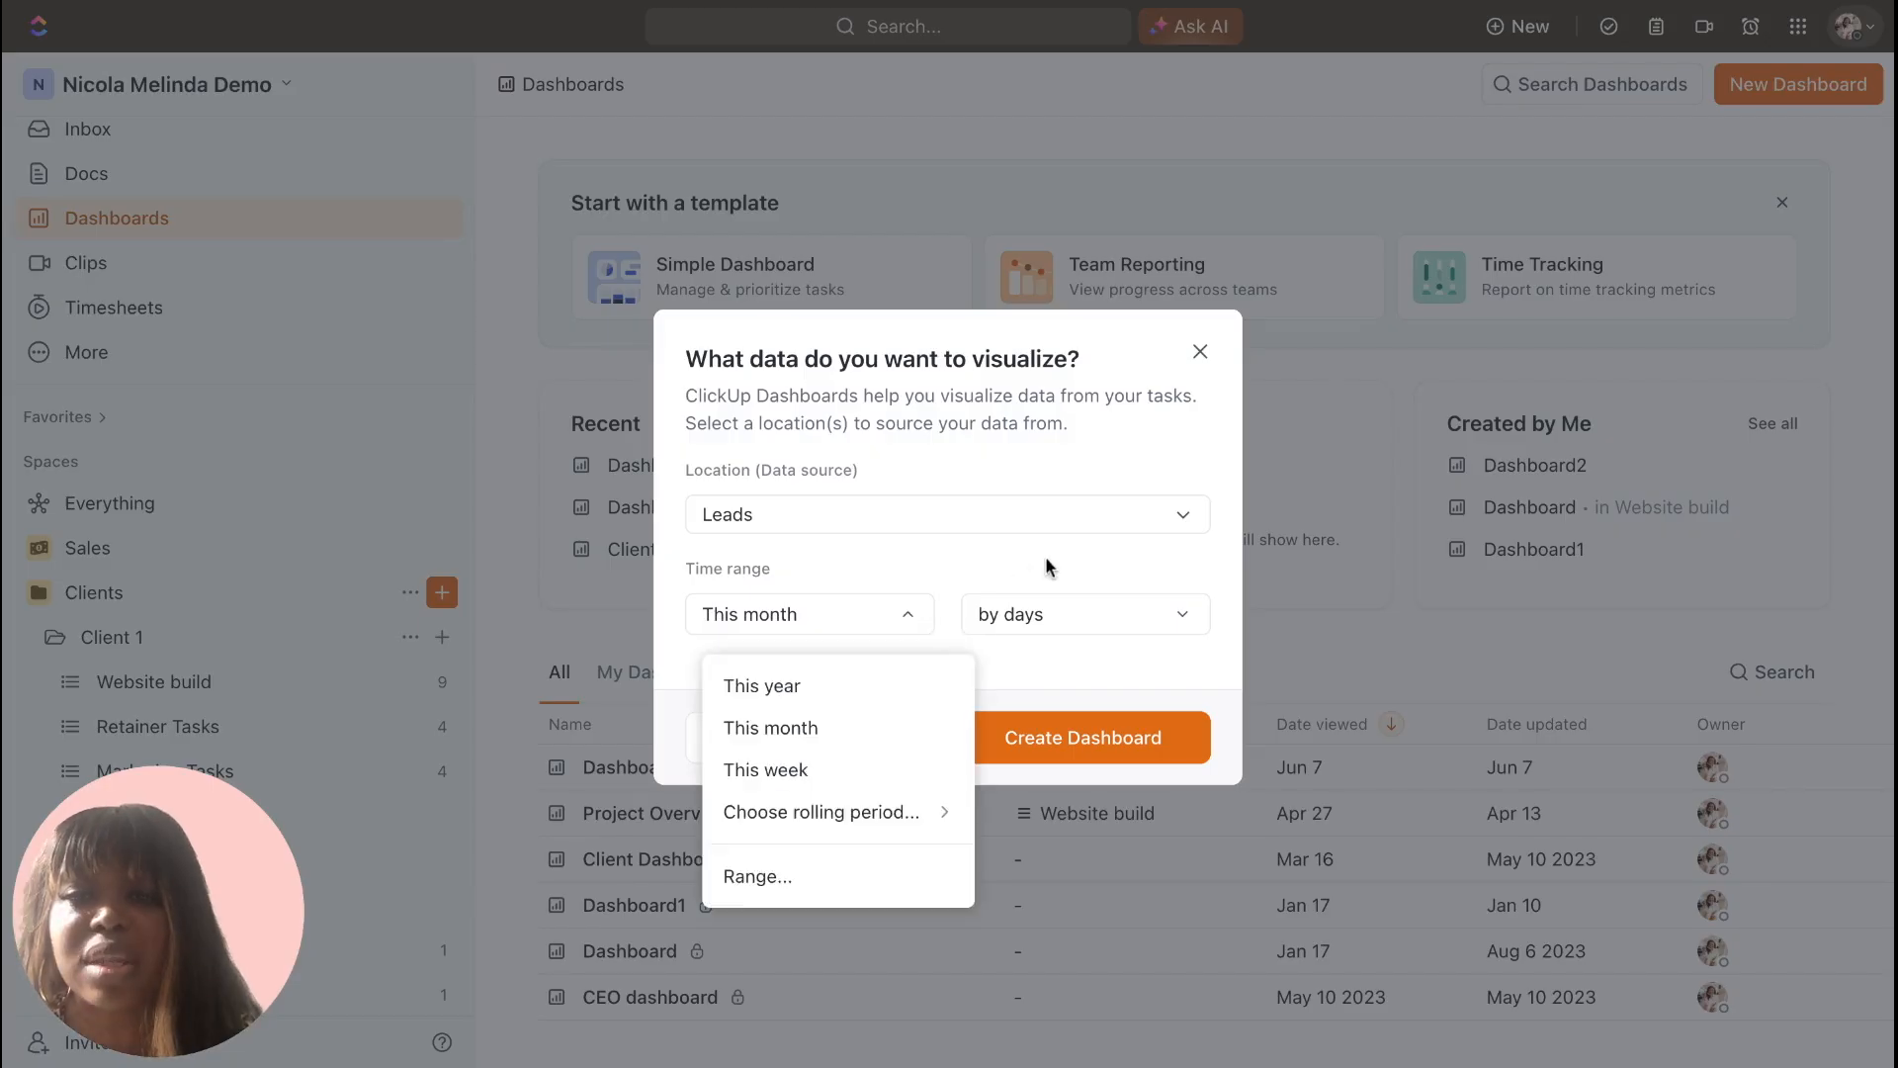
pyautogui.click(1185, 517)
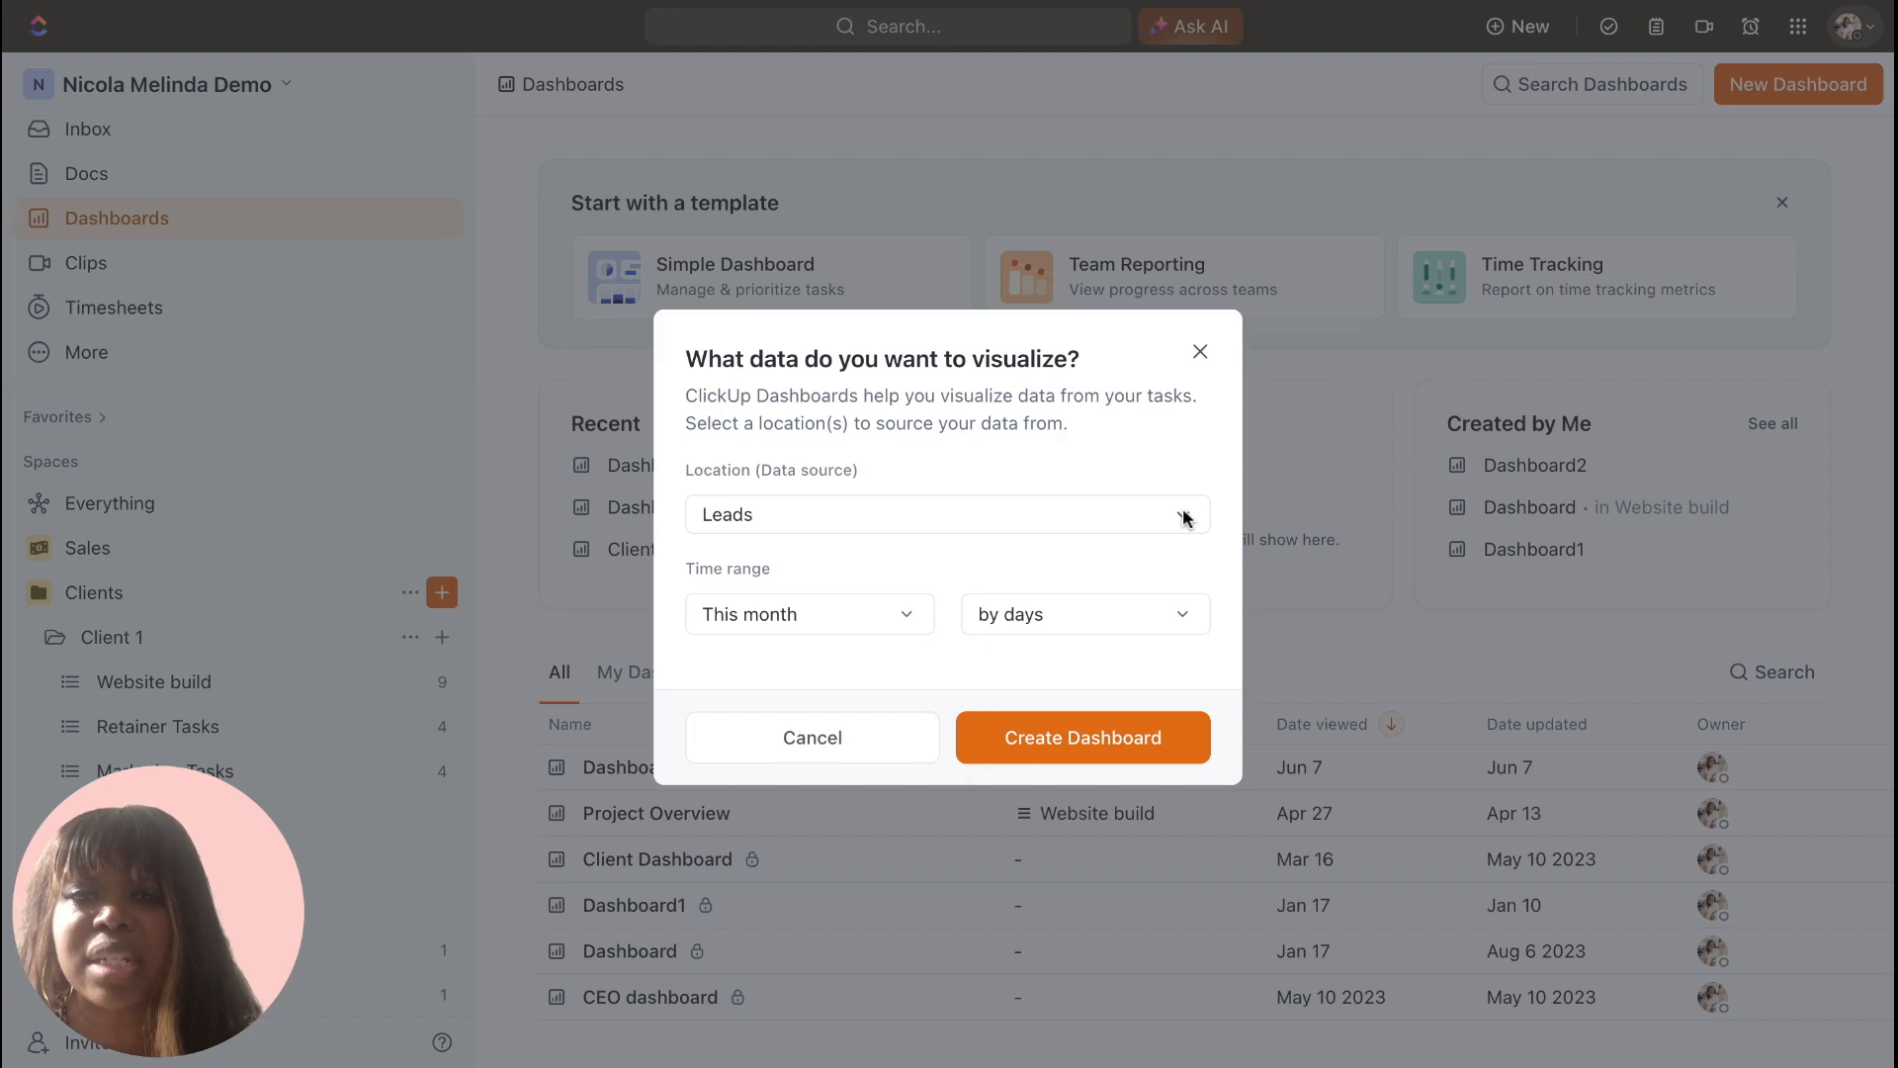
pyautogui.click(1185, 518)
pyautogui.click(1183, 522)
pyautogui.click(1182, 522)
pyautogui.click(1018, 627)
pyautogui.click(1087, 737)
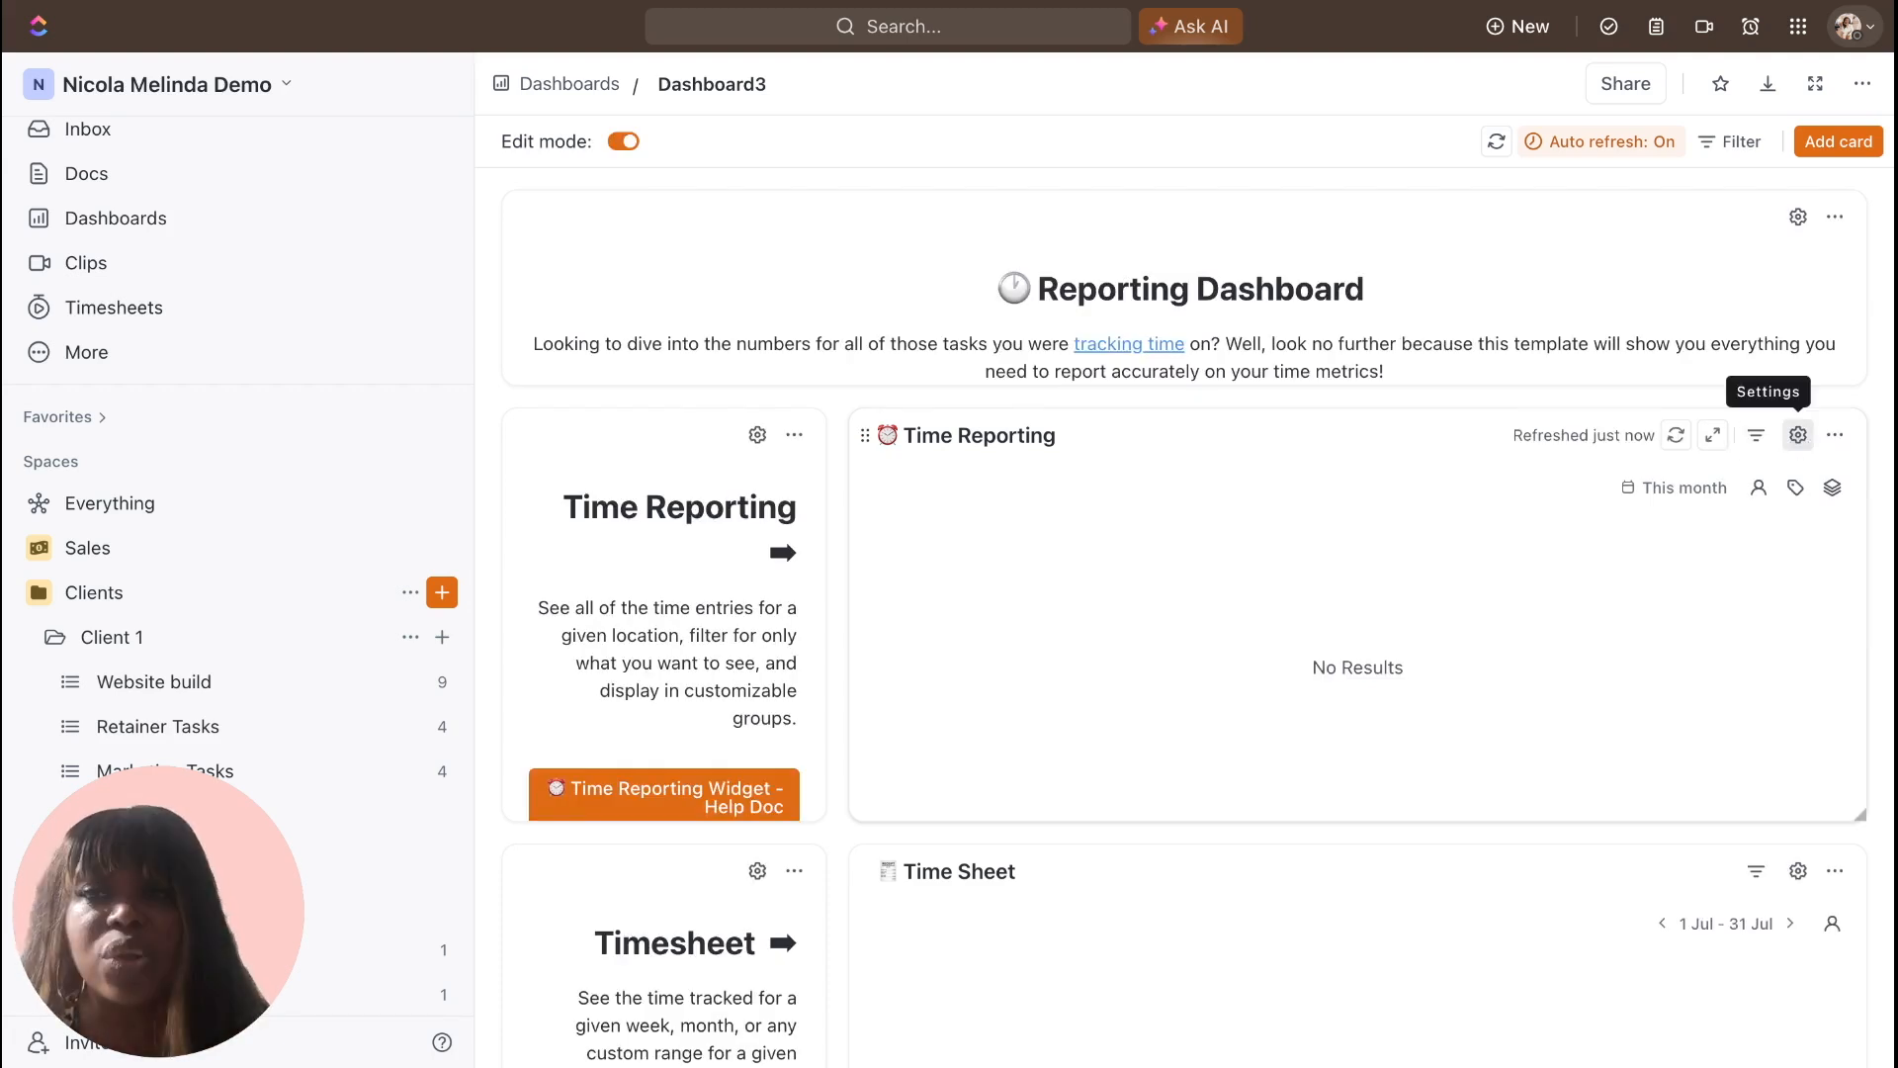
# Include subtasks in the Time Reporting card for This month and save it, and save the Time Sheet card with its existing settings.
pyautogui.click(1798, 436)
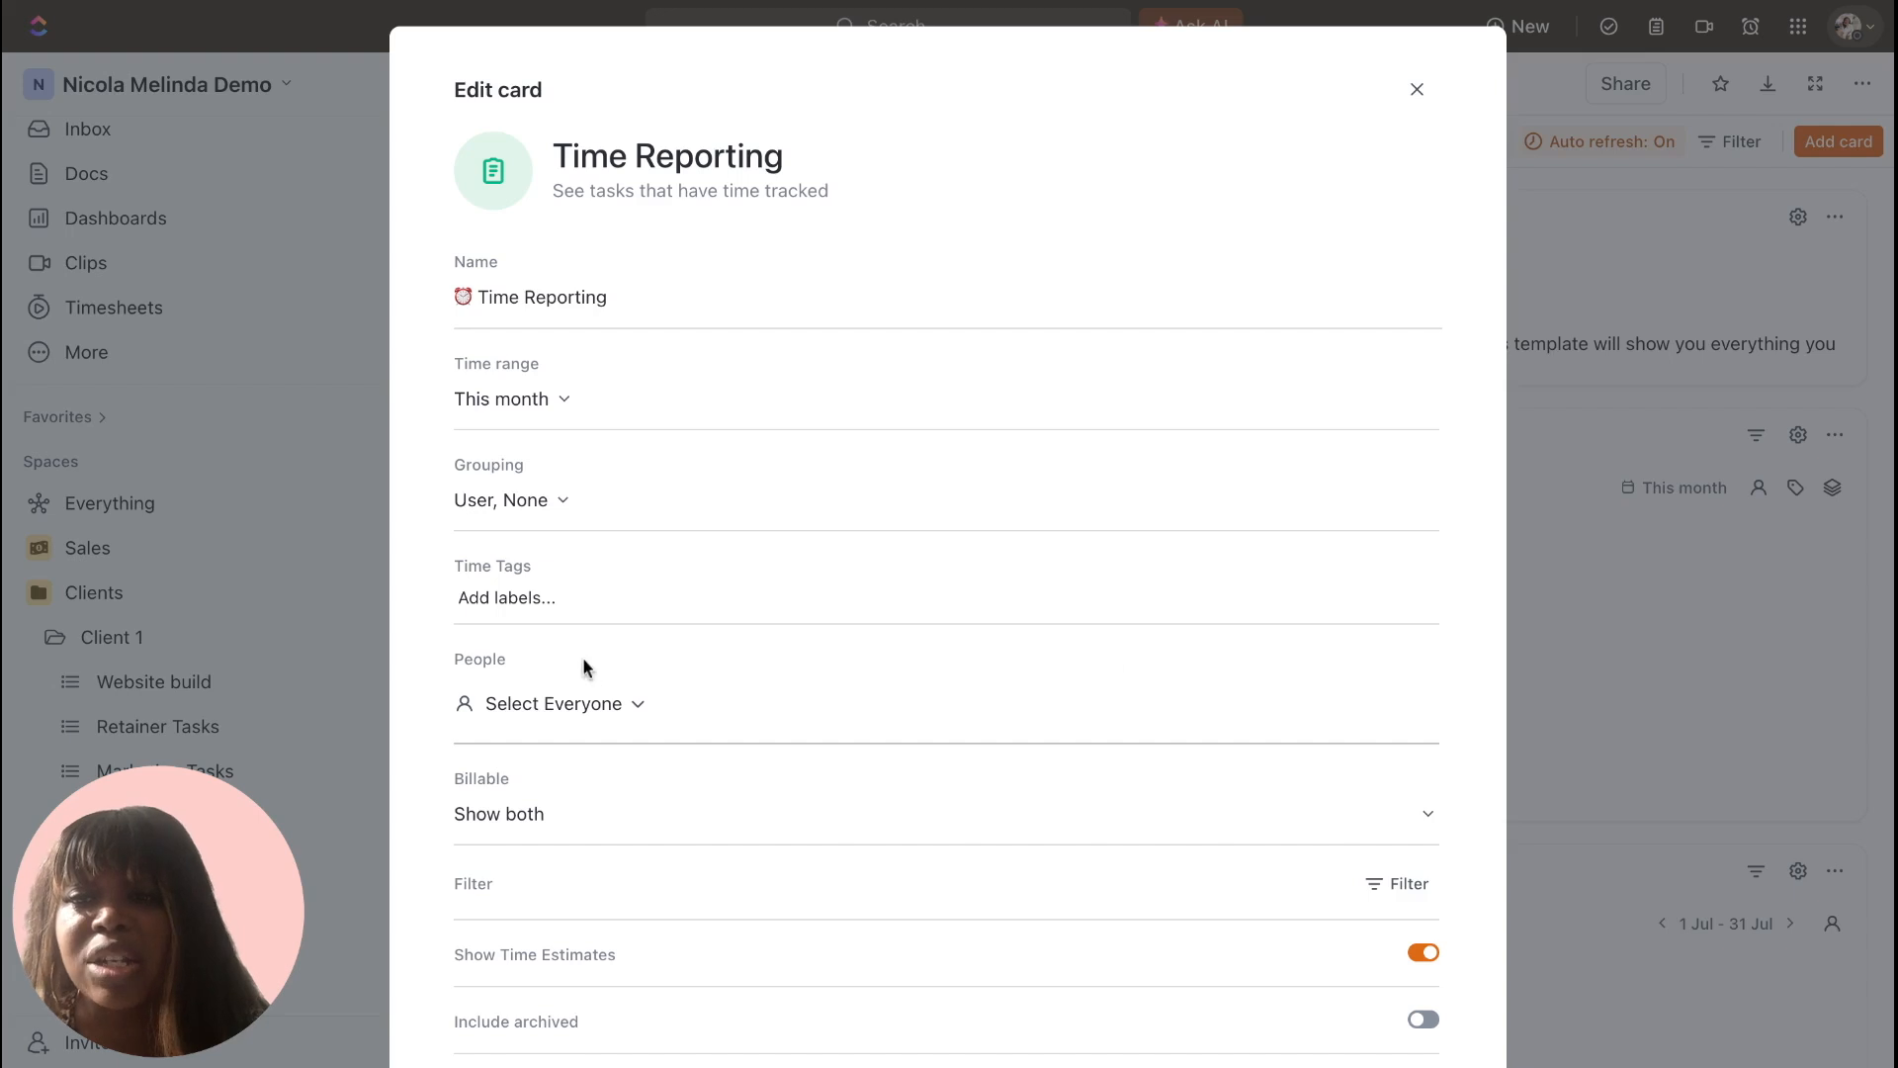
pyautogui.click(564, 403)
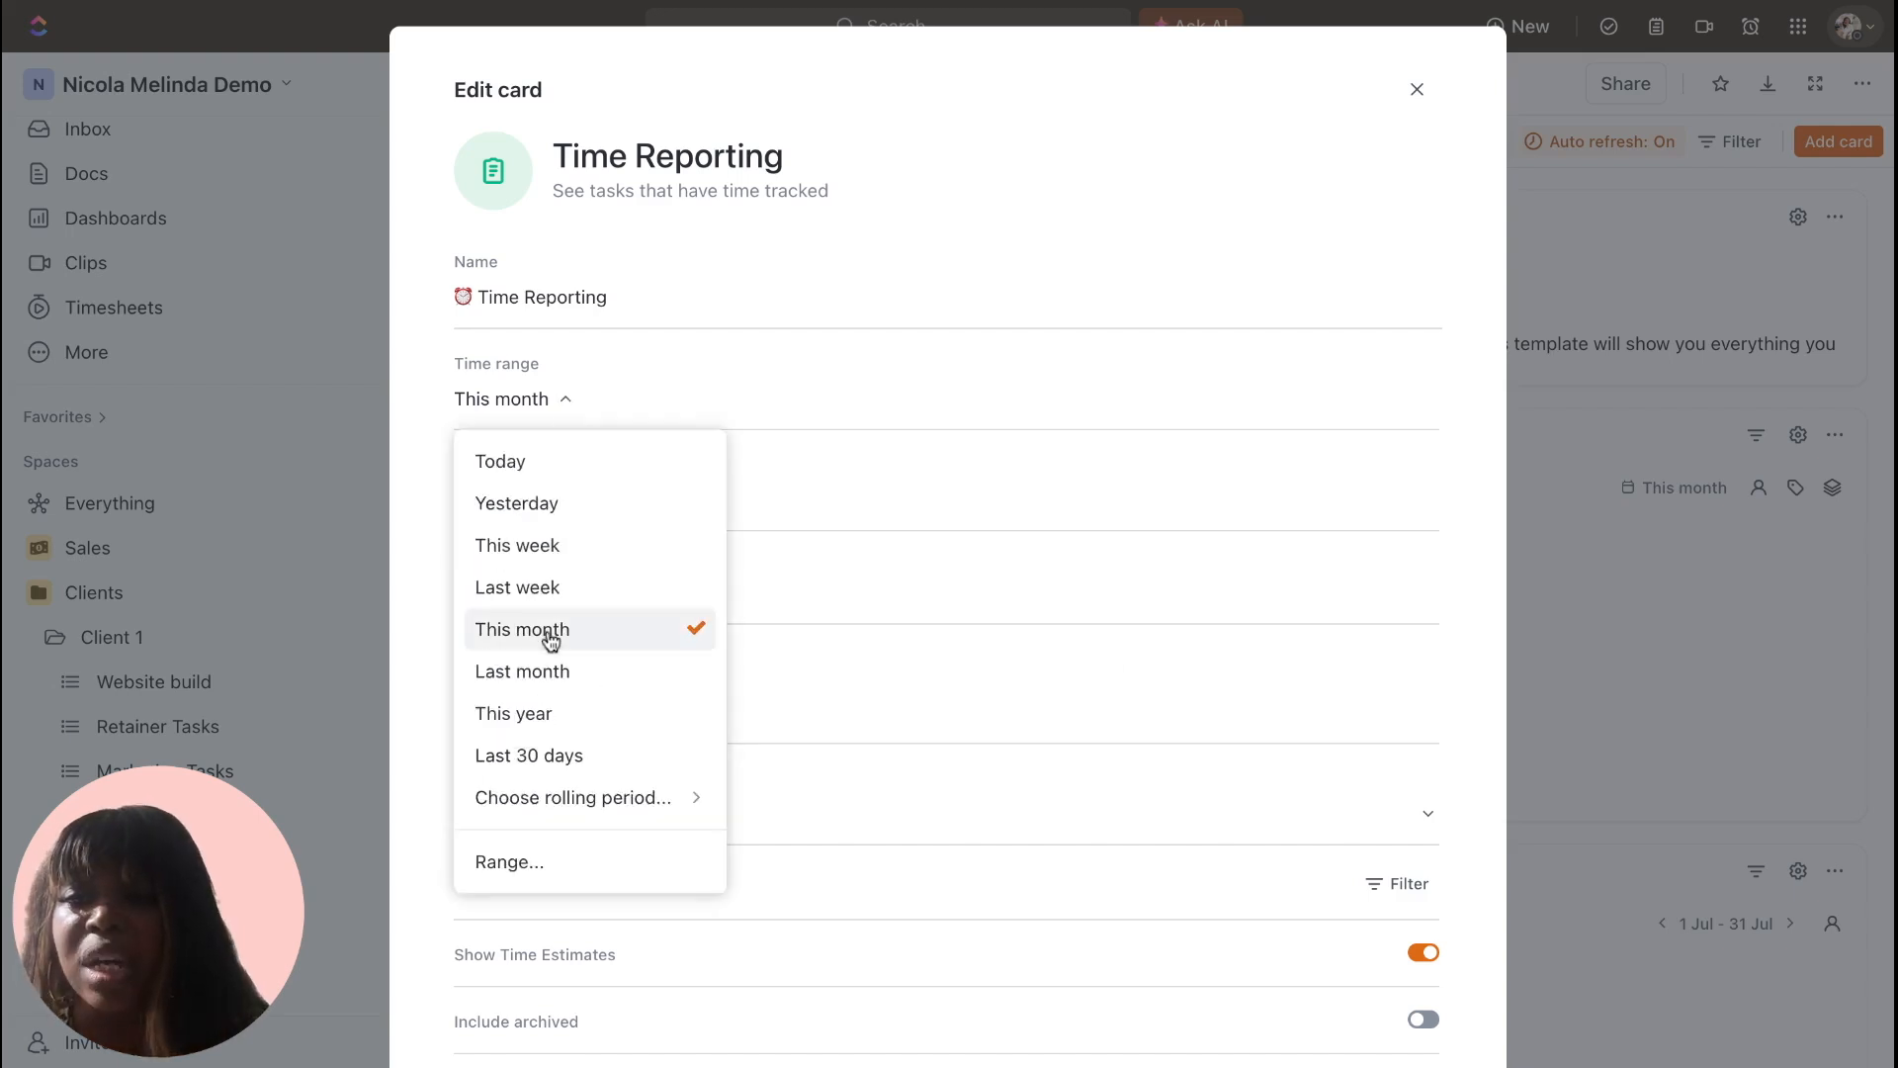
pyautogui.scroll(-3, 419, 755)
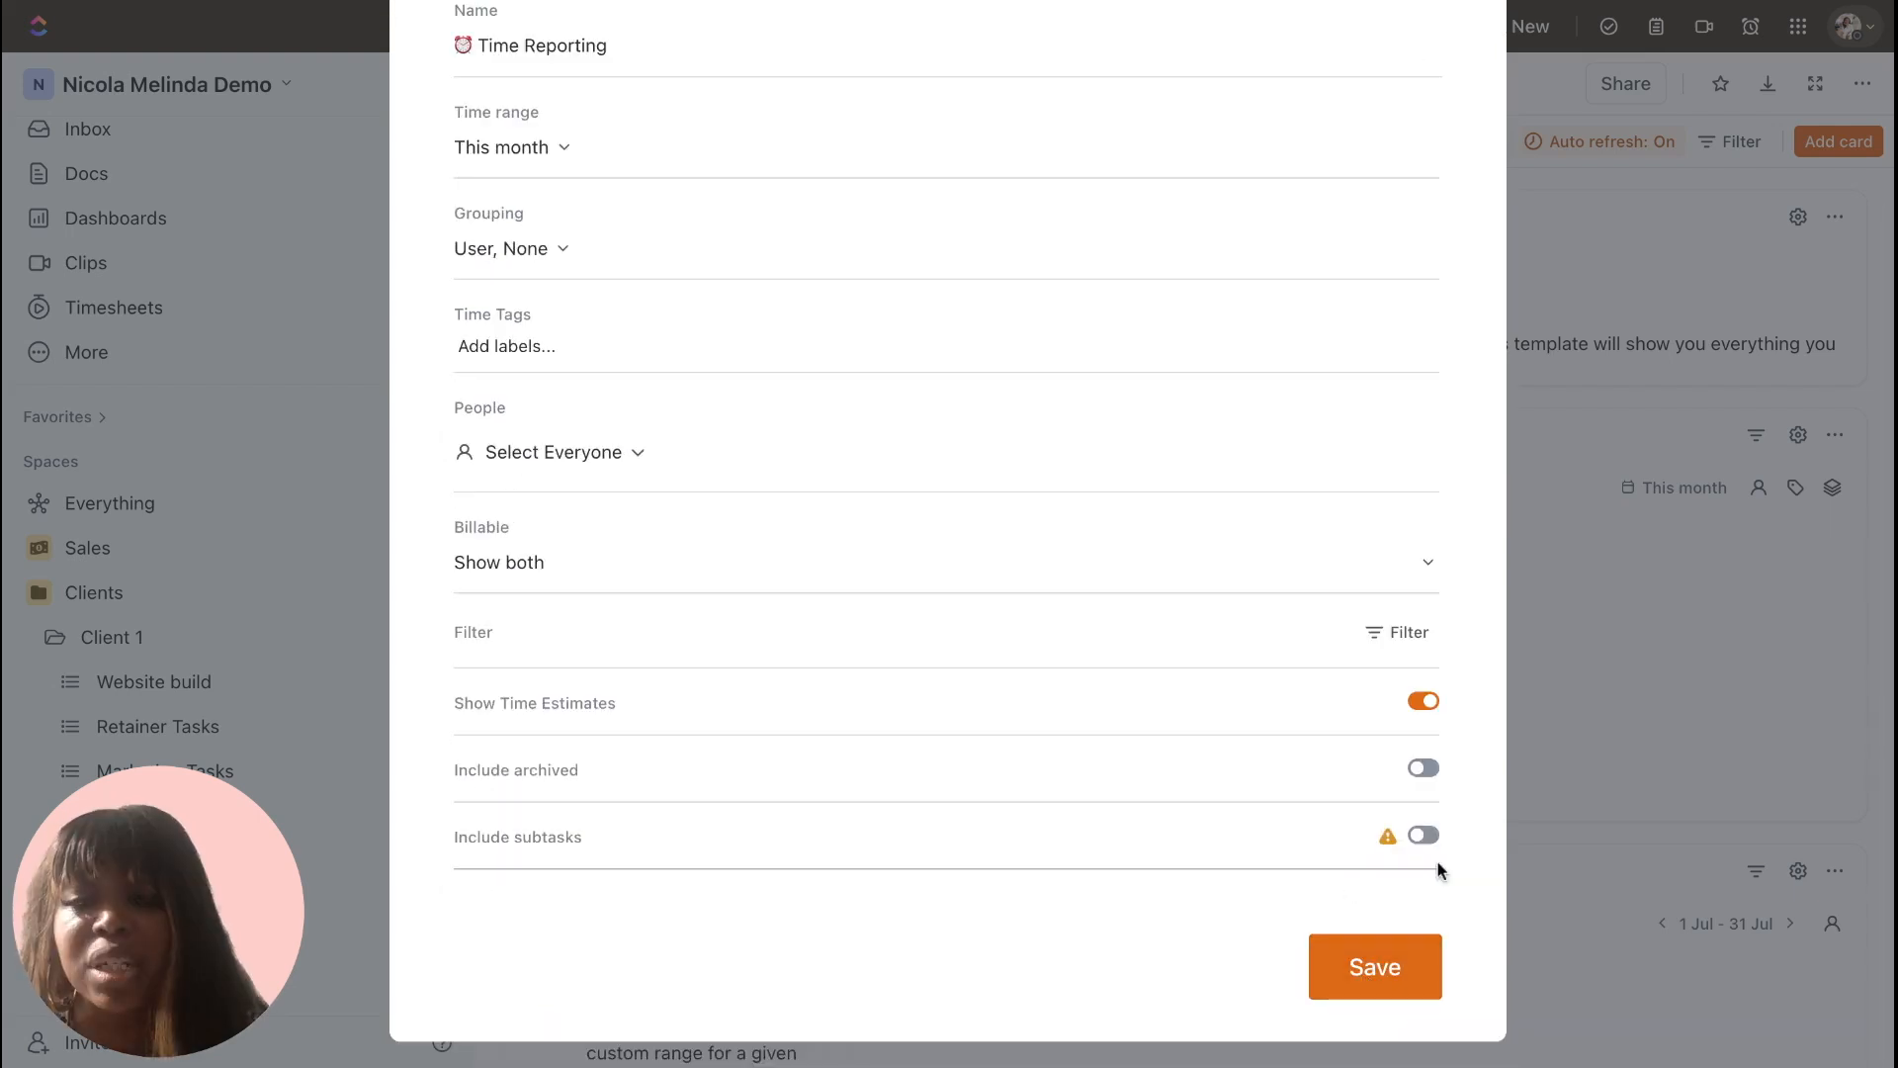
pyautogui.click(1374, 966)
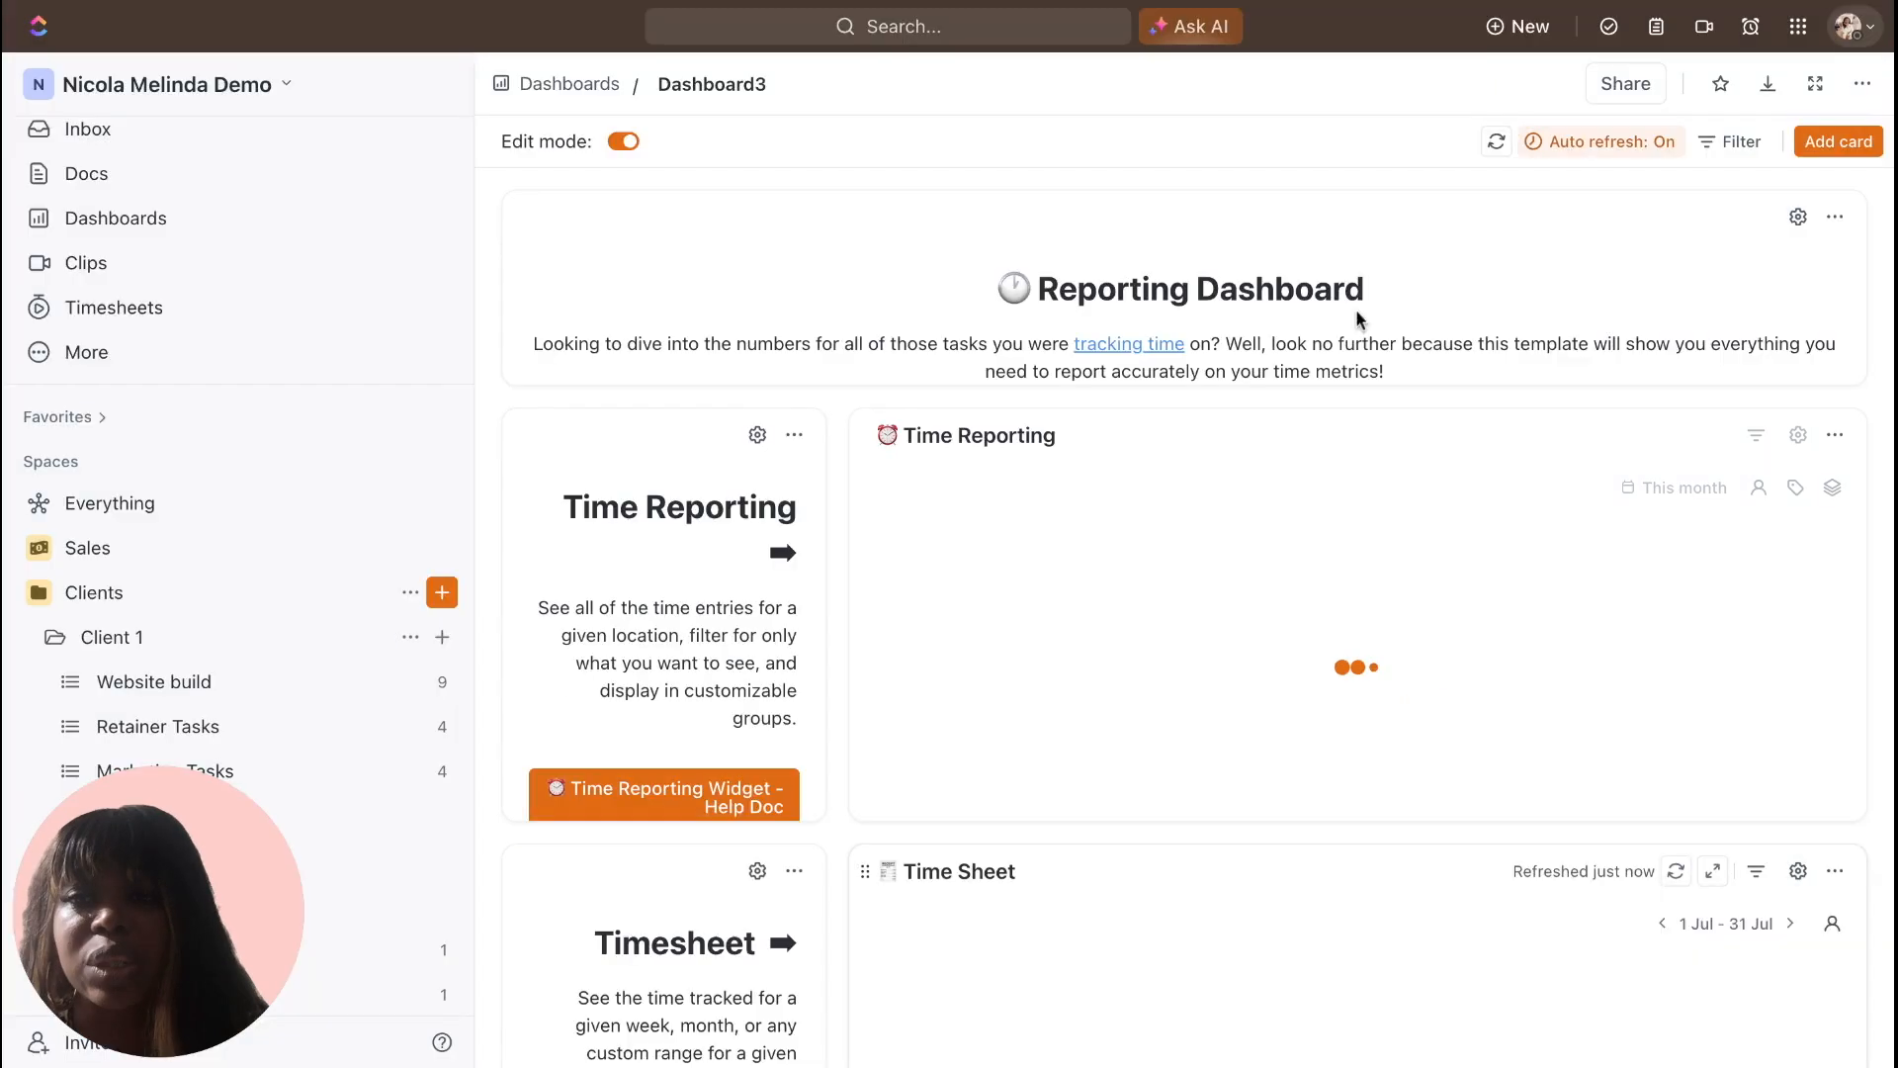
pyautogui.click(1798, 871)
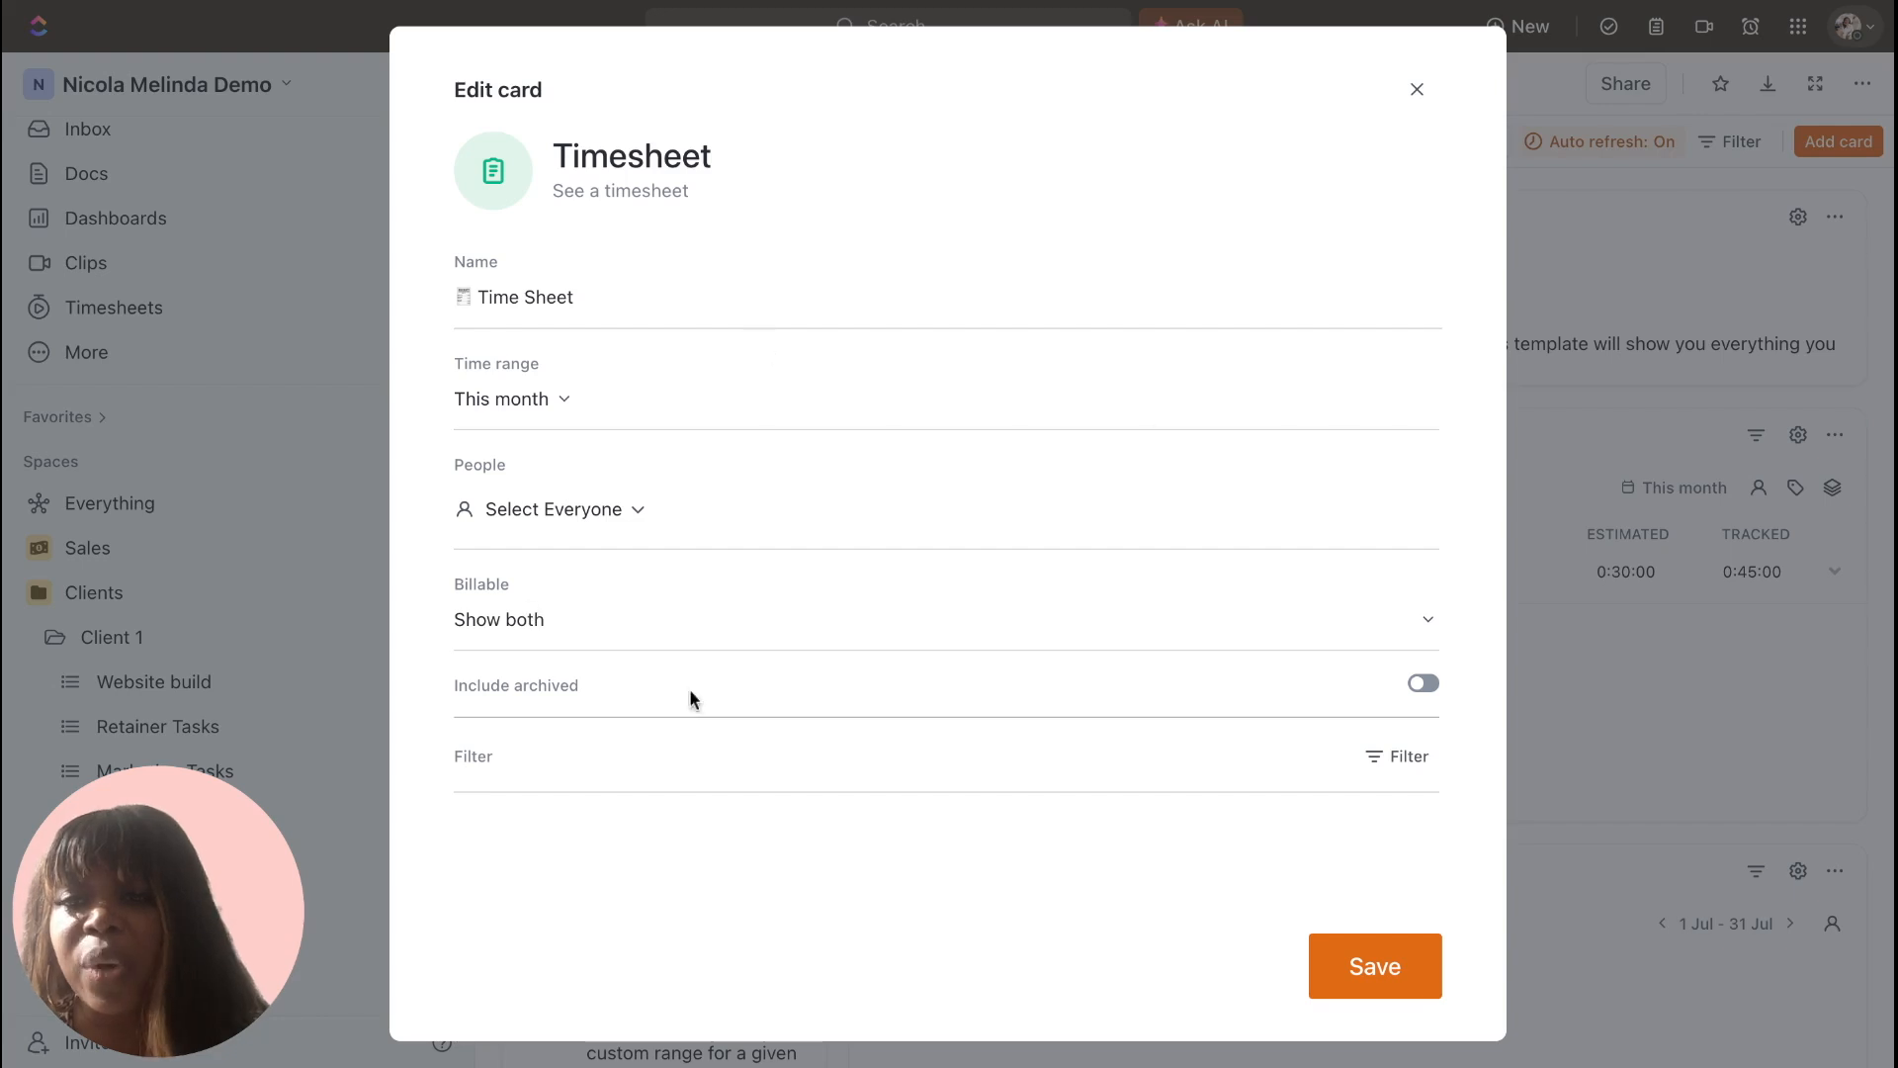
pyautogui.click(1362, 981)
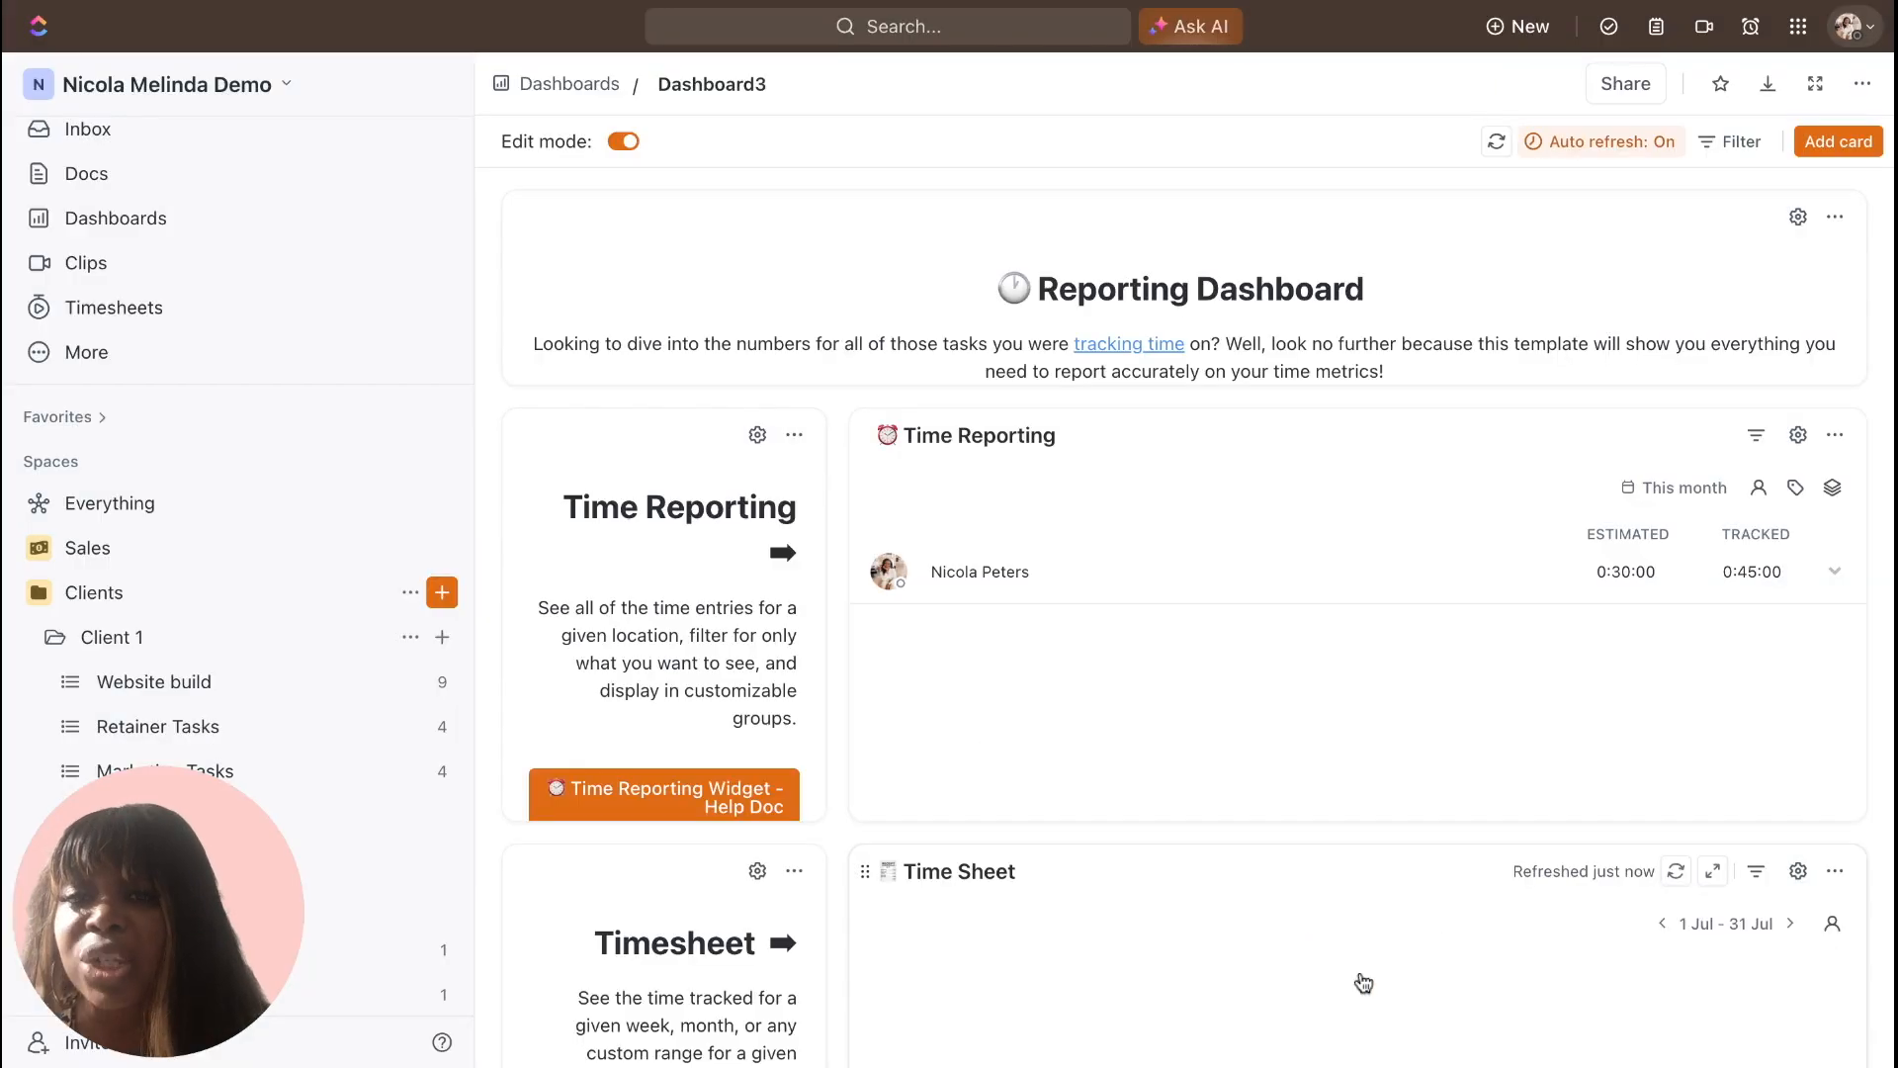